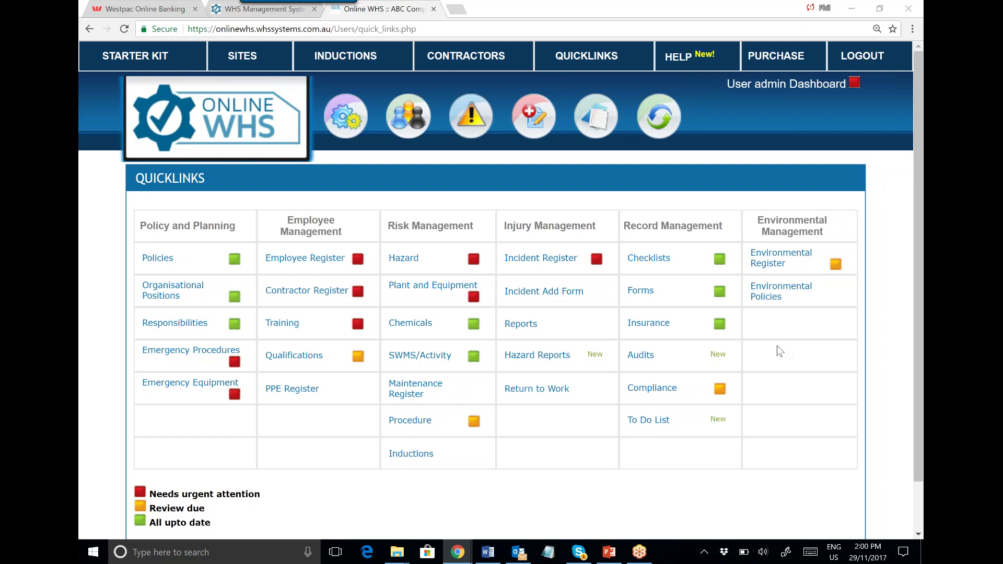
Open the Checklists register from the quicklinks, start adding a new checklist and look over its form
click(634, 266)
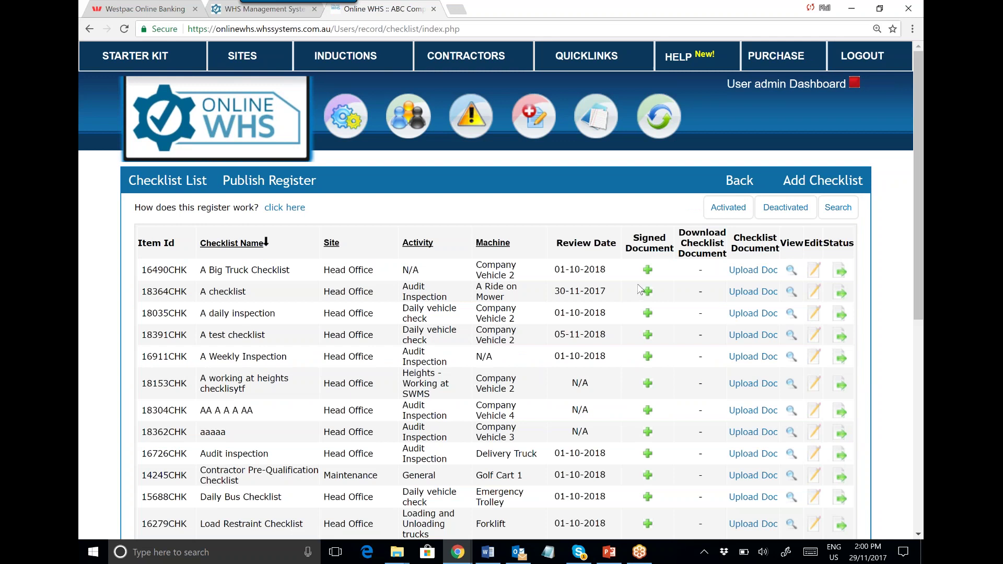
click(823, 180)
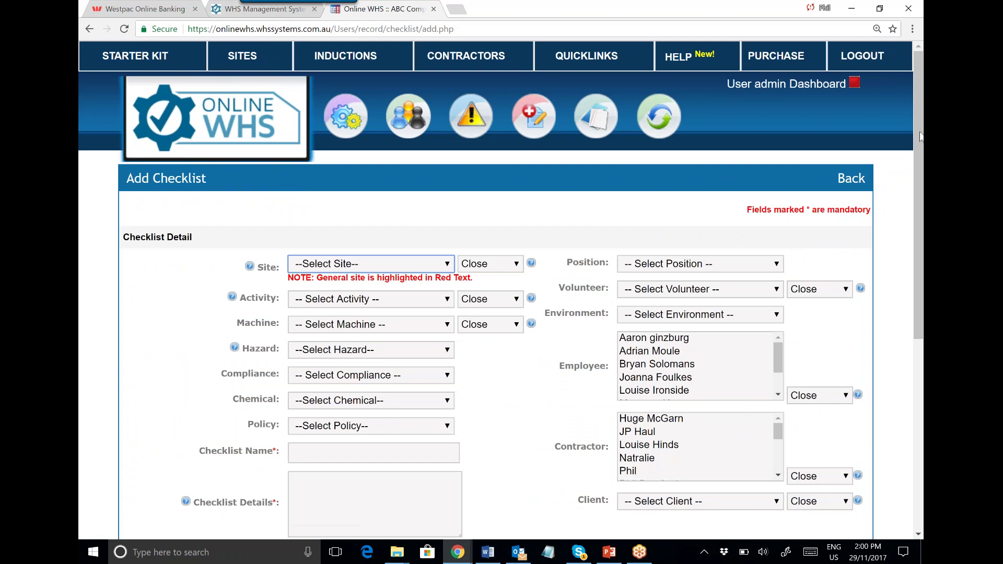
scroll(915, 173, down, 3)
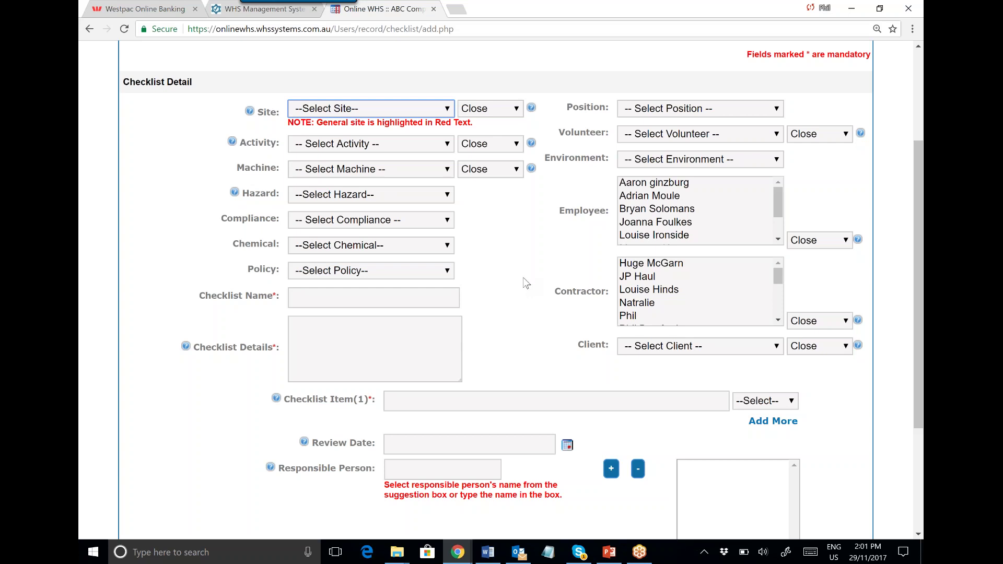
scroll(526, 282, up, 1)
scroll(526, 282, up, 1)
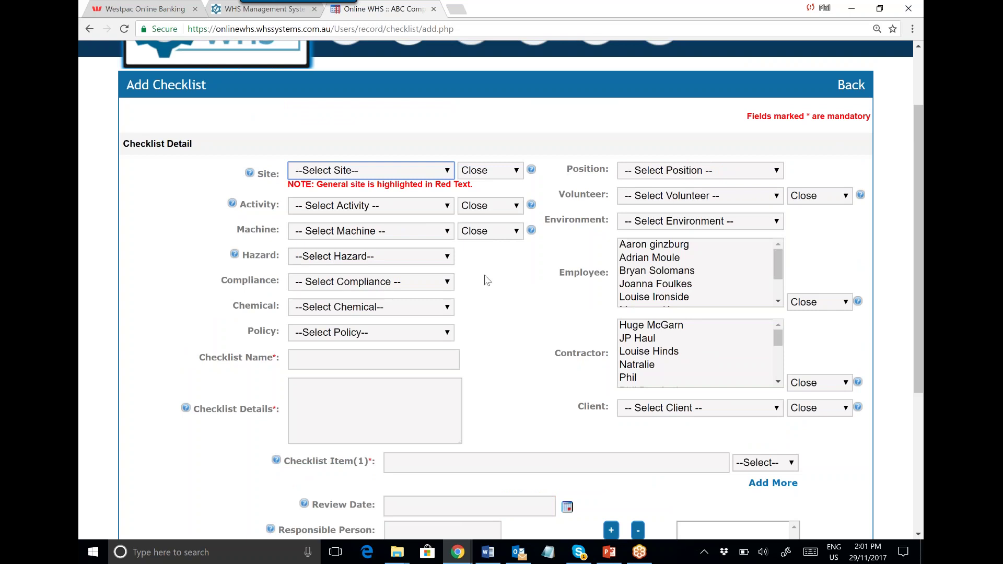
scroll(491, 240, up, 1)
scroll(491, 241, up, 1)
mouse_move(596, 83)
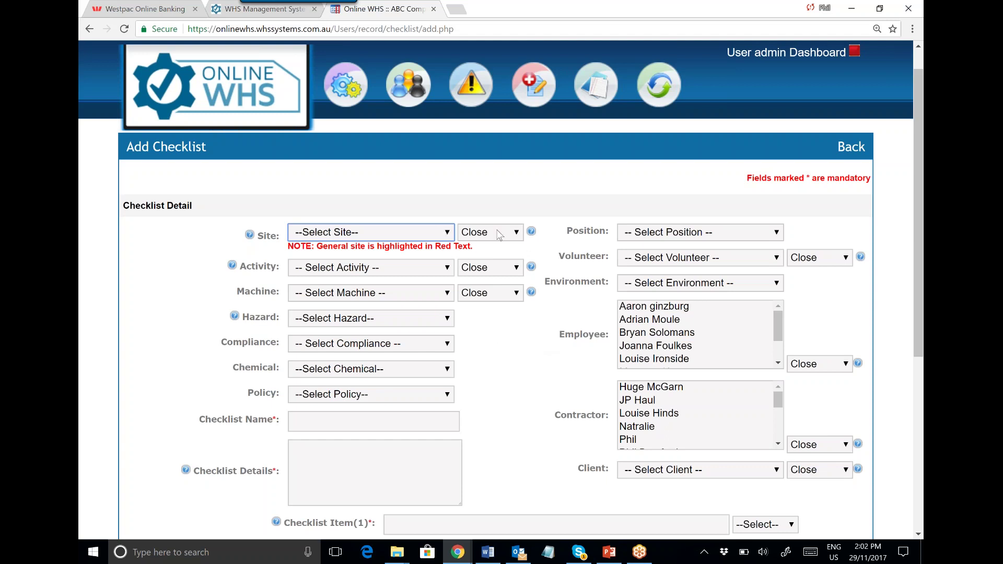
Select Fremantle as the new checklist's site
click(499, 235)
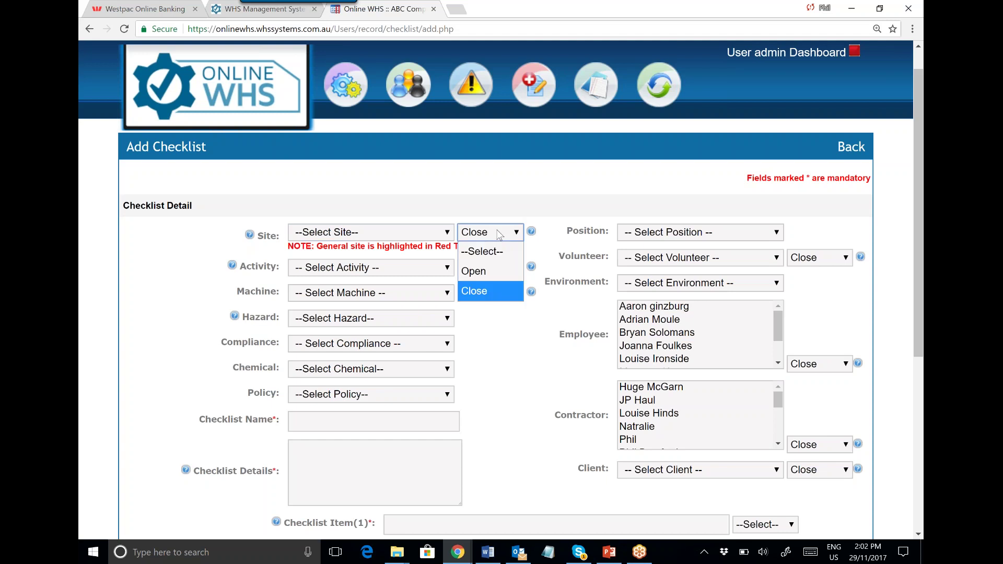
click(499, 235)
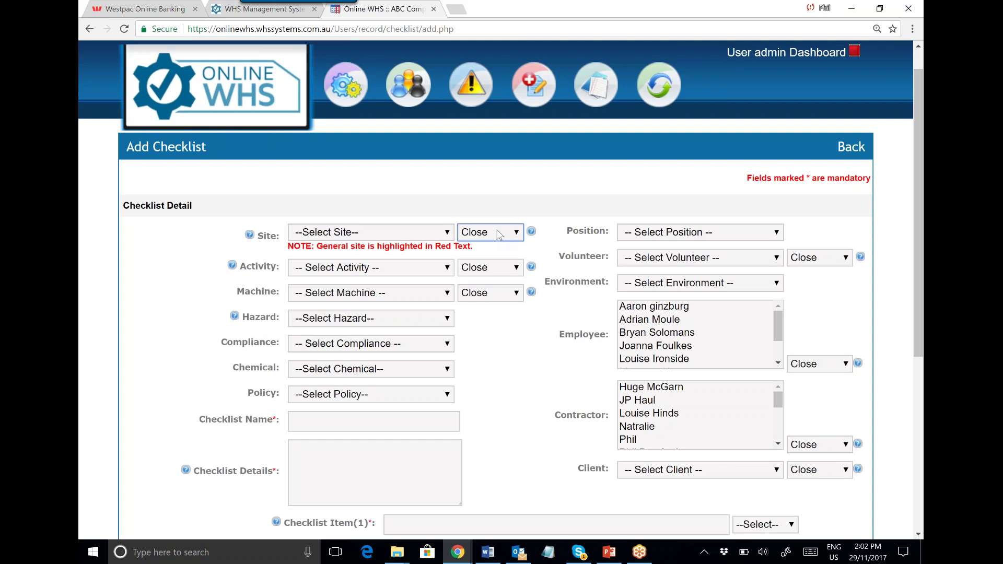
click(445, 233)
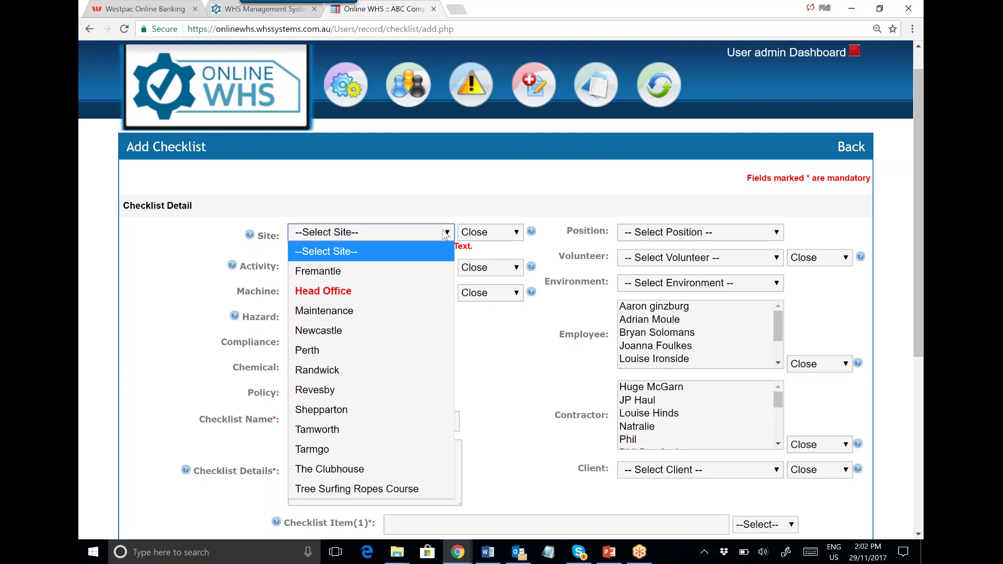
click(349, 274)
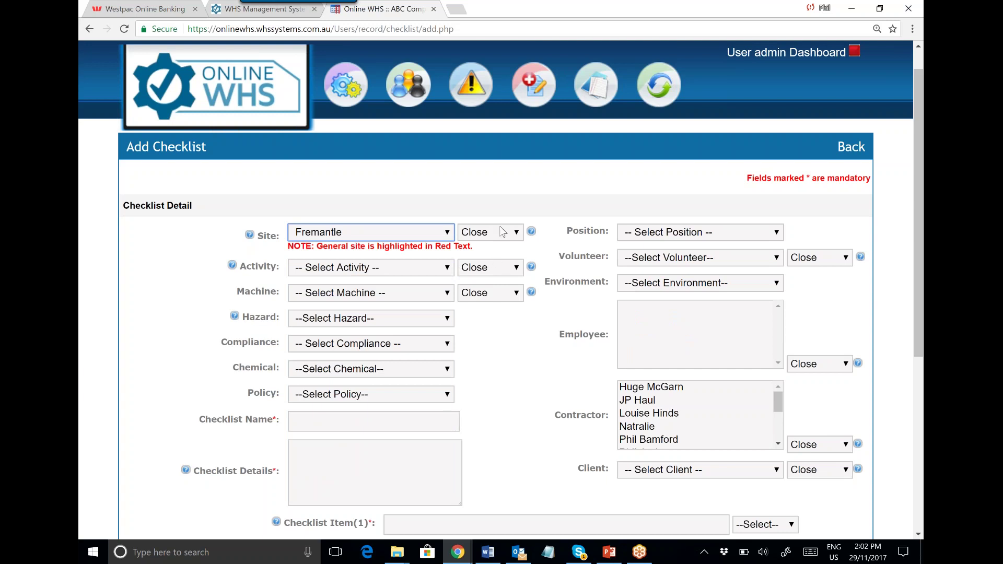
Set the checklist's site to Head Office and its Open/Close option to Open
click(445, 234)
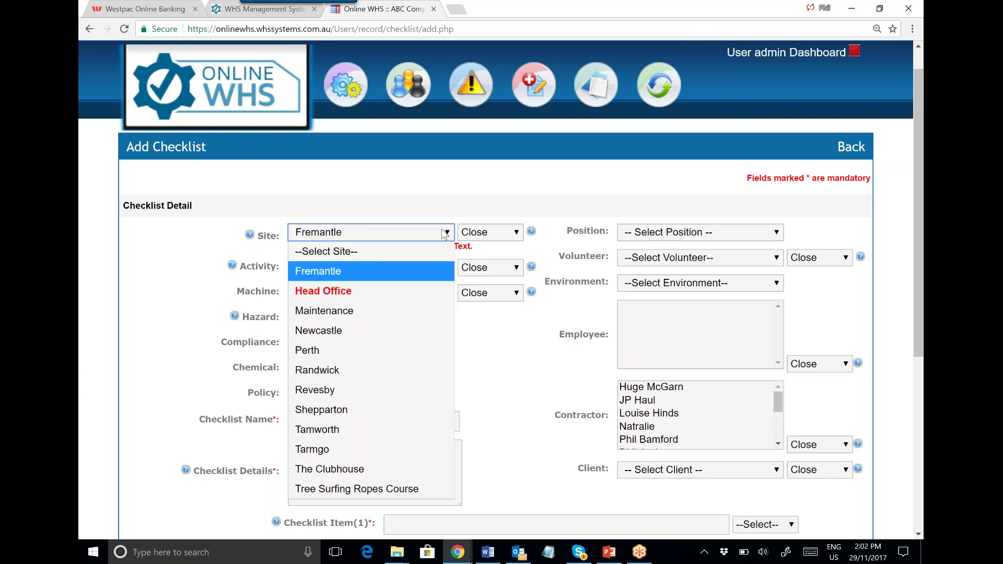
click(354, 296)
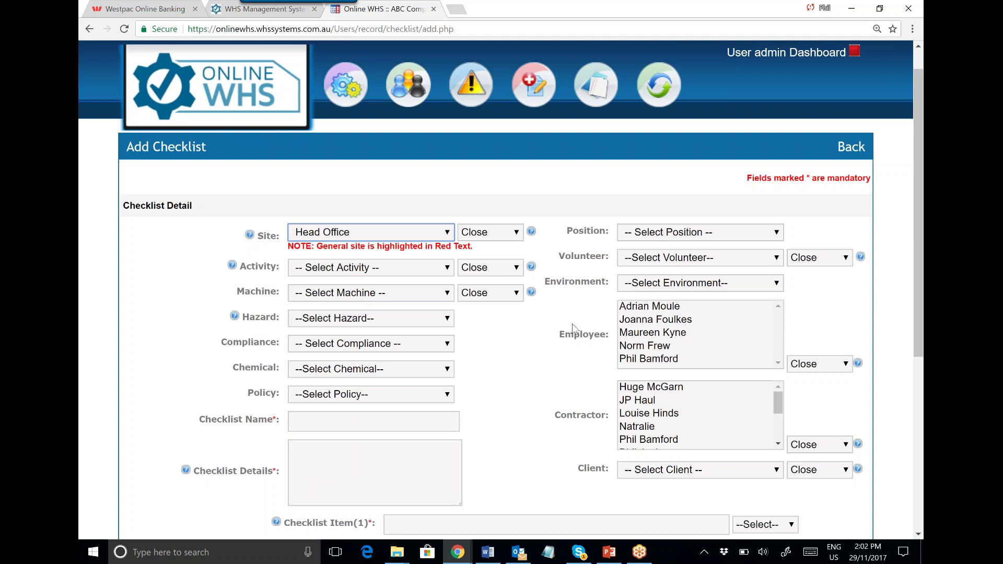
click(502, 236)
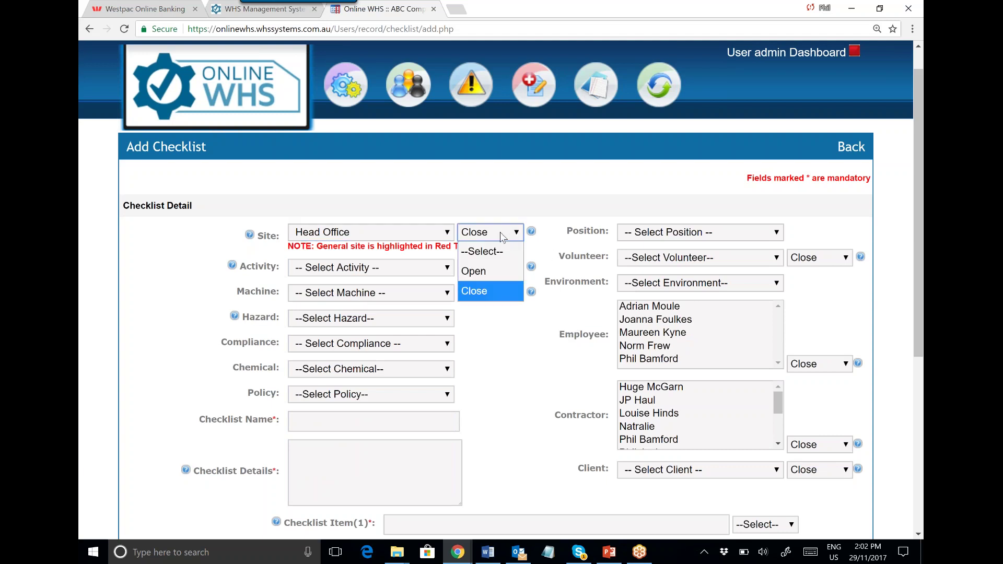
click(489, 272)
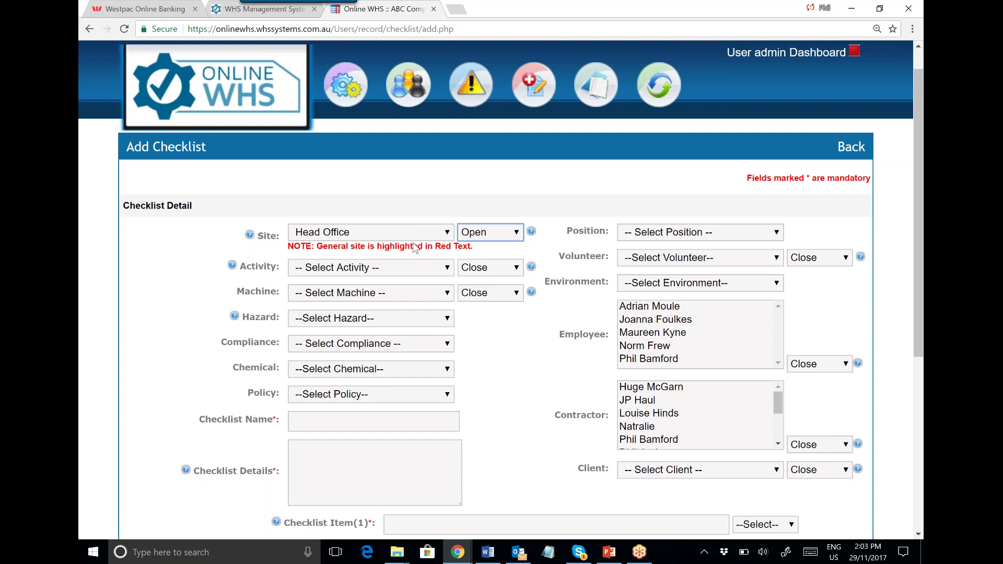
Set the checklist's activity to Daily vehicle check
click(448, 268)
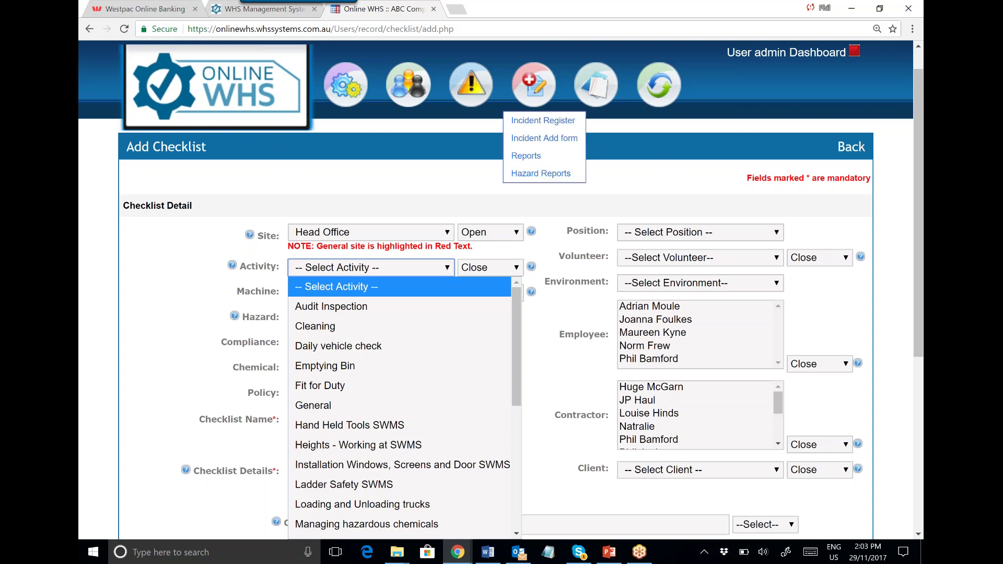
mouse_move(469, 102)
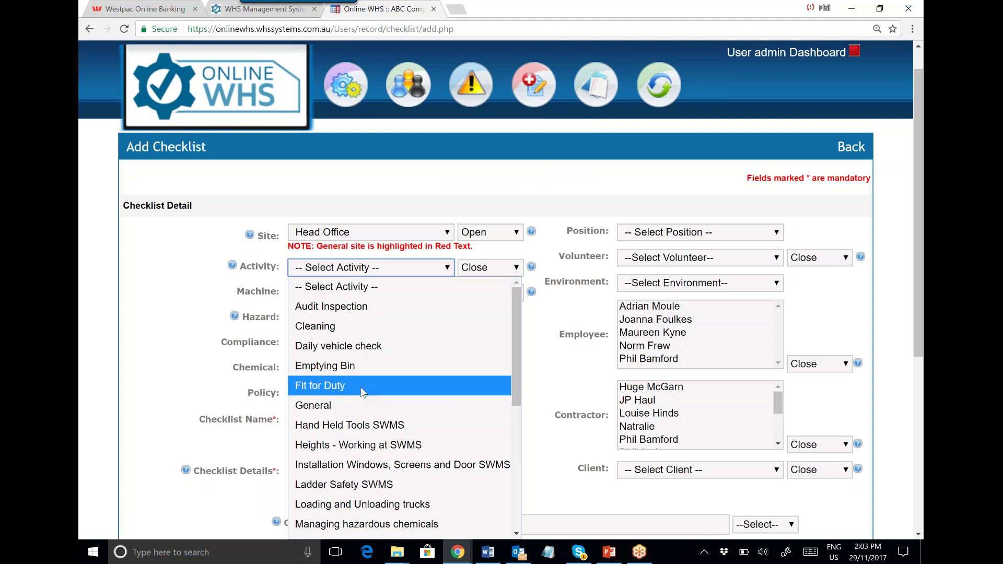
click(362, 347)
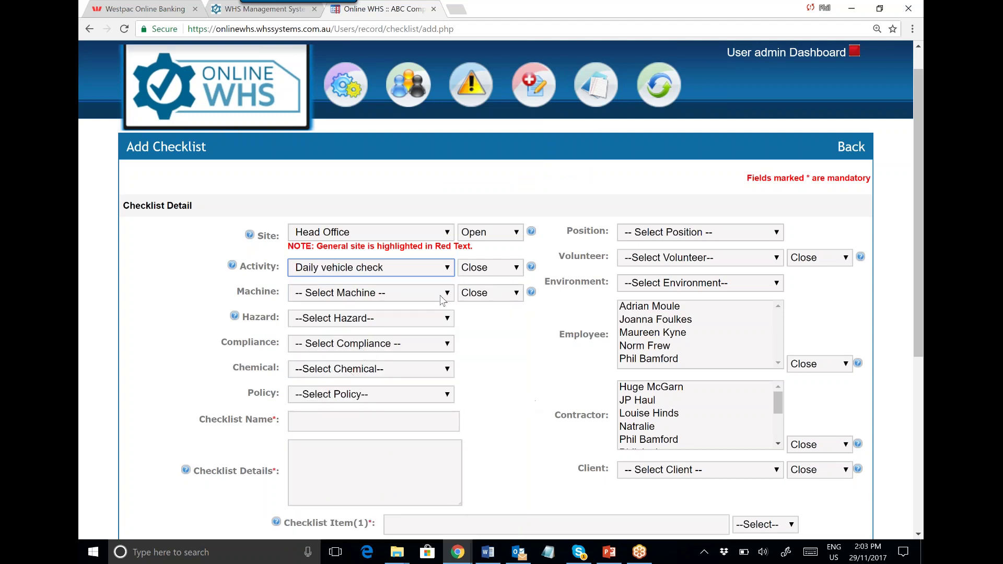
Set the checklist's machine to Company Vehicle 3 and the machine's Open/Close option to Open
click(444, 293)
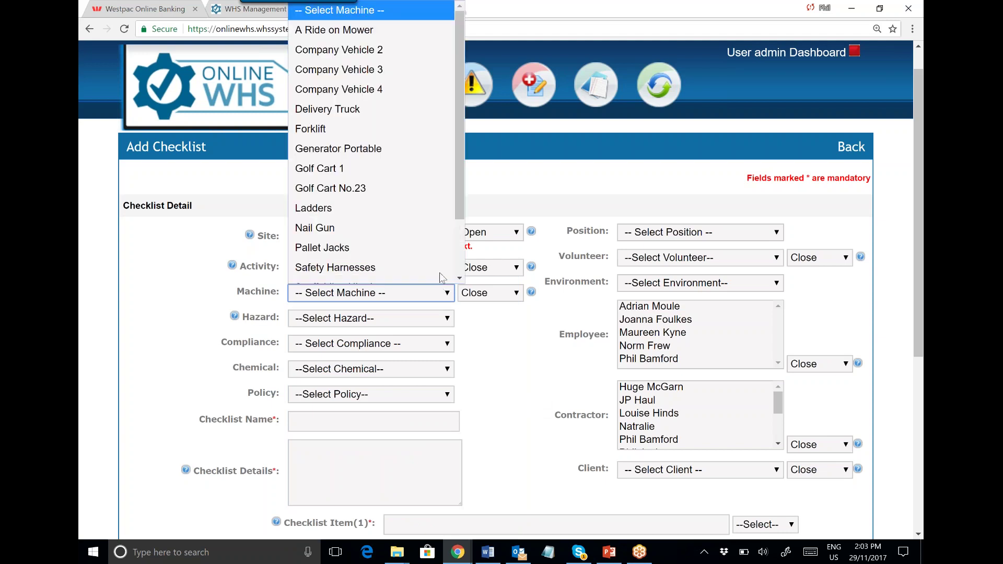
click(369, 56)
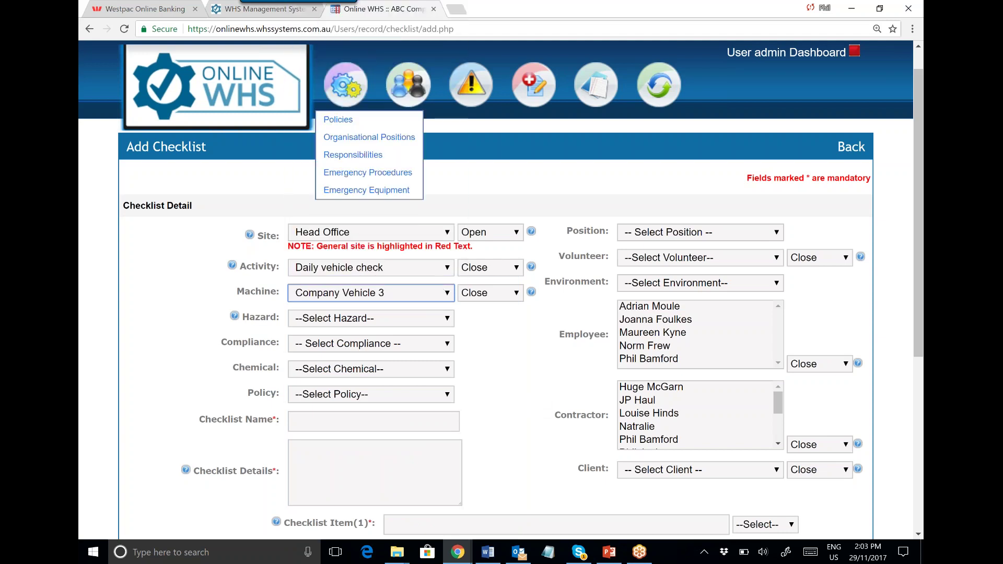
mouse_move(470, 104)
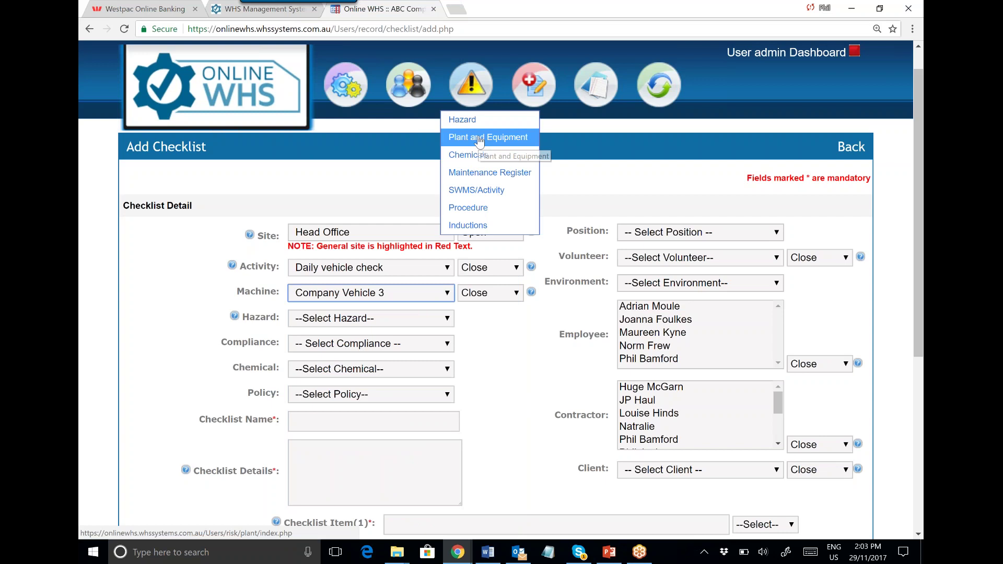
click(510, 292)
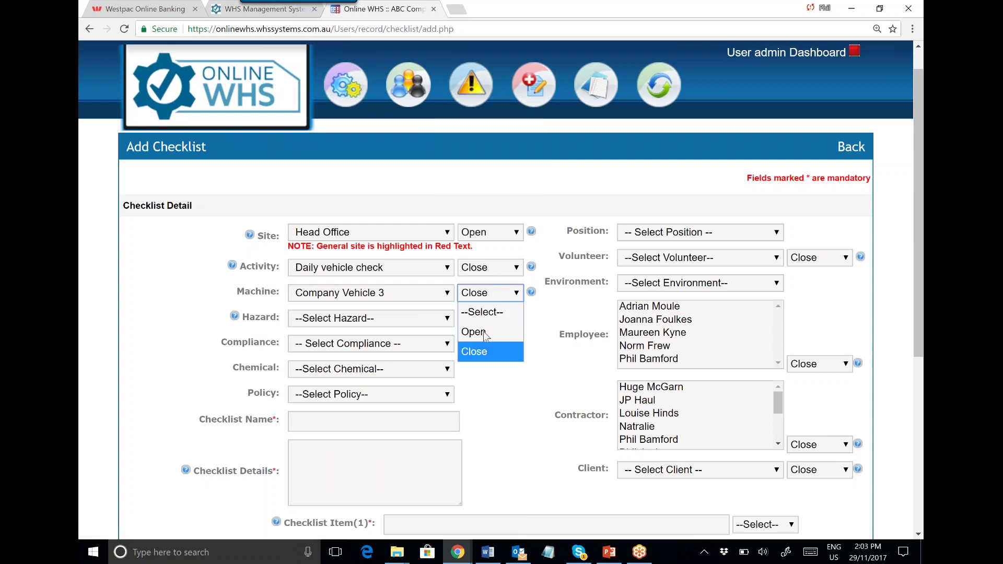
click(484, 334)
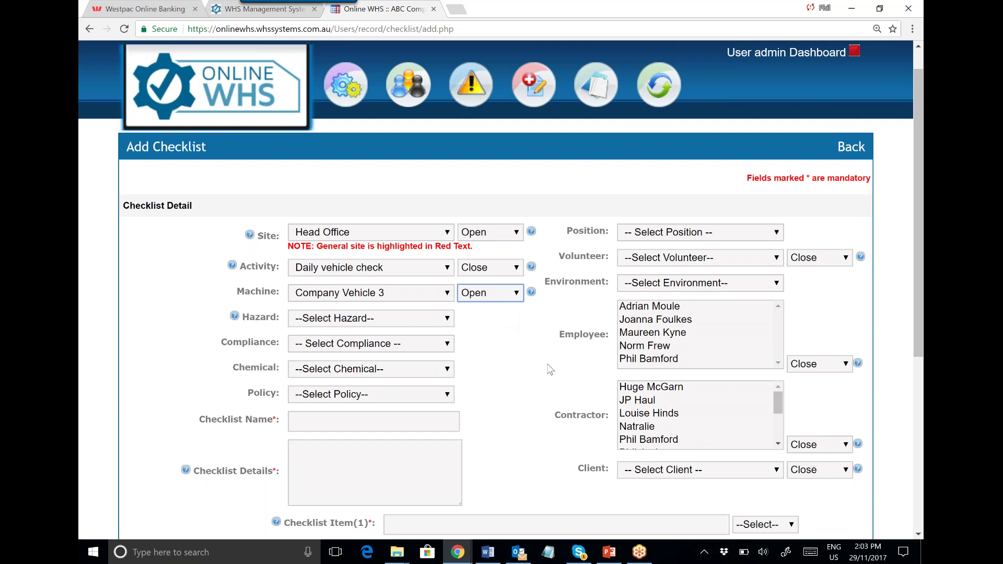
Link the checklist to the Chain of Responsibility compliance item and the Vehicle Policy
click(448, 346)
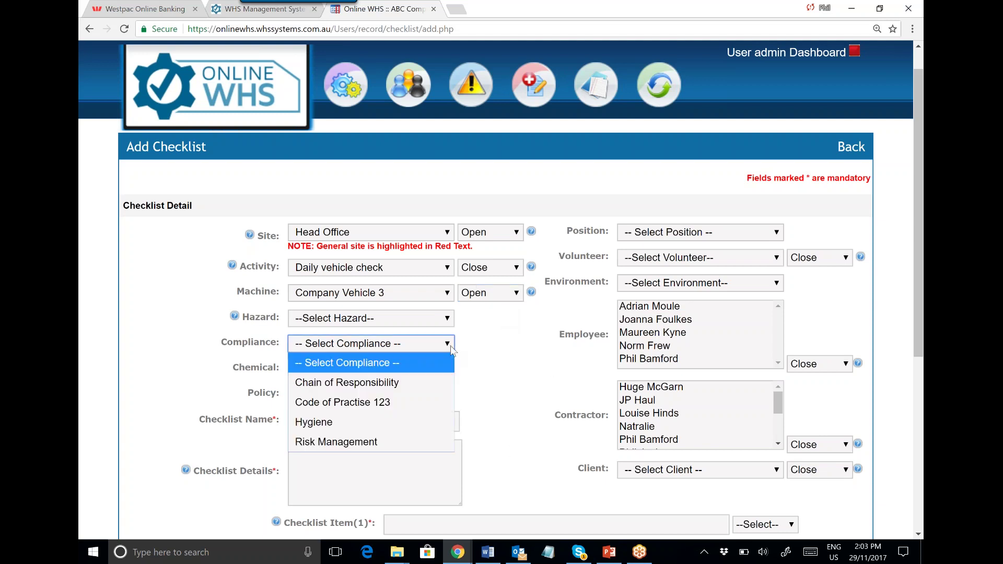
click(345, 385)
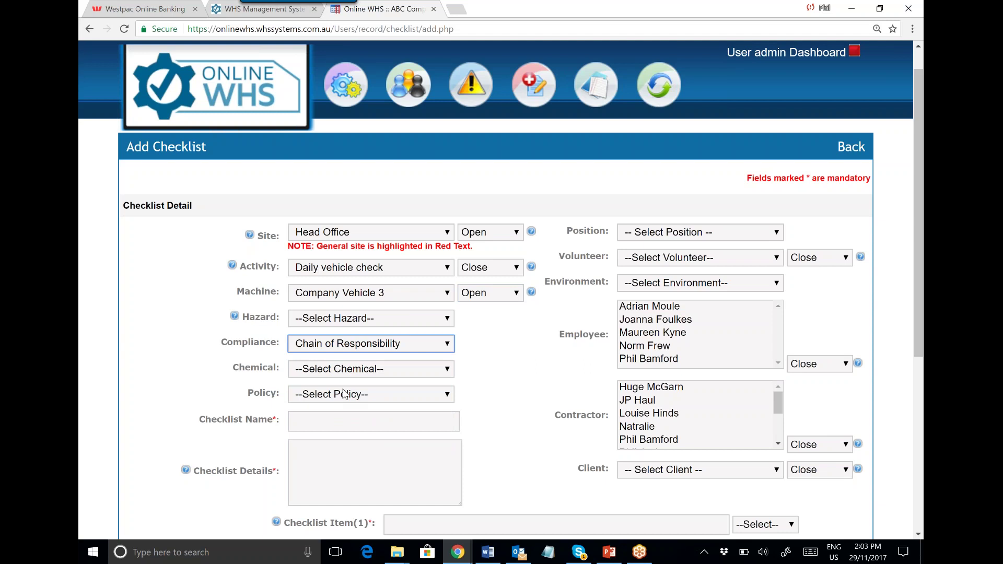
click(397, 398)
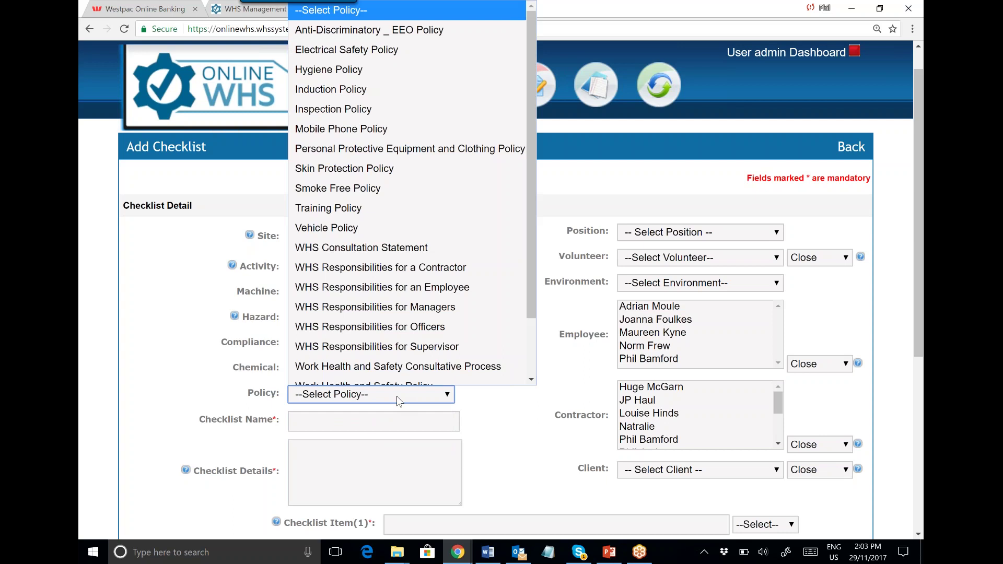
scroll(365, 334, down, 1)
click(342, 217)
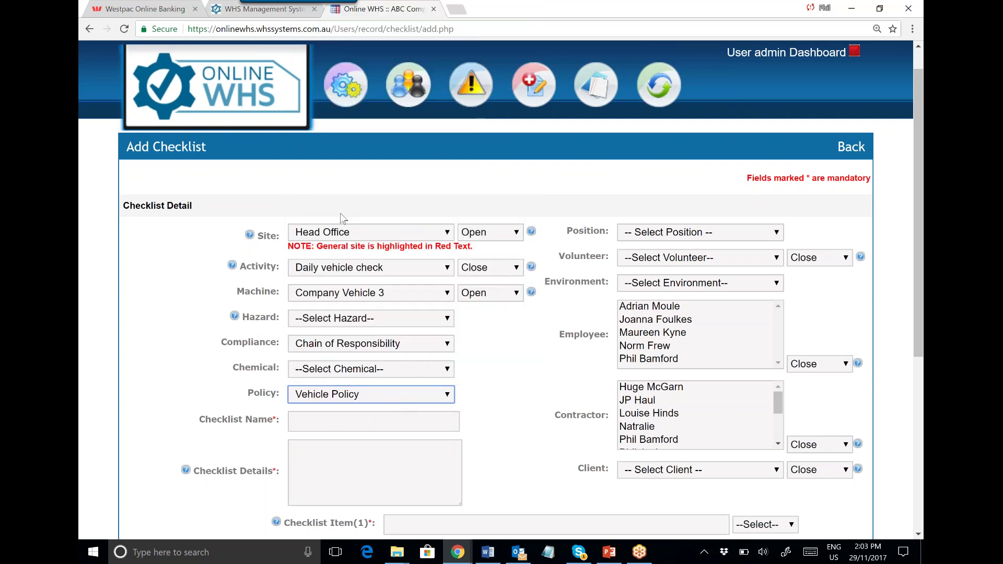
mouse_move(345, 86)
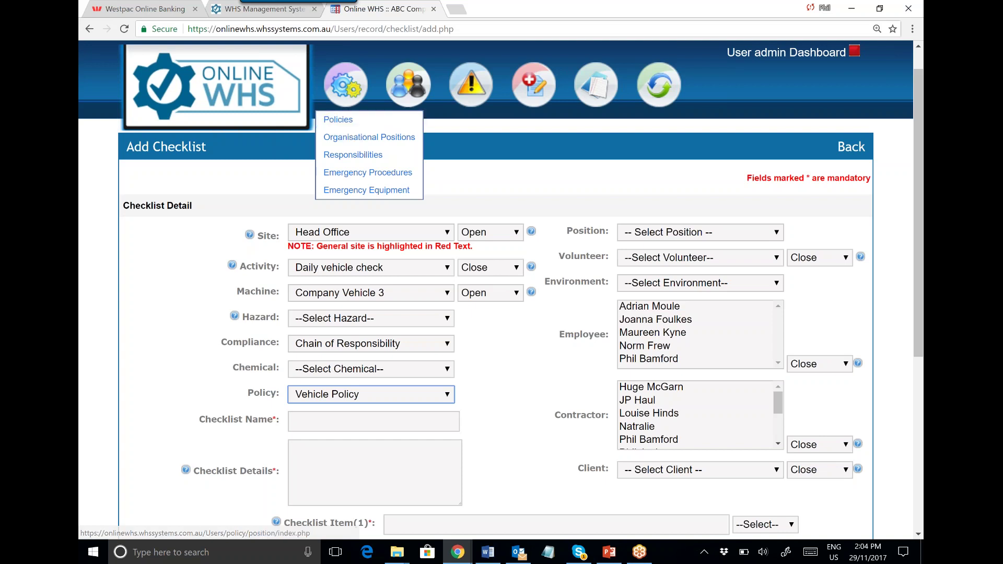
Enter "A CHECKLIST FS DAS DASD" as the checklist name
click(301, 421)
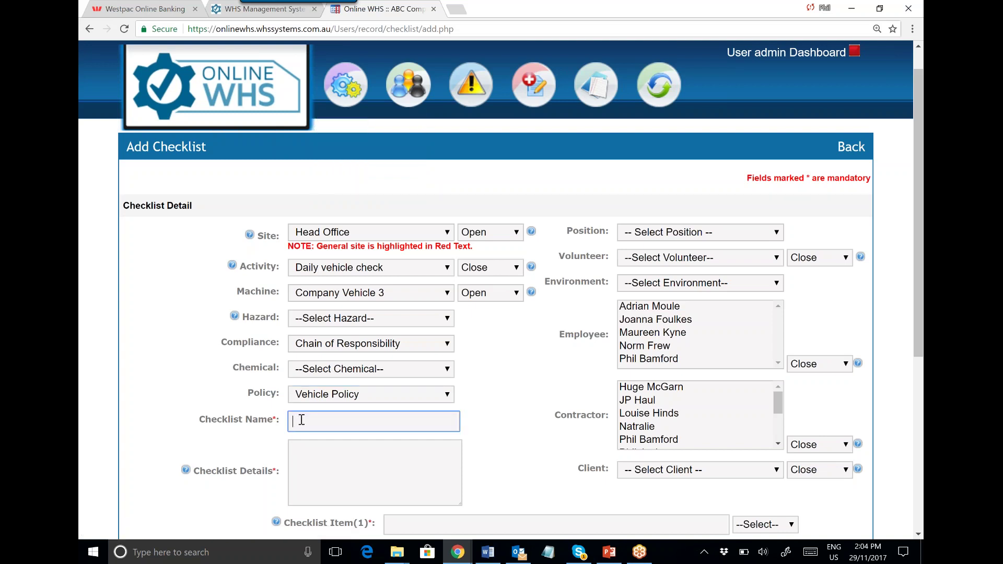
text(A CHECKLIST FS DAS DASD)
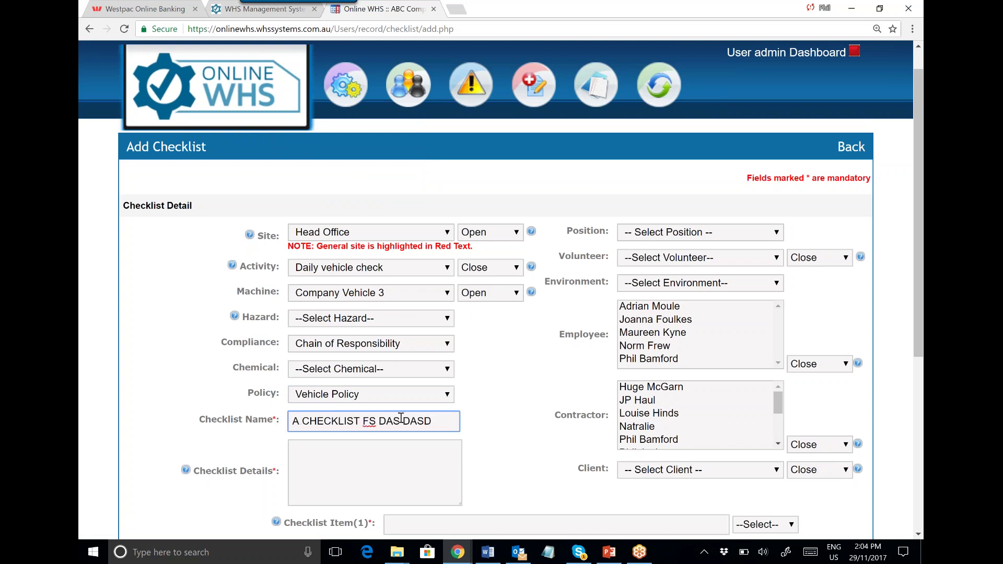
scroll(401, 418, down, 1)
scroll(443, 296, down, 2)
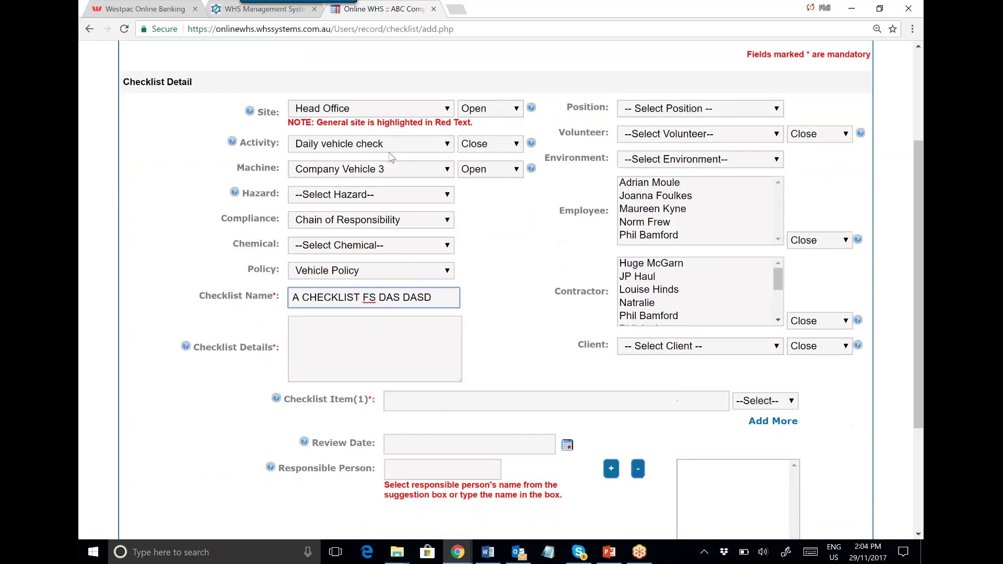
Replace the entire checklist name with "INSPECTION CHECKLIST", correcting the capitalisation of its first letter
key(ctrl+a)
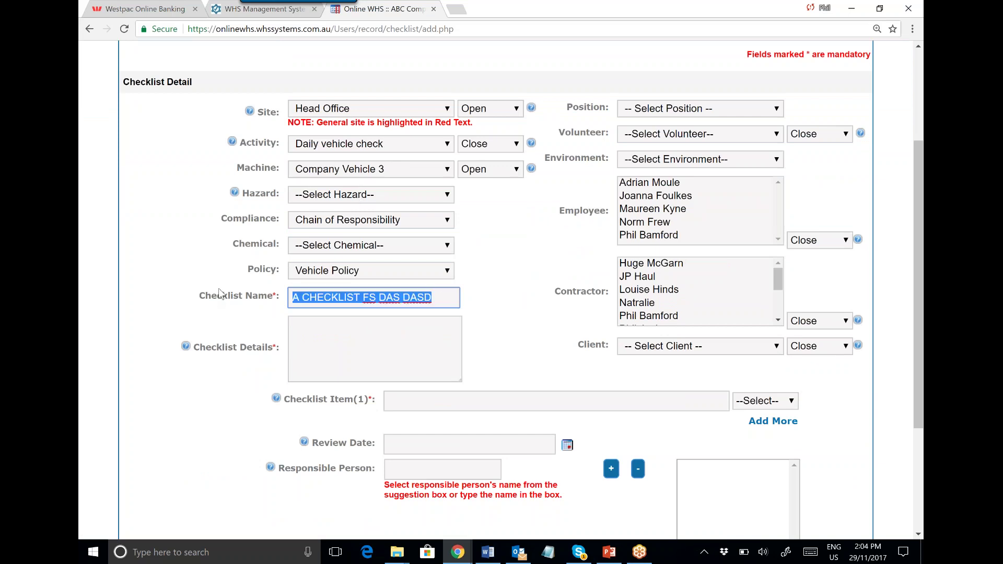
key(BackSpace)
text(iNSP)
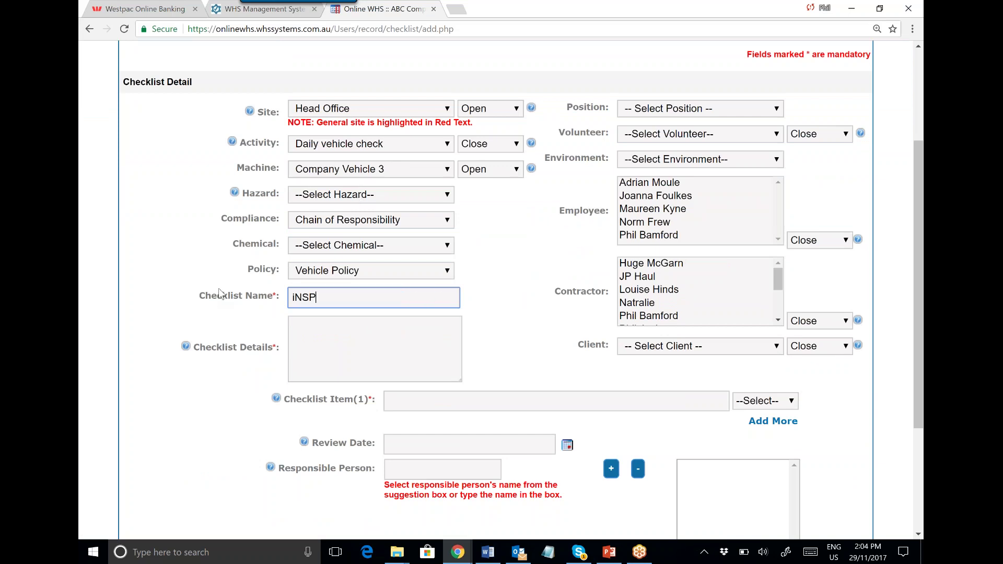
text(ECTION CHECKLIST)
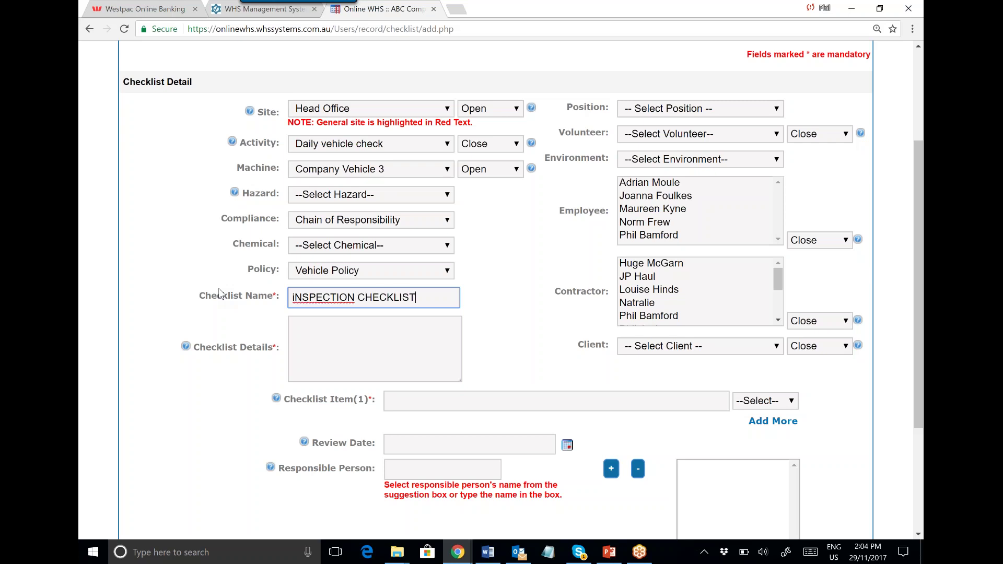
right_click(326, 296)
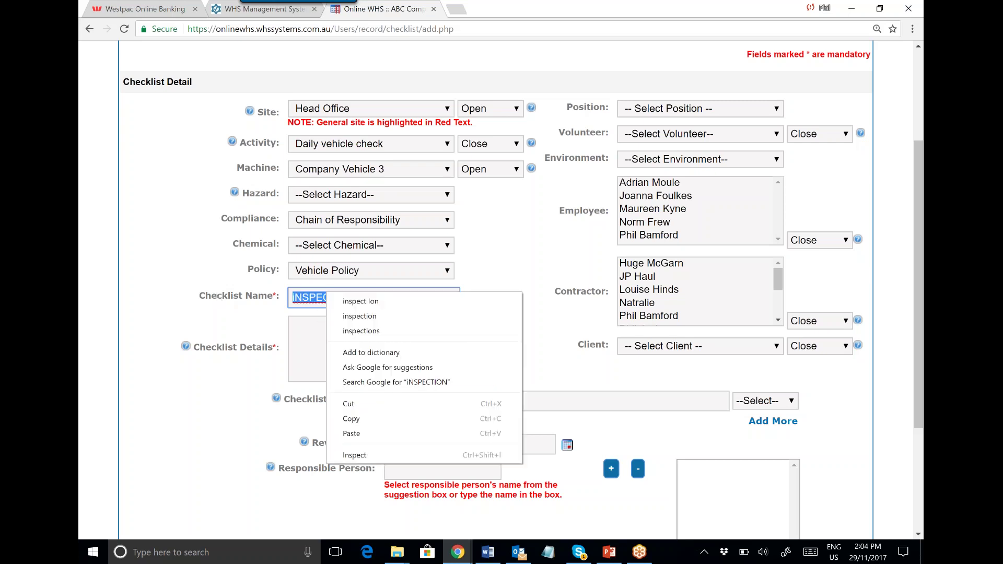
click(320, 348)
click(295, 298)
key(Delete)
text(I)
Enter "This checklist day prior" as the checklist details, correcting the misspelled last word, and set the employee Open/Close option to Open
click(306, 341)
text(Thi)
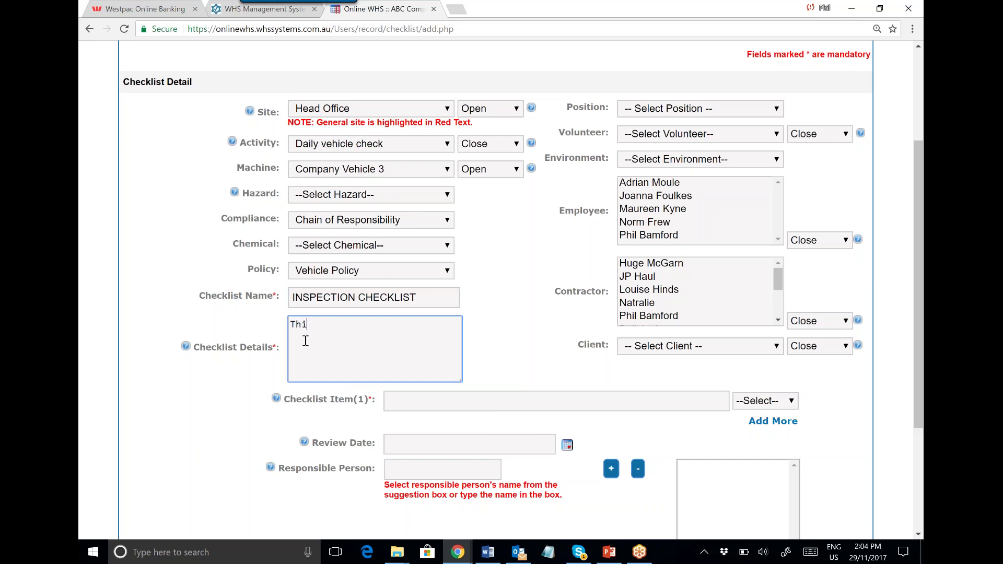
text(s checklist day rpior)
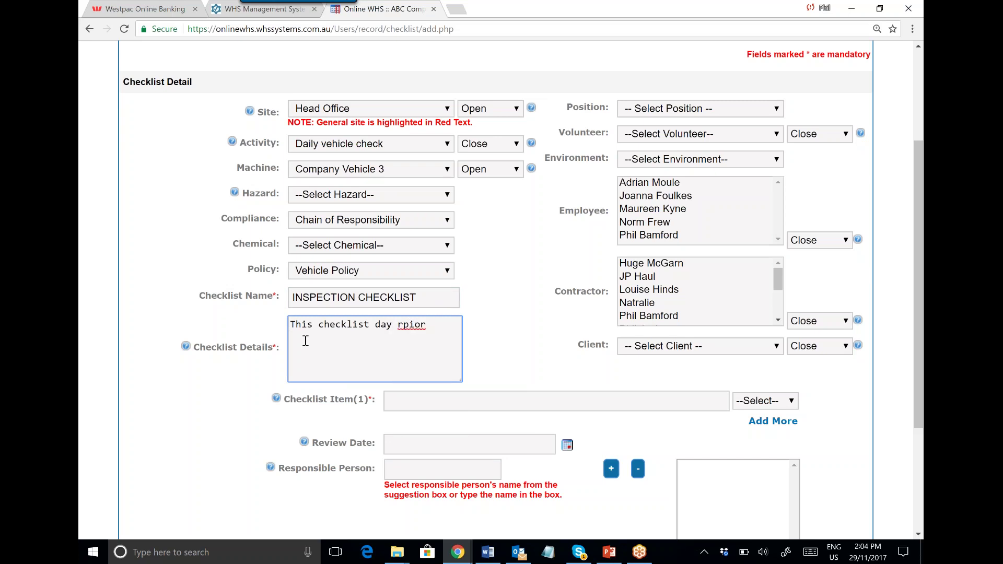
click(410, 324)
right_click(411, 324)
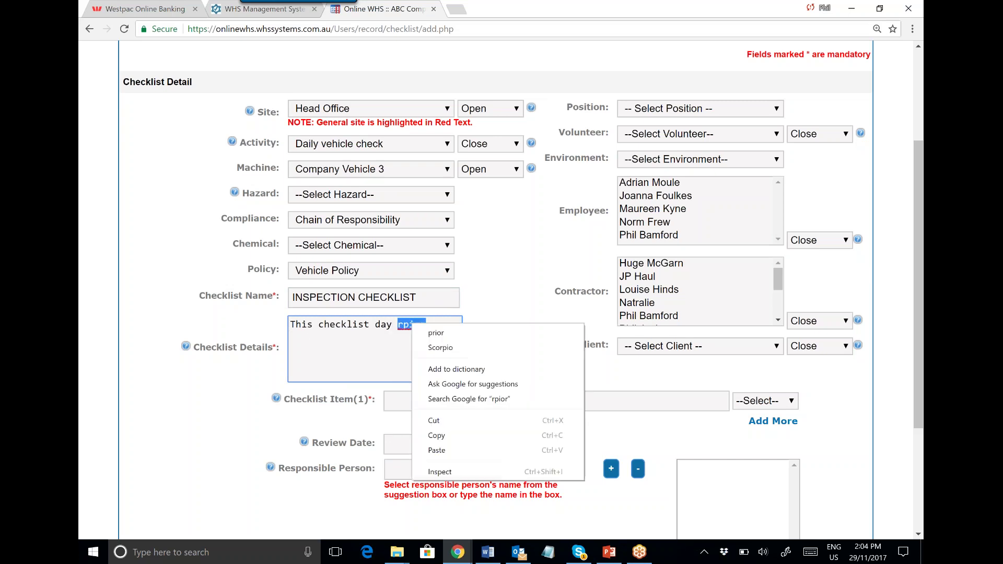
click(421, 329)
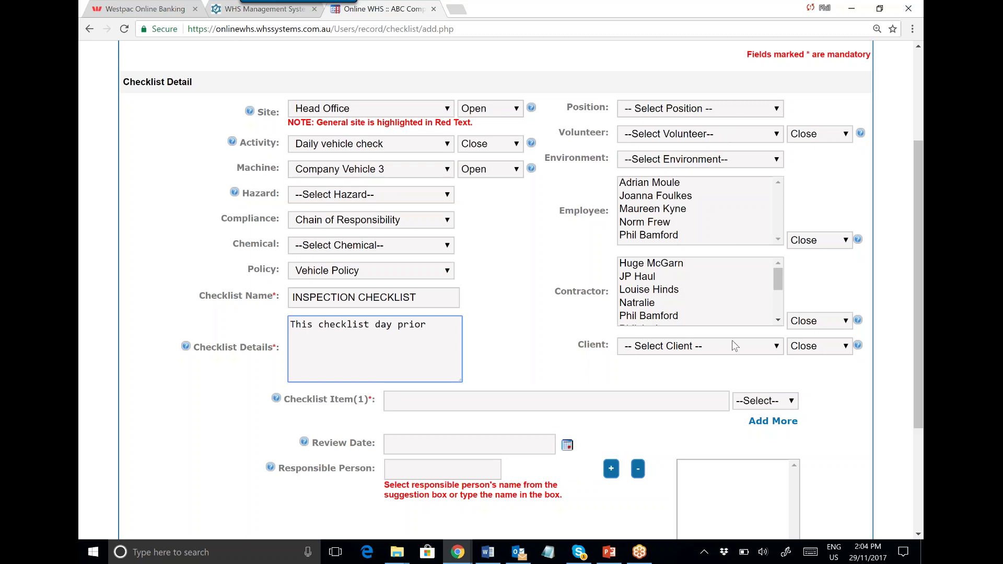
click(841, 240)
click(820, 279)
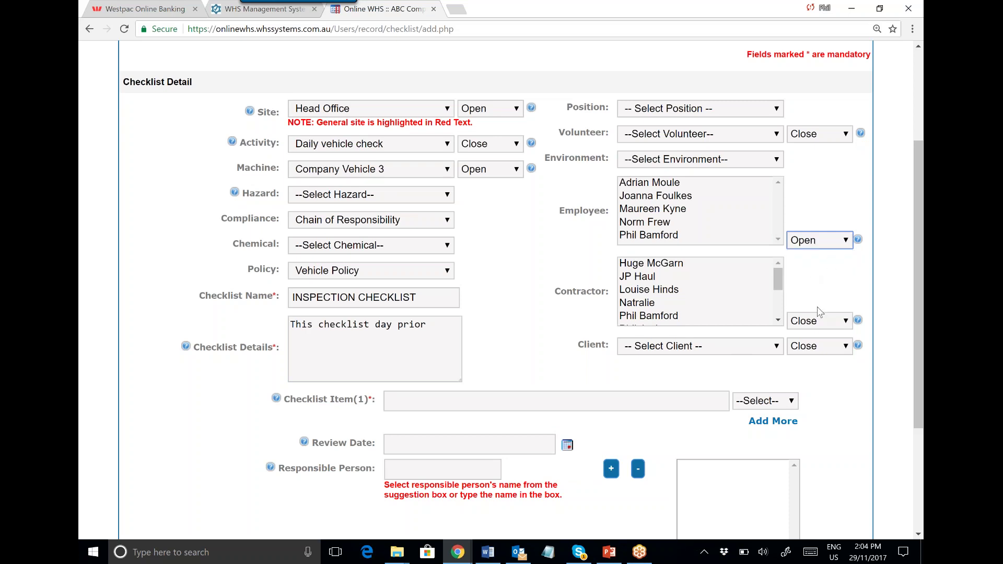
Enter "INSPECTION CHECKLIST" as the first checklist item and set its type to Heading
scroll(548, 327, down, 1)
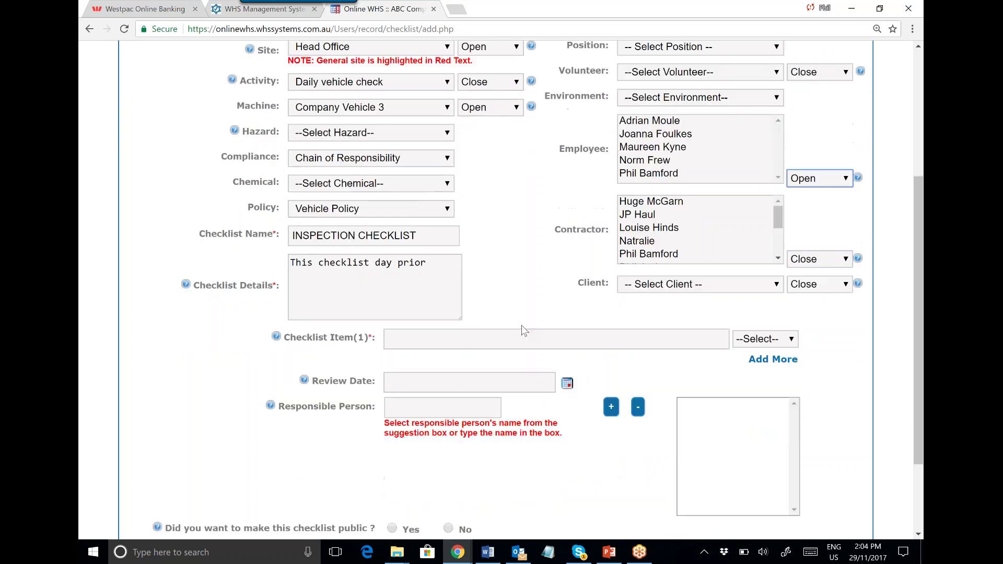
scroll(523, 330, down, 1)
click(434, 275)
text(IN )
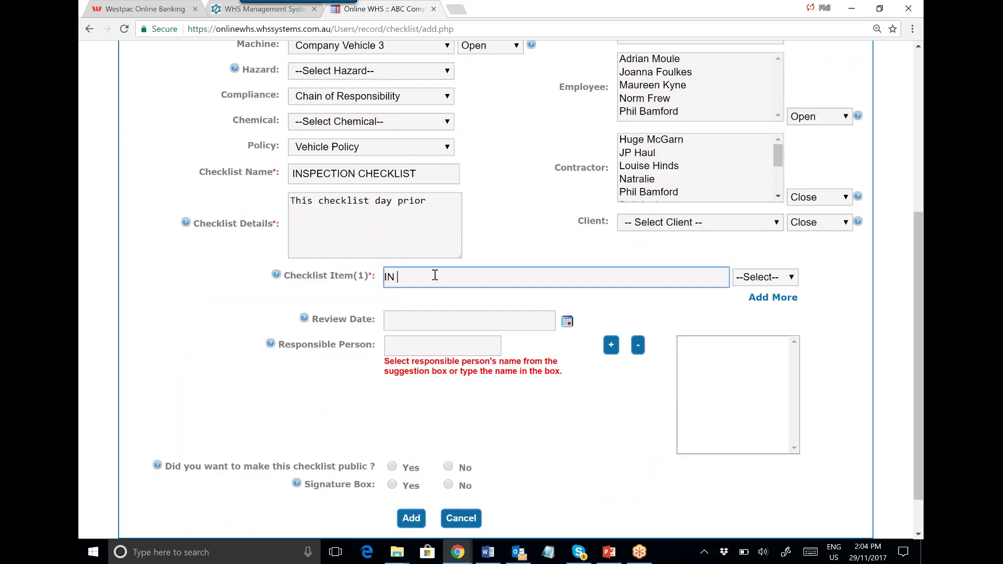
text(SPECTION)
key(BackSpace)
key(BackSpace)
key(BackSpace)
key(BackSpace)
key(BackSpace)
key(BackSpace)
key(BackSpace)
key(BackSpace)
key(BackSpace)
text(SPECTION CHECKLIST)
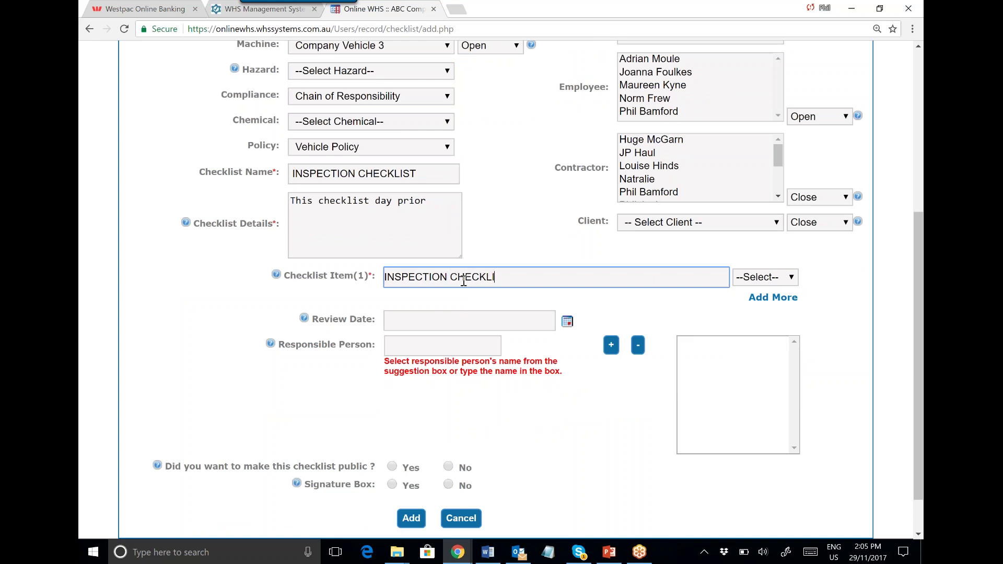
click(791, 277)
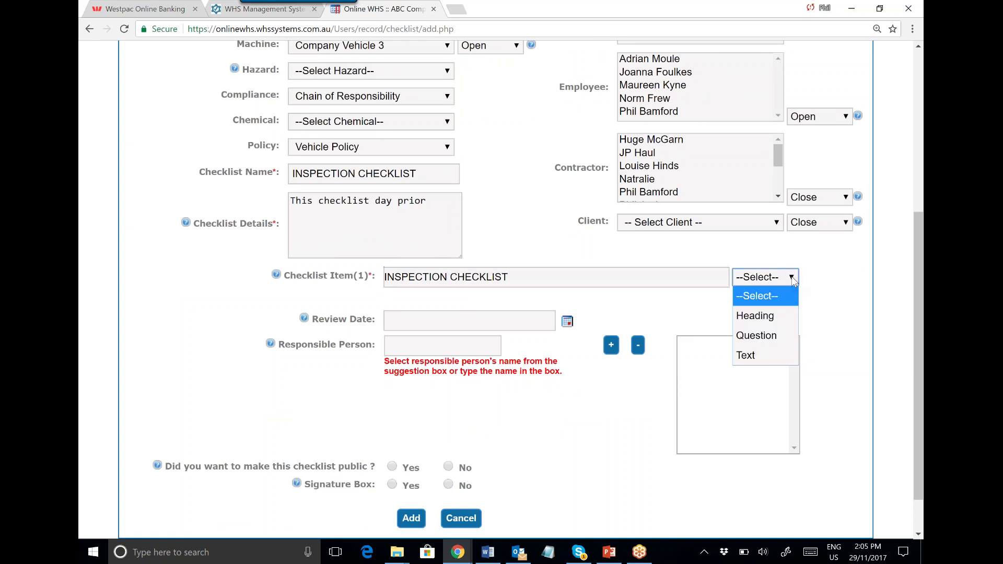
click(752, 318)
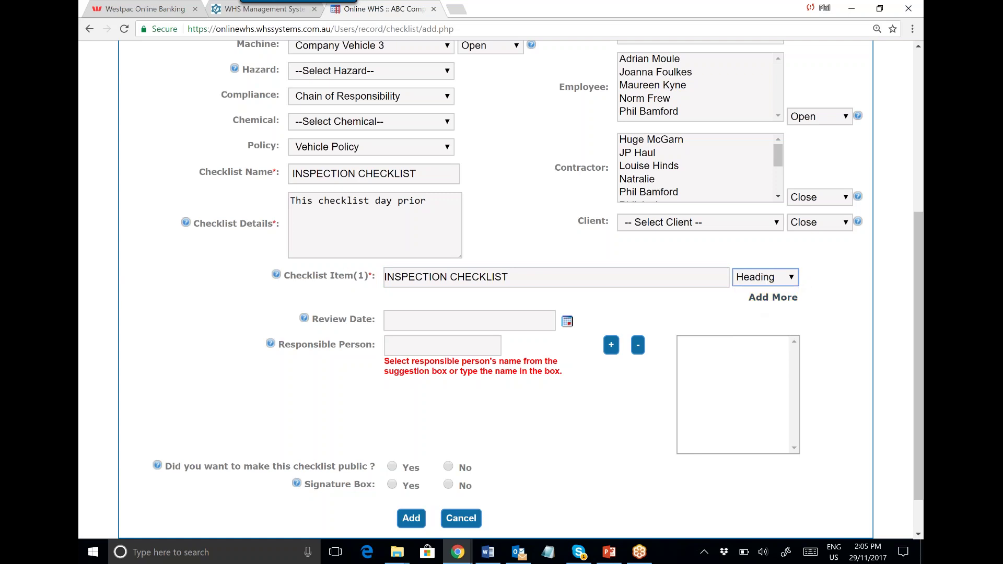
Add a second checklist item reading "Check guards", correcting its spelling, and set its type to Question
click(759, 298)
click(482, 309)
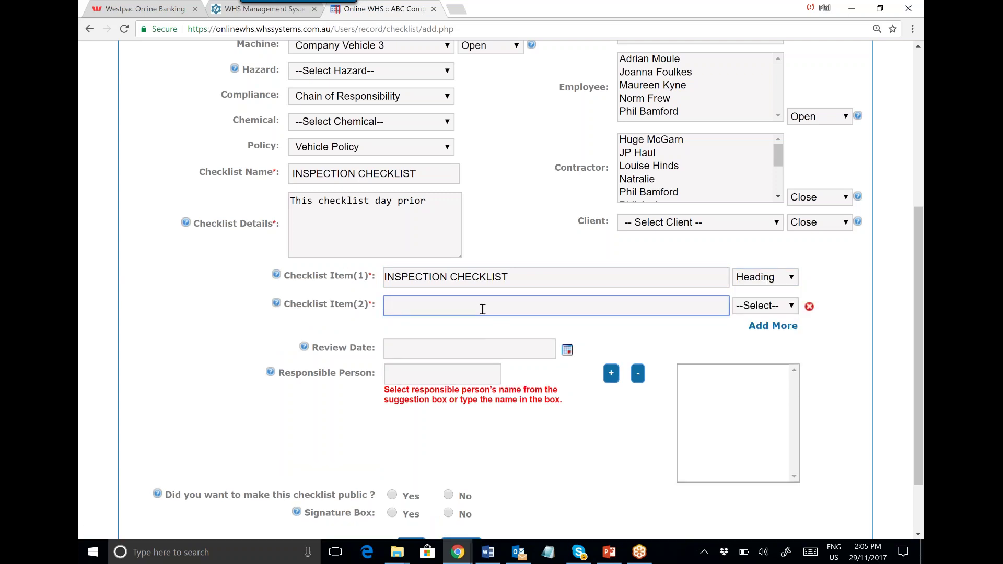
text(Checvk gaurds)
click(404, 307)
click(412, 305)
key(BackSpace)
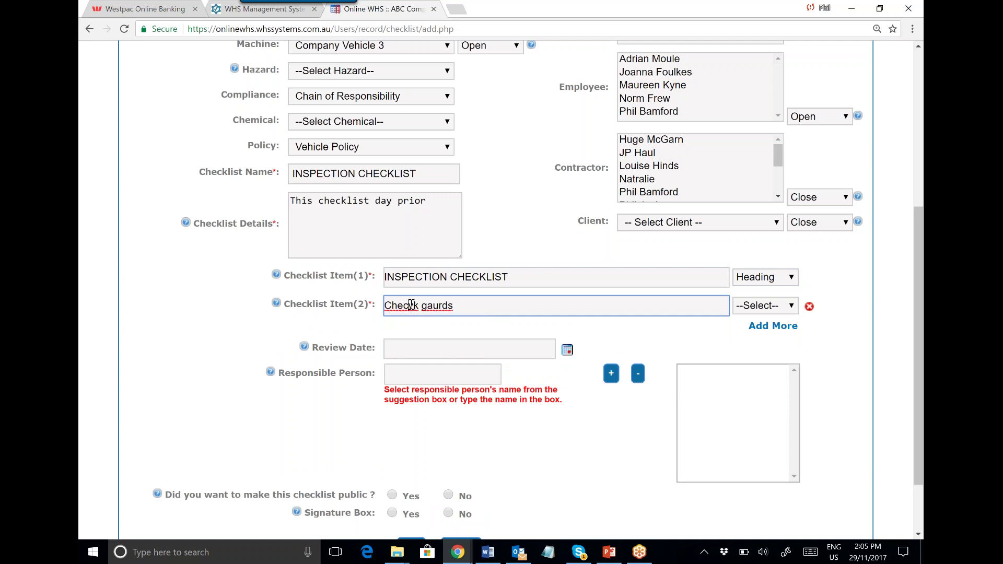
right_click(411, 305)
click(423, 315)
right_click(436, 306)
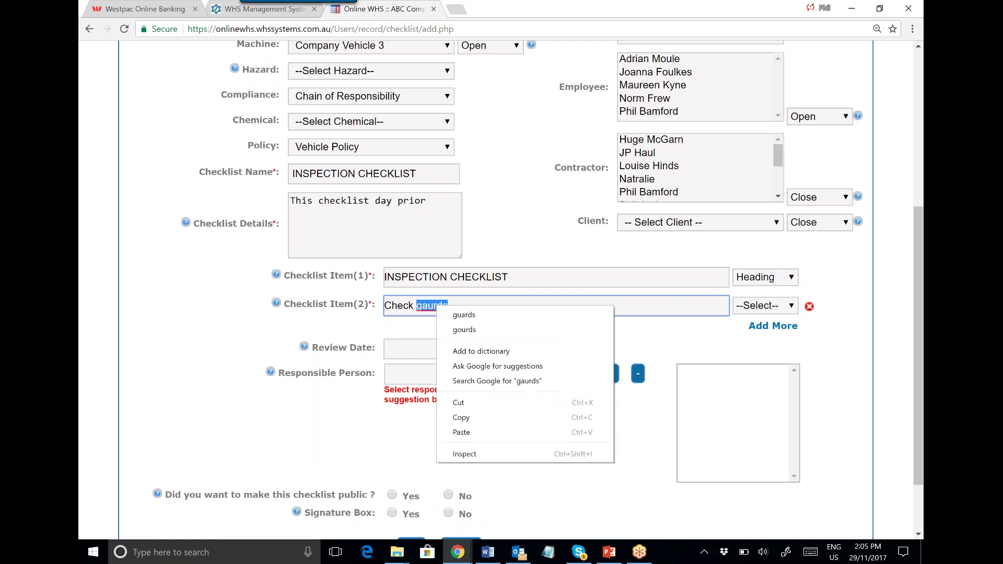
click(464, 315)
click(766, 307)
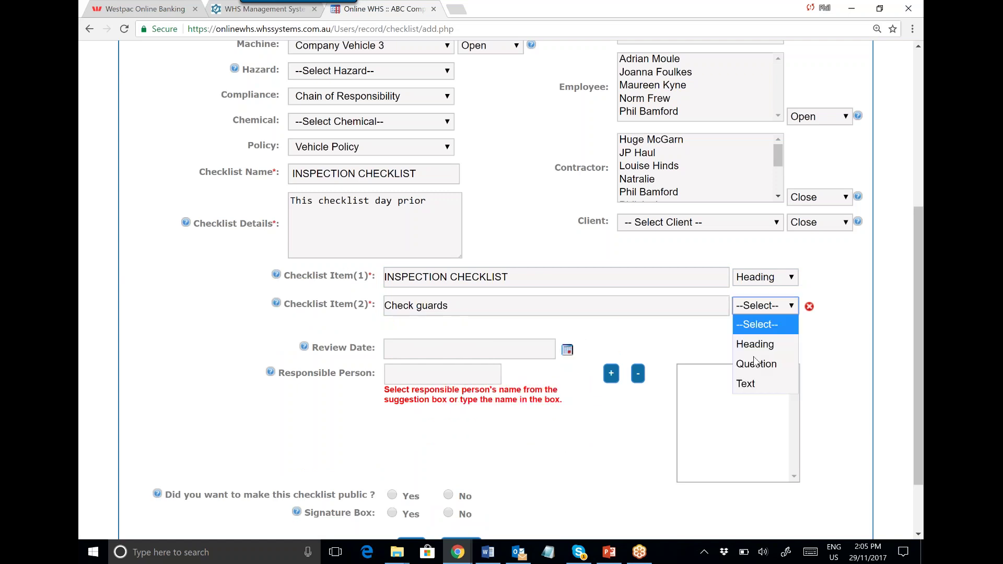
click(756, 364)
Add a third checklist item reading "Check xxxxx" and set its type to Question
click(768, 324)
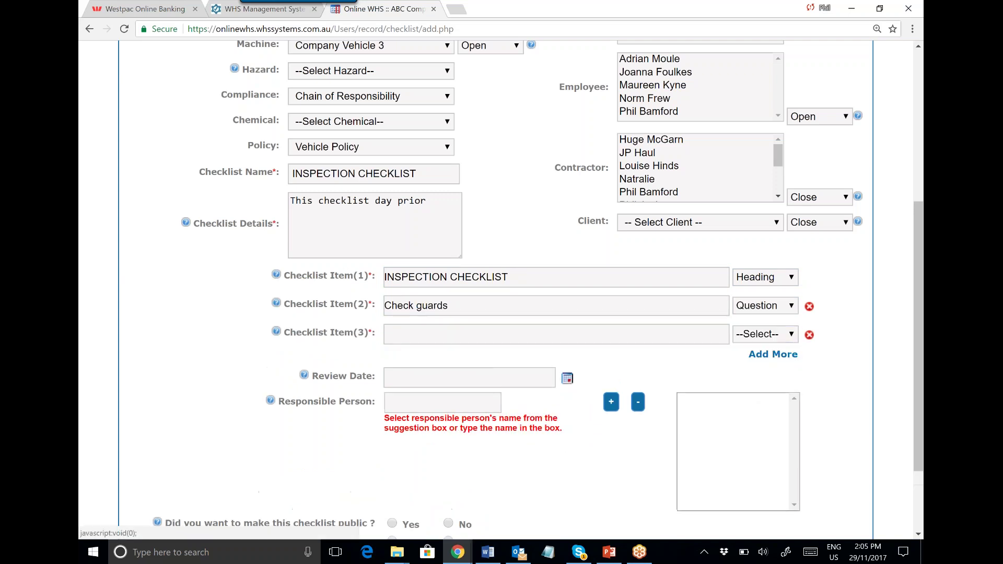
click(556, 334)
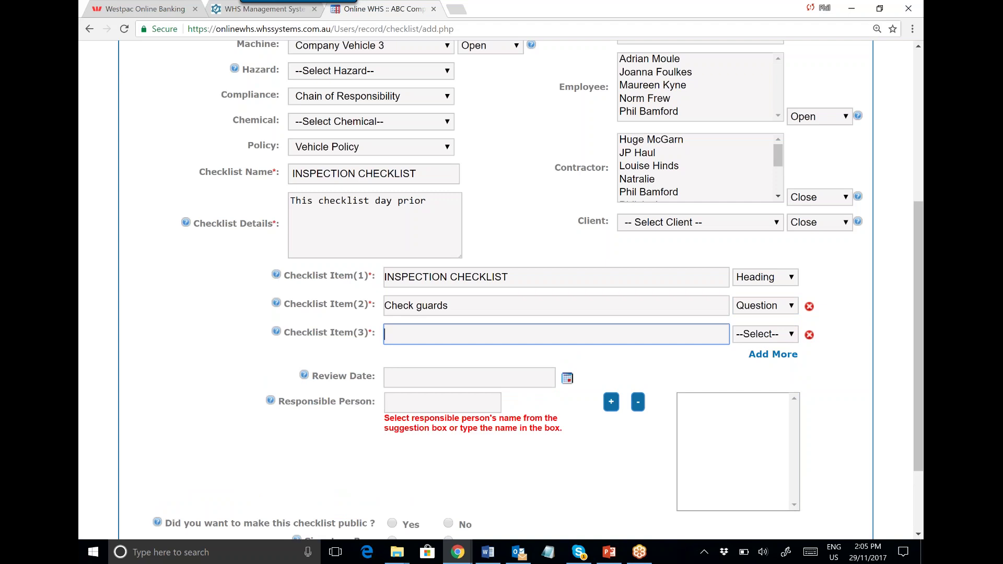
text(Check)
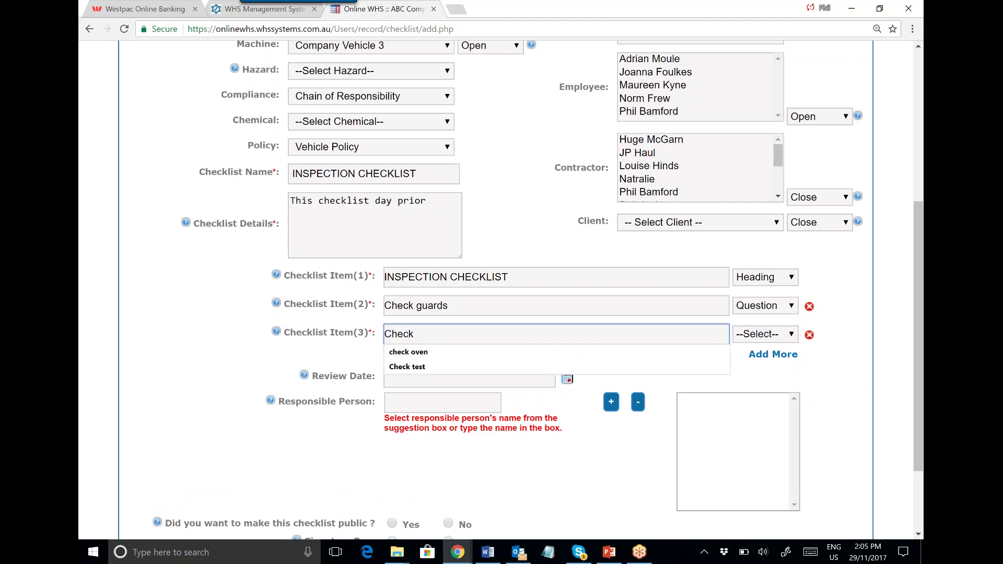
text( xxxxx)
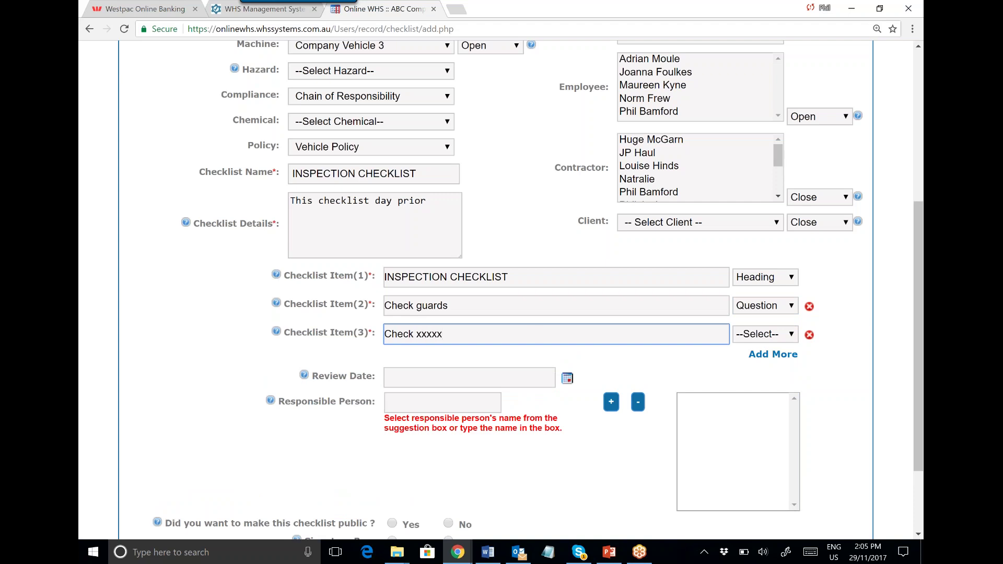
click(779, 334)
click(756, 393)
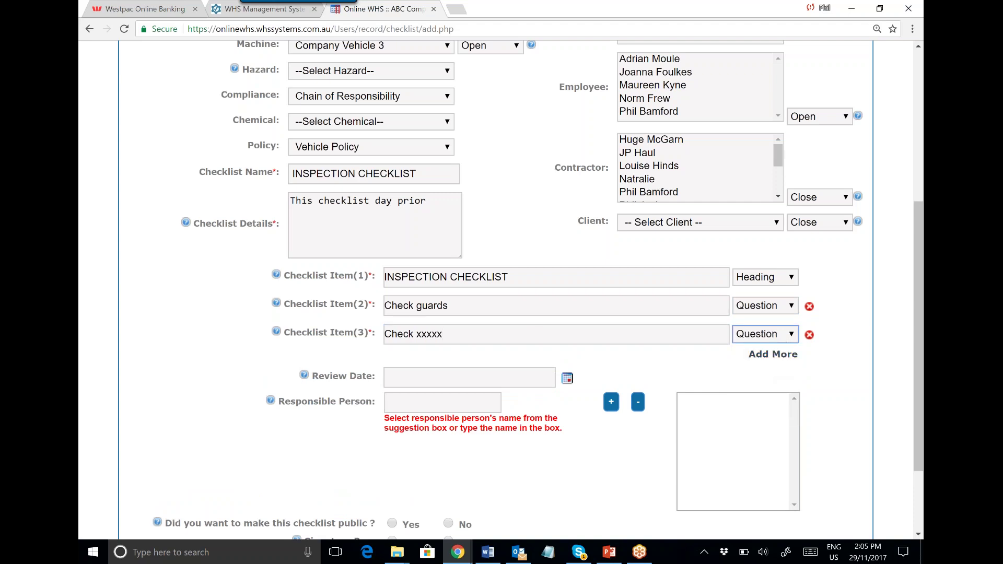
Add a fourth checklist item reading "check" and set its type to Text
click(773, 354)
click(510, 365)
text(check)
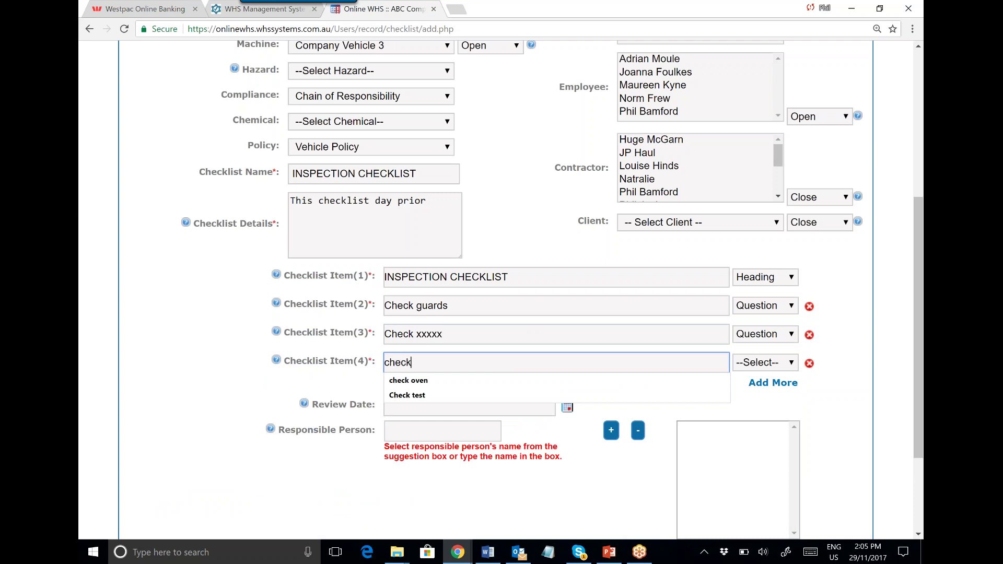
click(766, 363)
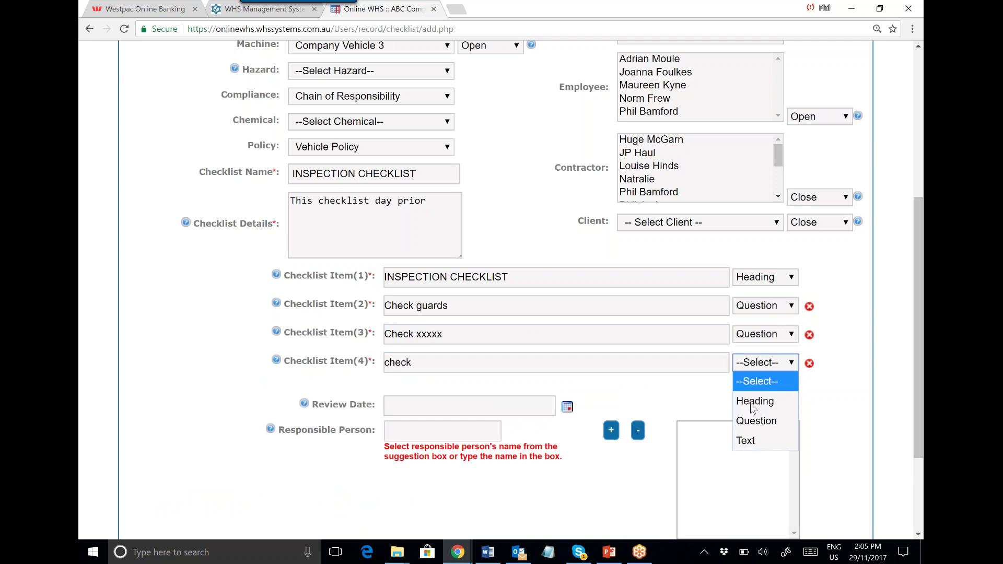
click(746, 441)
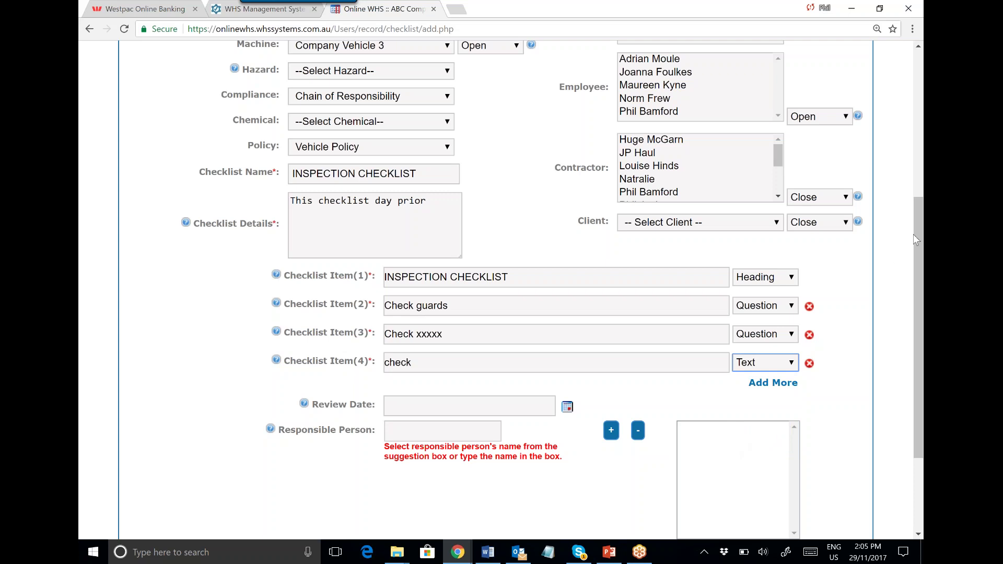
Set the checklist's review date to 05-11-2018
scroll(913, 234, down, 3)
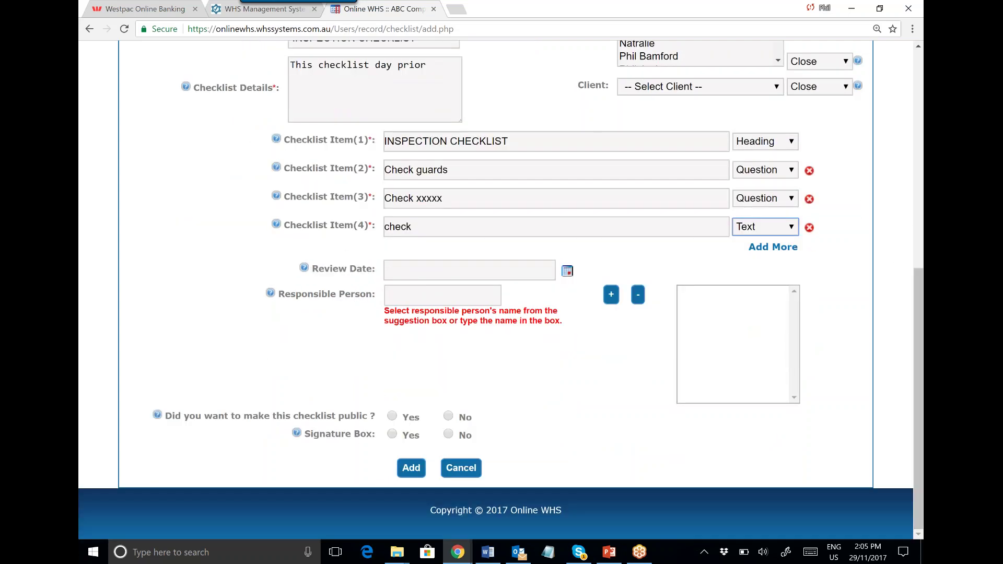
click(482, 176)
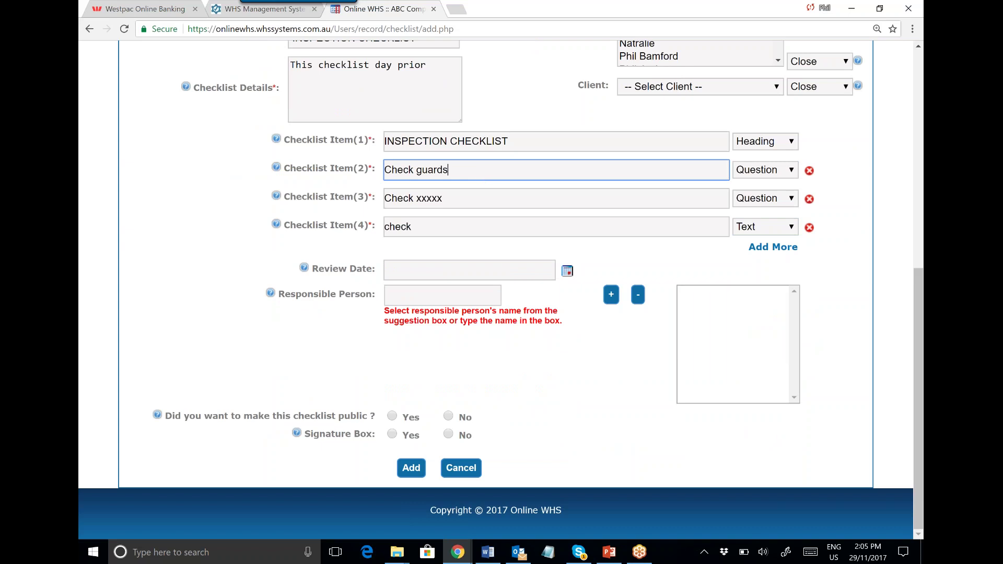
click(567, 271)
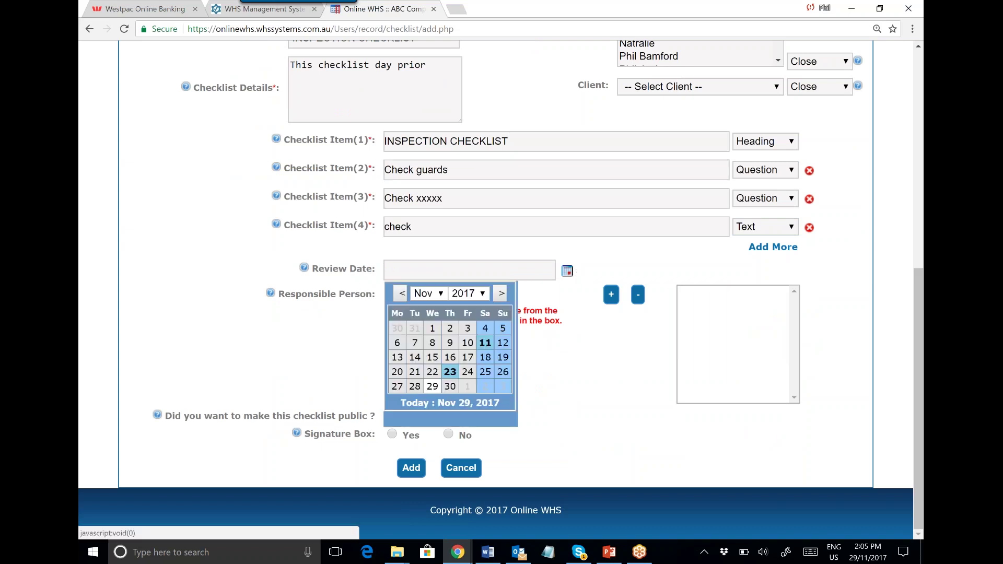
click(478, 296)
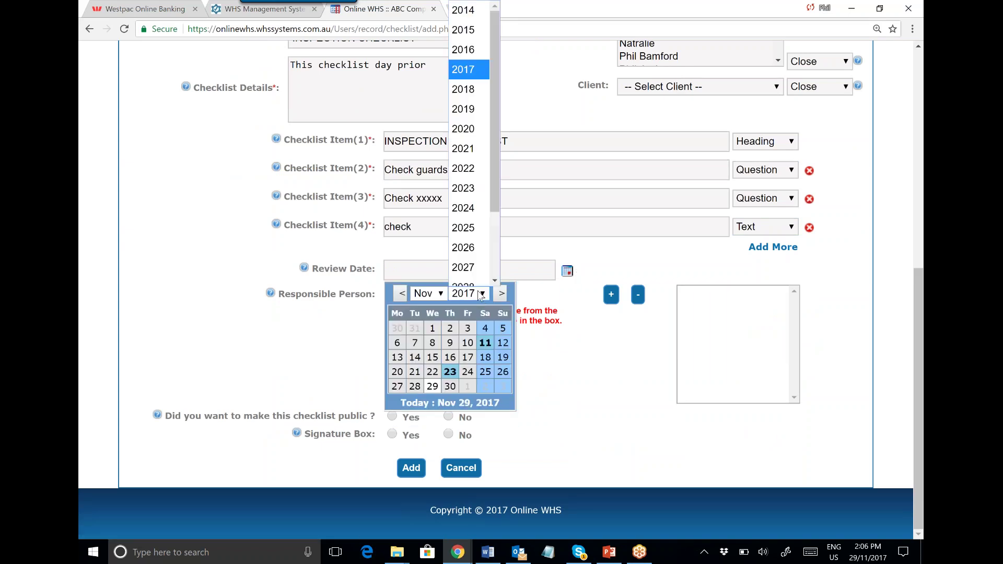
click(468, 84)
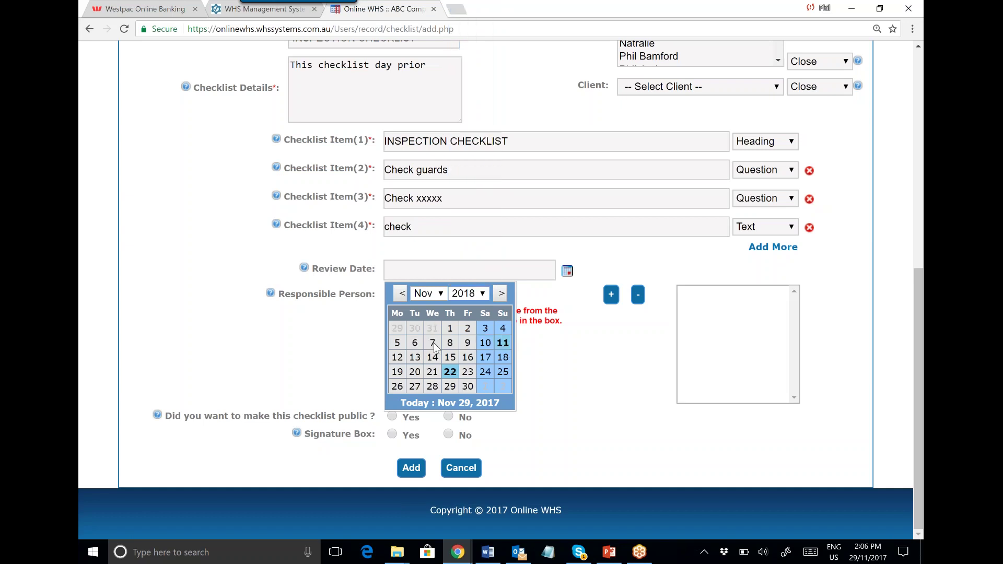
click(397, 342)
Choose the suggested person whose name starts with "p" and add them to the checklist's responsible persons
click(412, 296)
text(p)
click(417, 323)
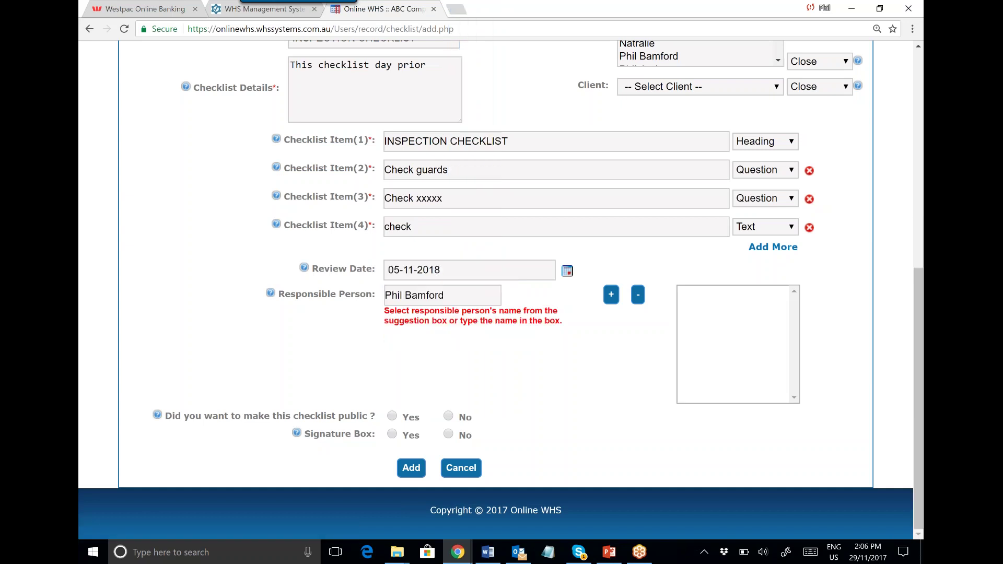
click(612, 295)
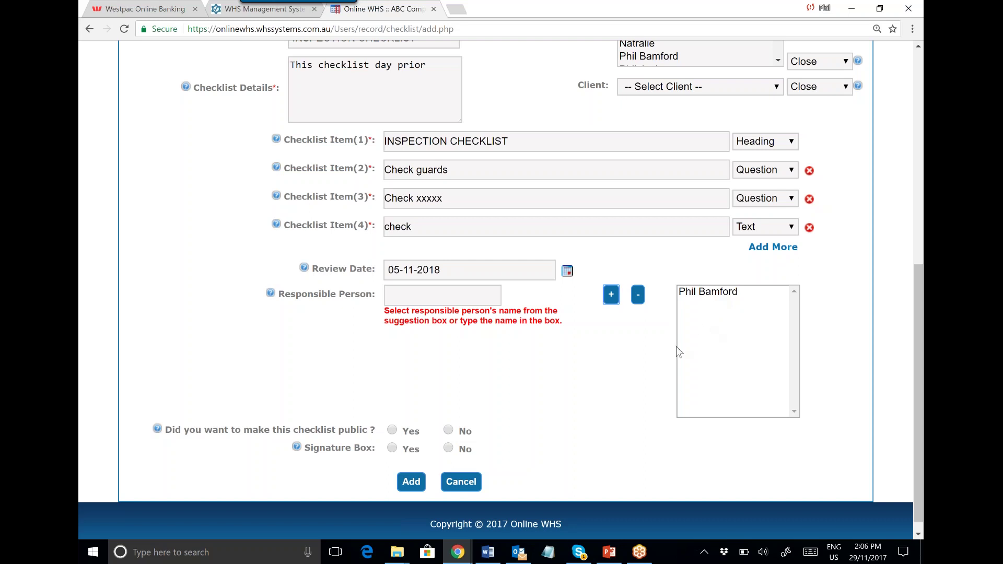
Make the checklist public with the employee list shown and a signature box included, and save it to the register
click(391, 431)
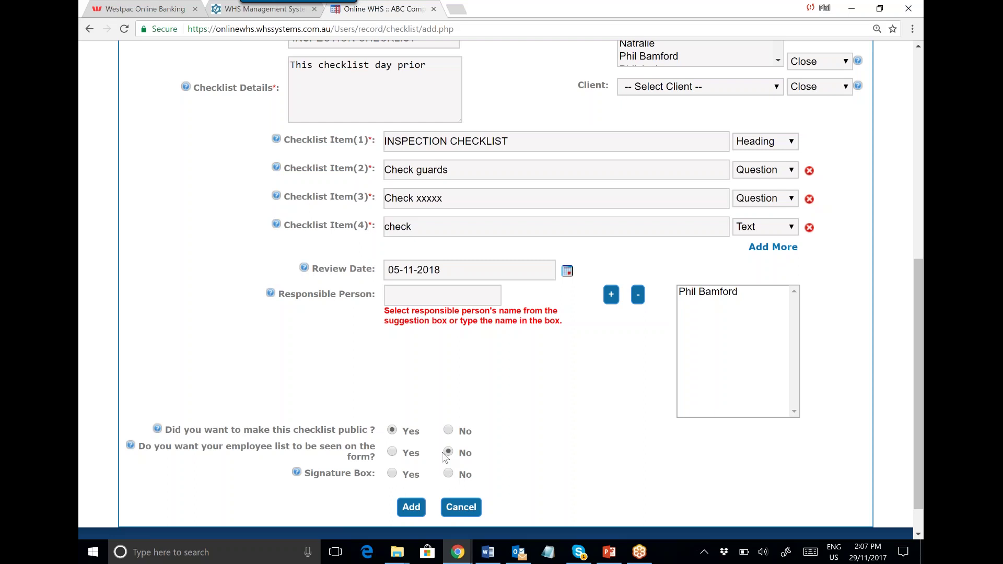
click(392, 454)
click(394, 476)
click(411, 507)
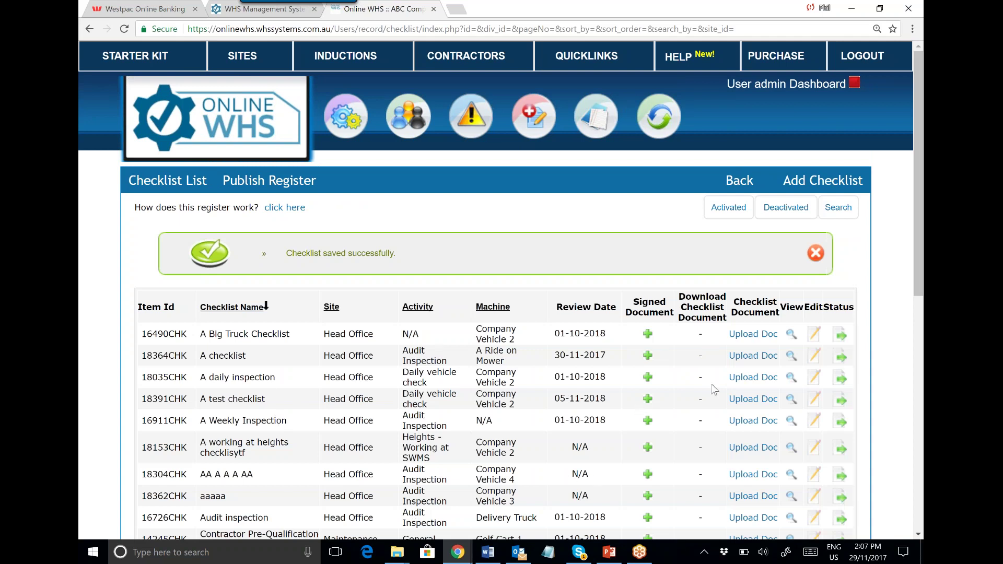
View the "A daily inspection" checklist and set its site to Tamworth and its machine to Company Vehicle 3
click(791, 377)
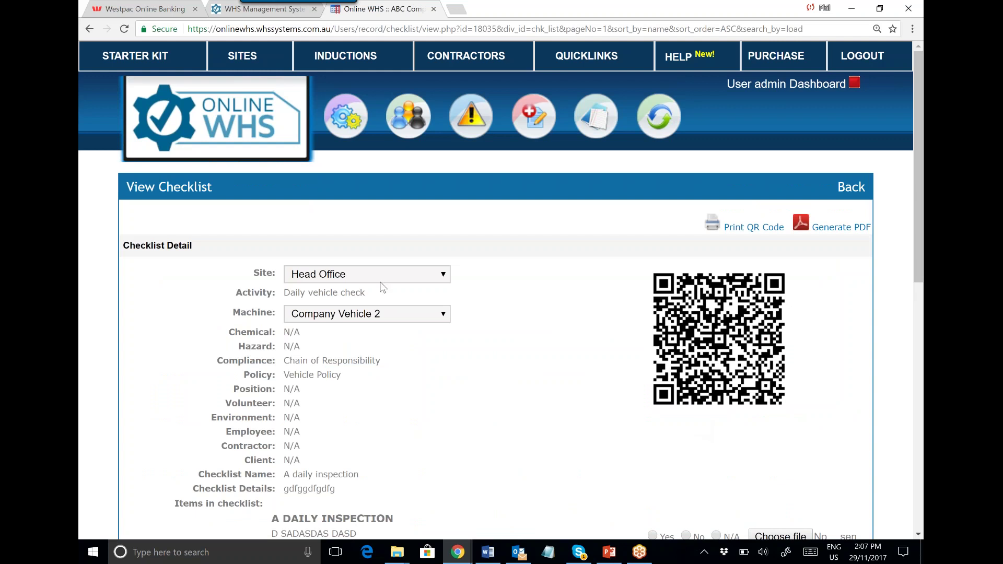
click(398, 273)
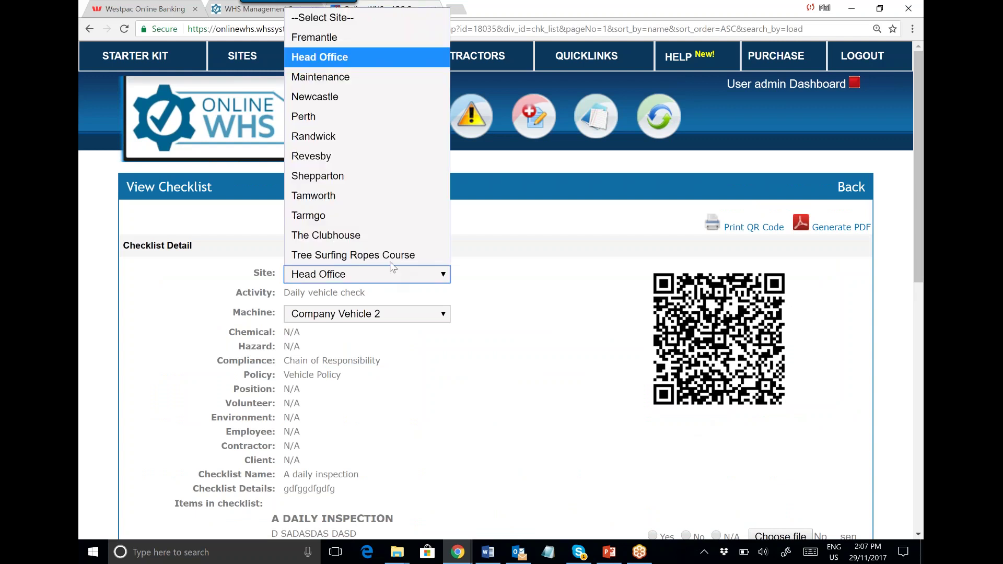
click(371, 199)
click(440, 315)
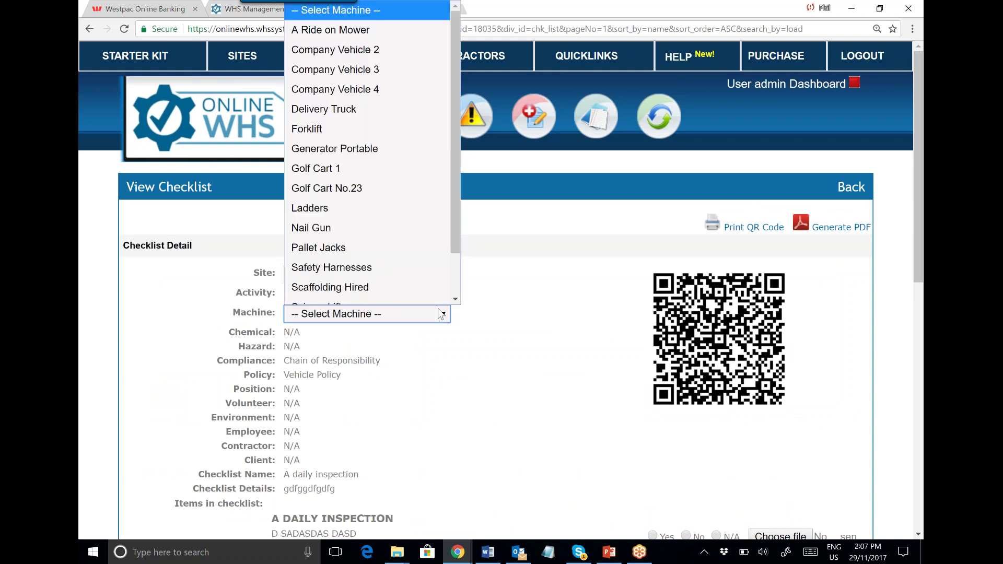
scroll(398, 236, down, 1)
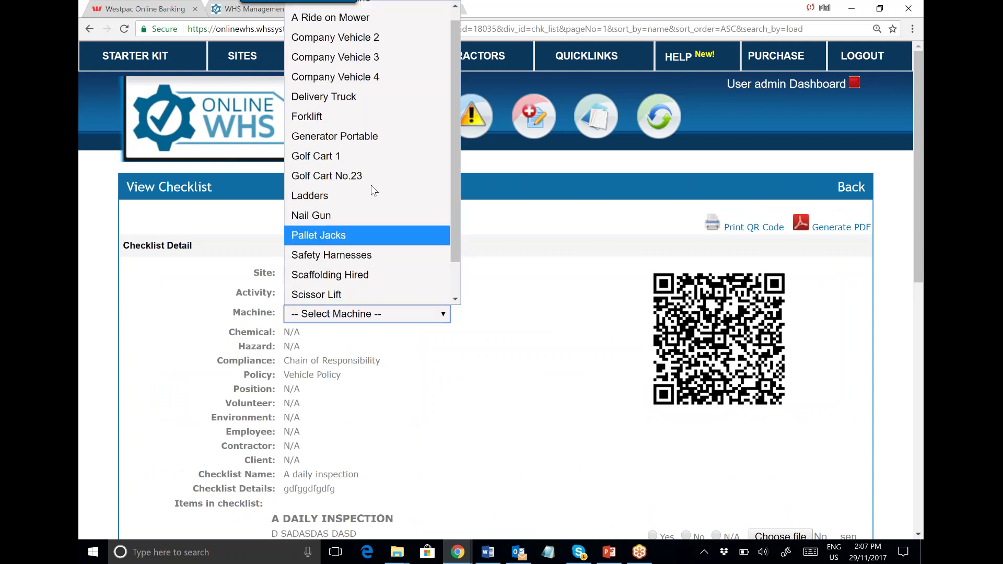
click(347, 58)
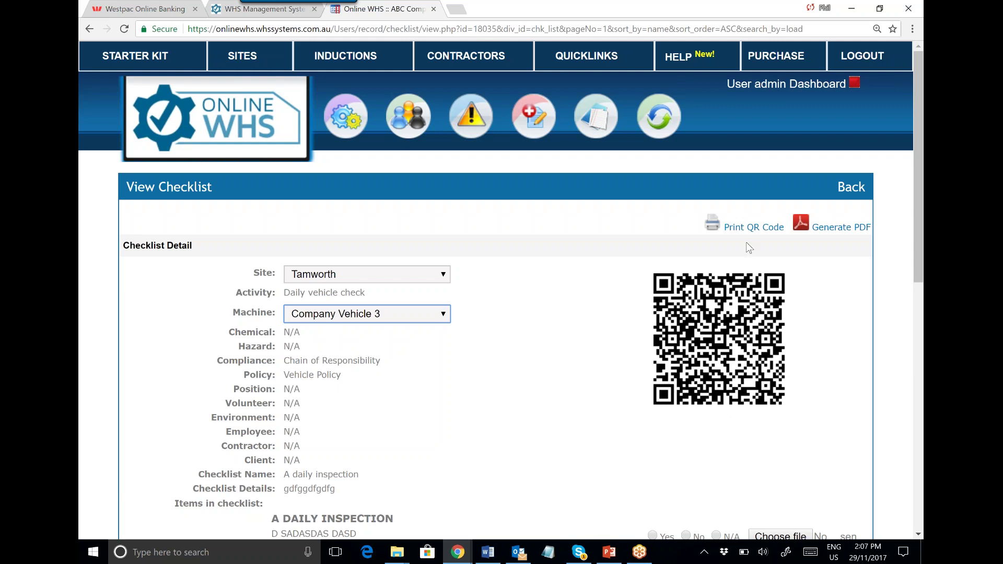
Open the checklist's printable QR code sheet, return to the checklist register and close the print preview without printing
click(750, 226)
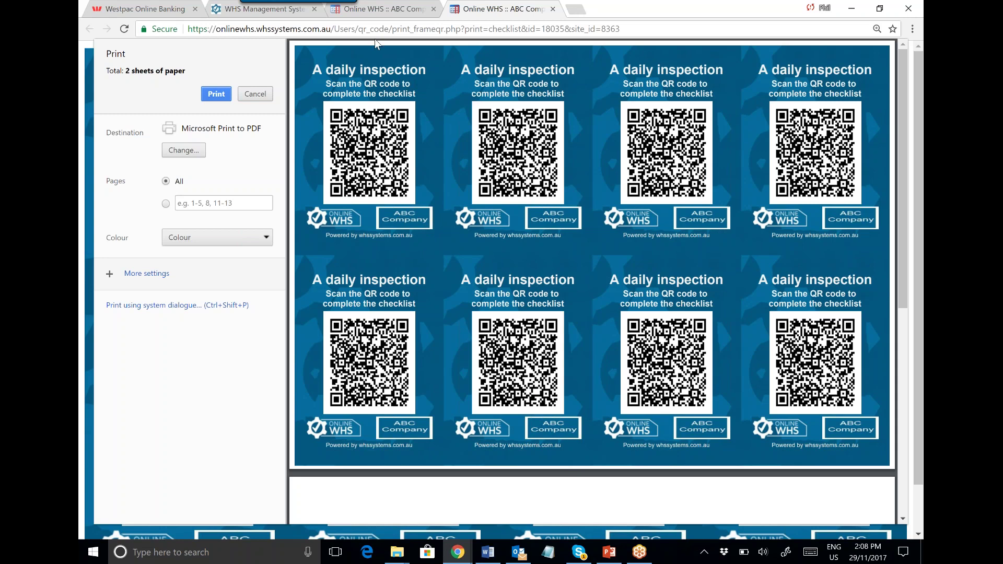
click(400, 11)
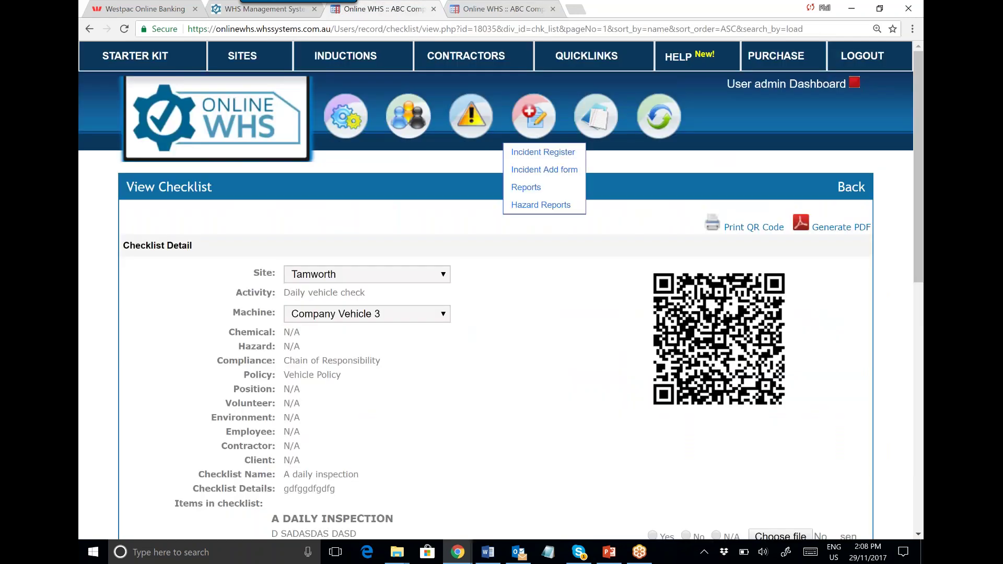
click(851, 187)
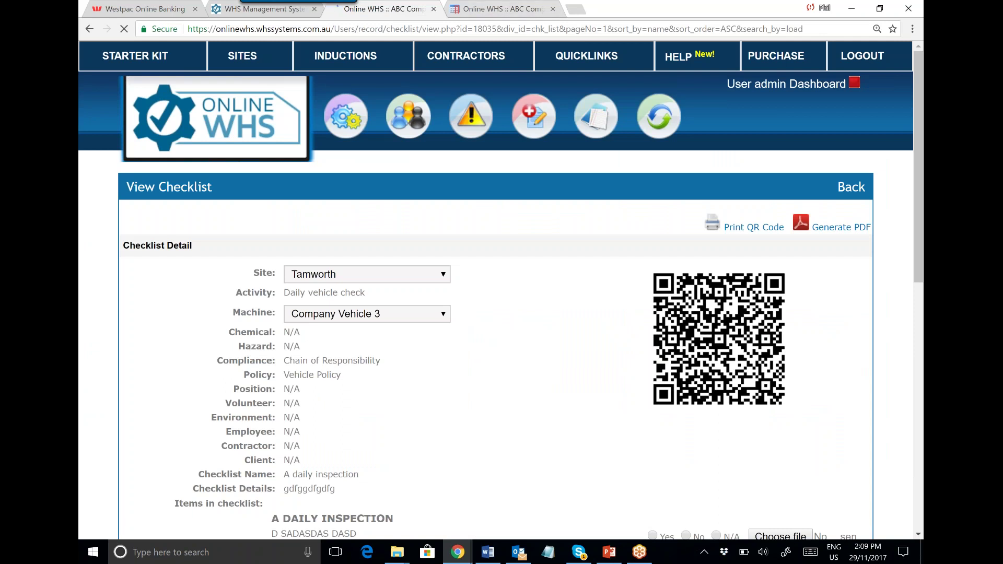
mouse_move(593, 151)
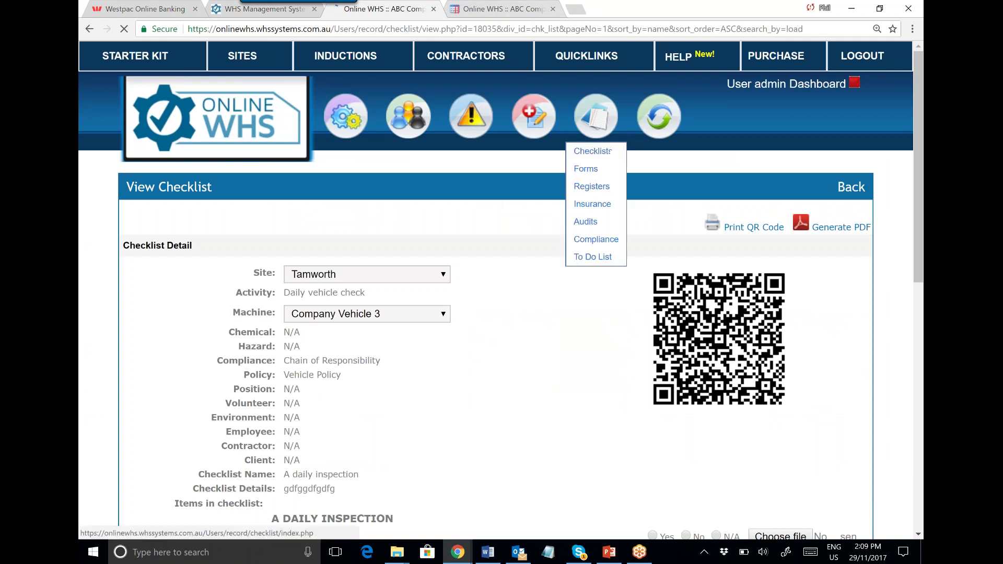
click(496, 9)
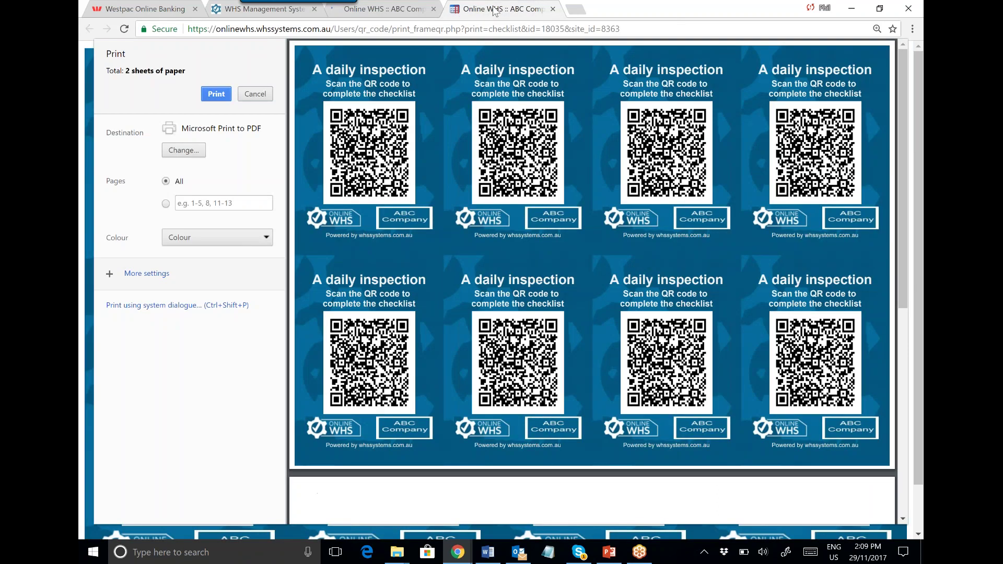
click(553, 8)
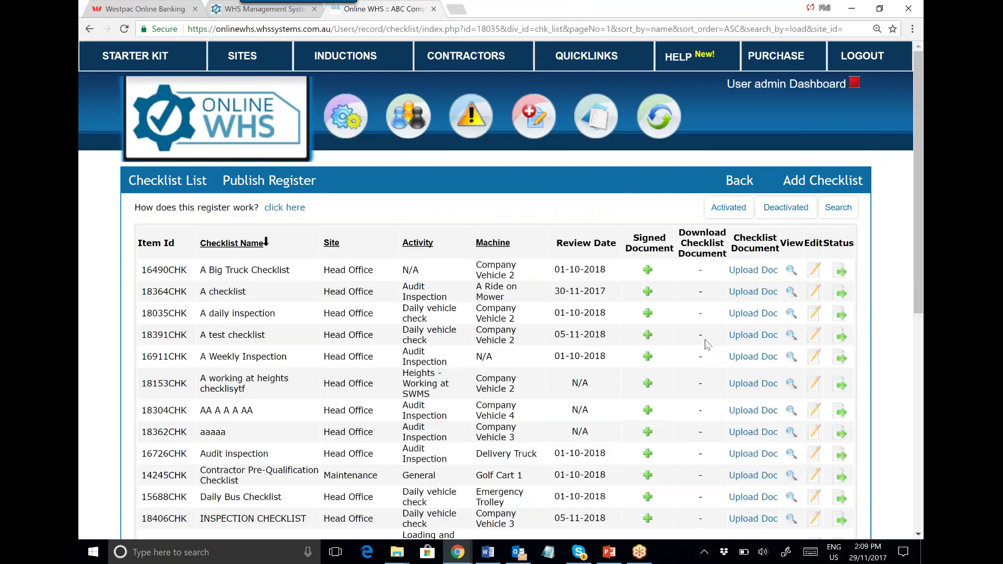
View "A Big Truck Checklist", examine its actions, maintenance entries and completion log, and return to the register
click(790, 272)
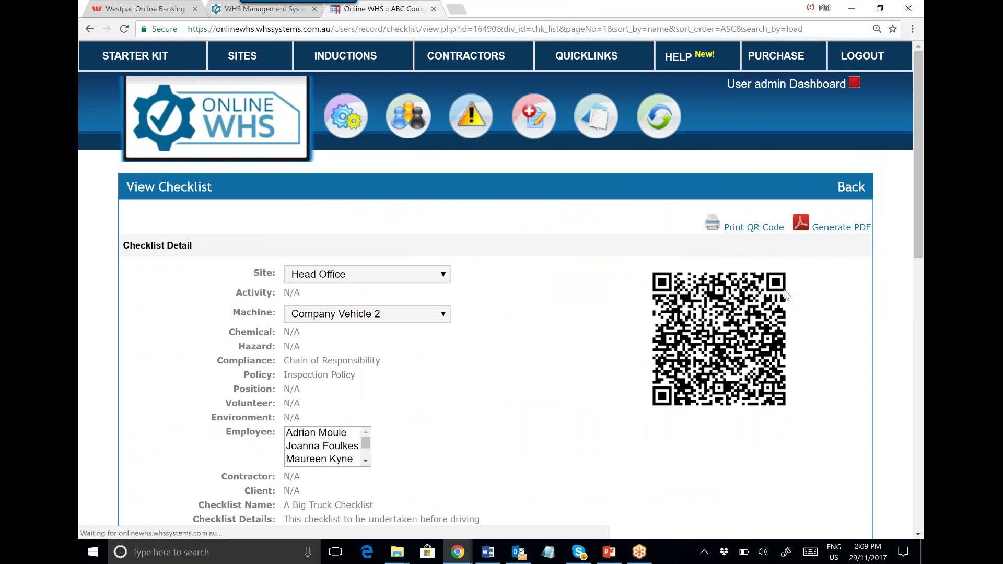
scroll(786, 296, down, 7)
scroll(520, 267, down, 4)
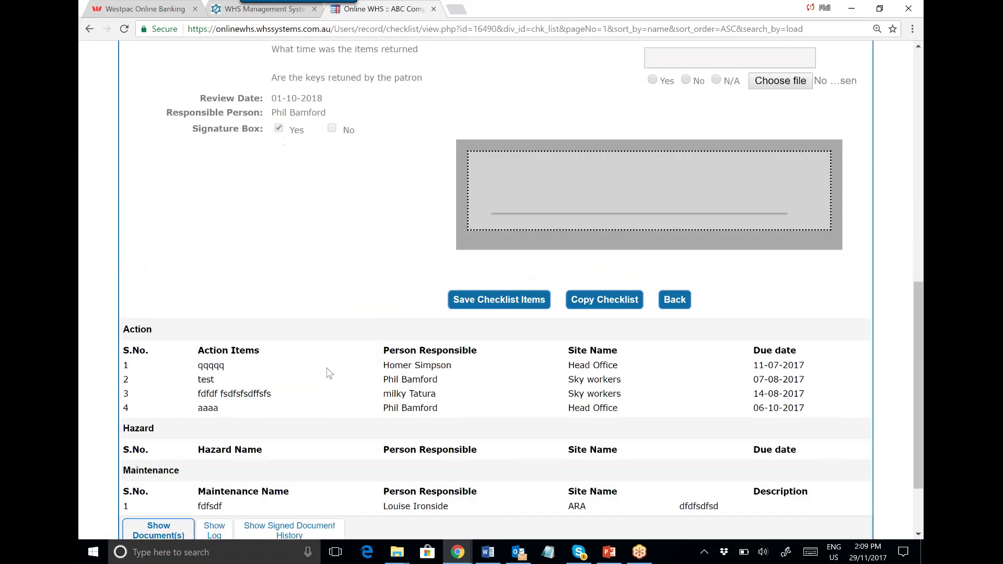
scroll(329, 373, down, 2)
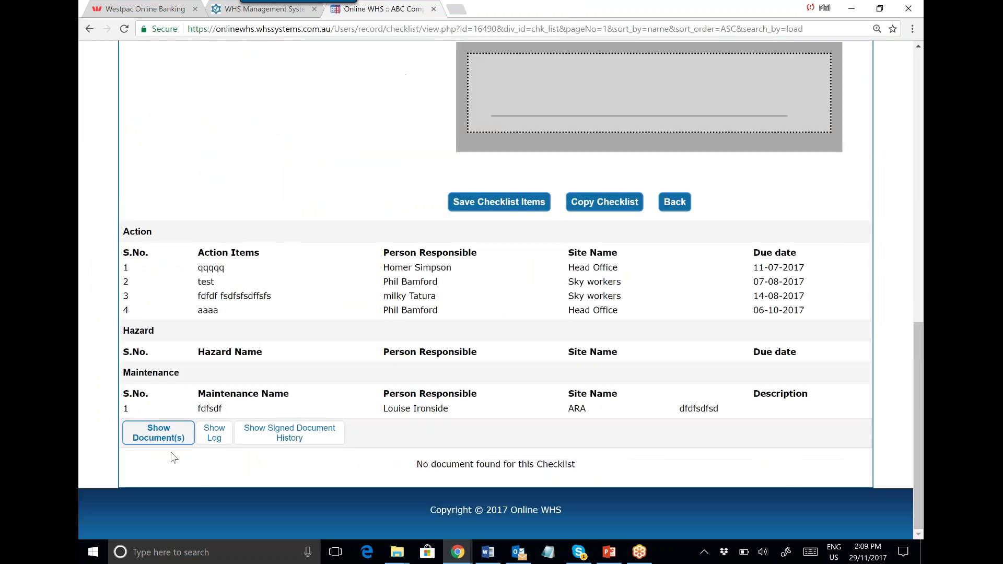
click(214, 433)
scroll(418, 351, down, 6)
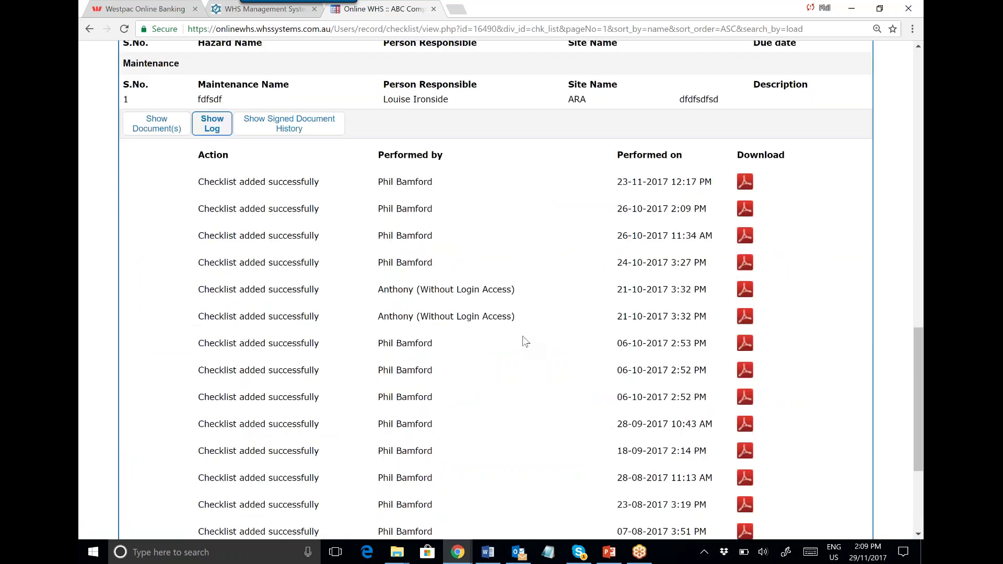
scroll(524, 341, up, 15)
click(847, 187)
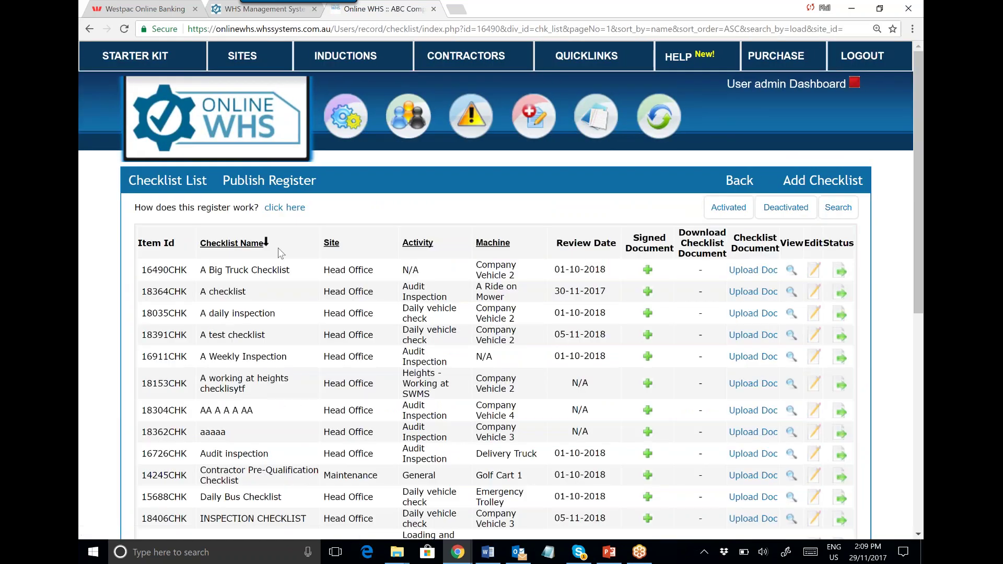
Export the checklist register as a CSV file for the date range 01-11-2017 to 29-11-2017
click(277, 184)
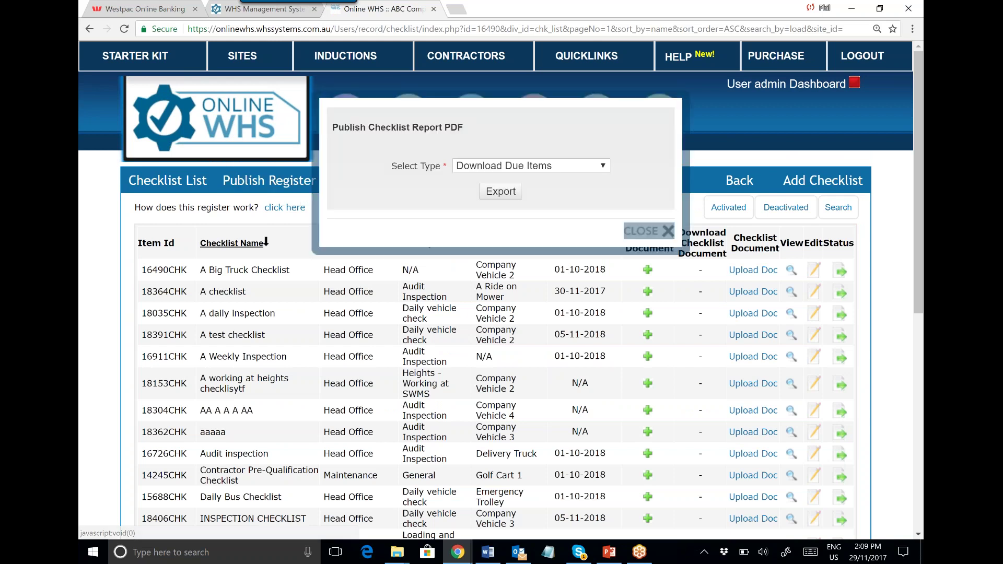
click(529, 165)
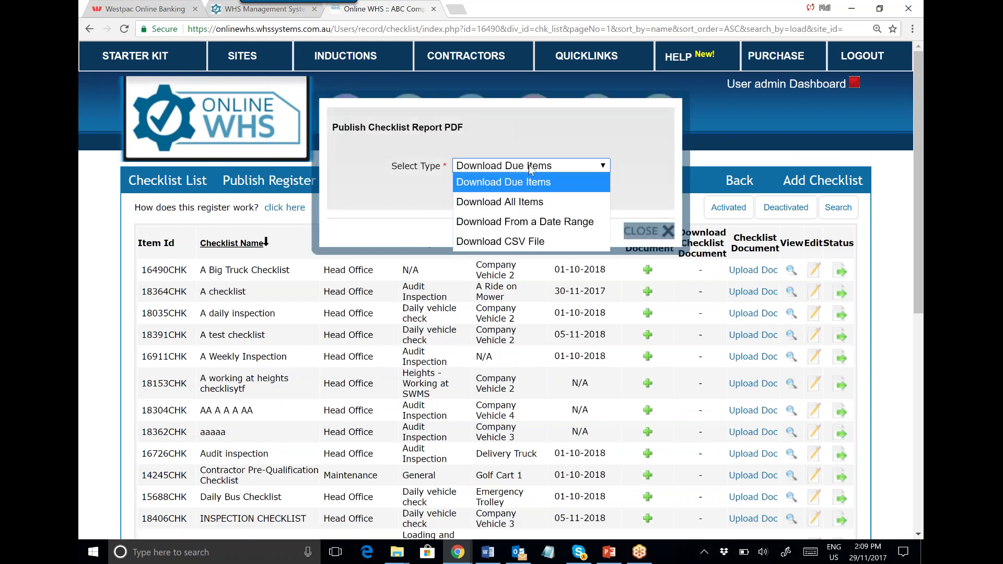
click(512, 241)
click(497, 181)
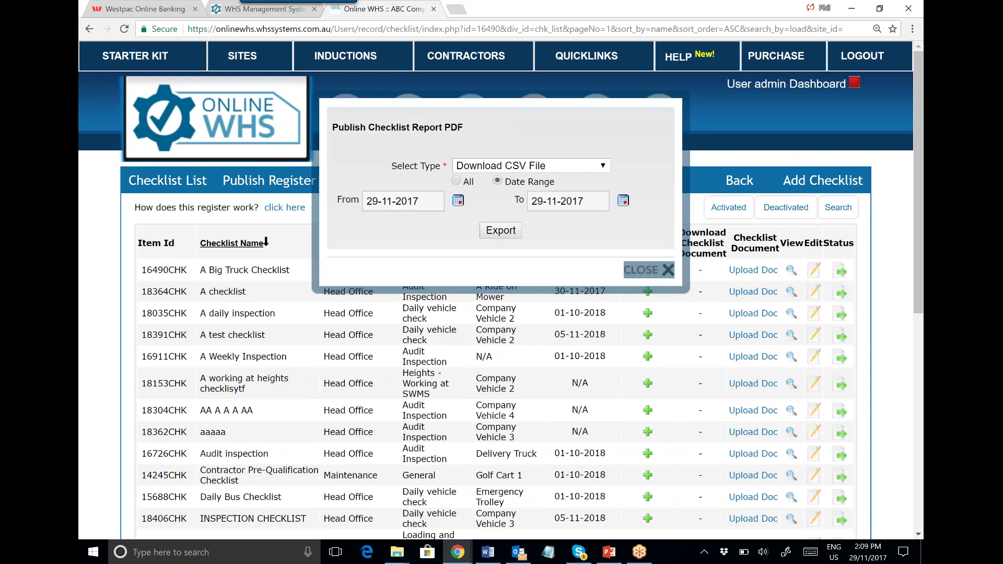
click(458, 200)
click(410, 259)
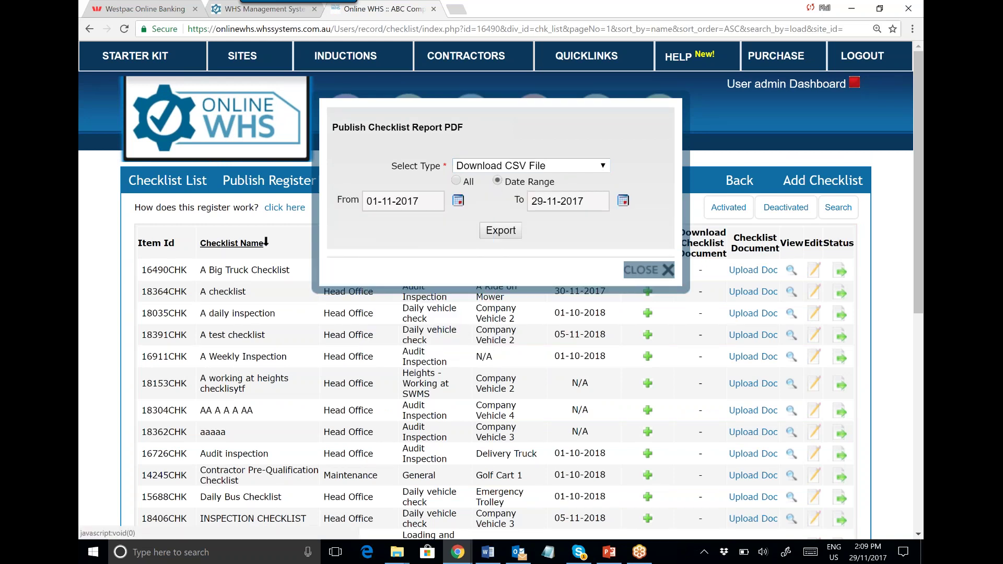
click(510, 234)
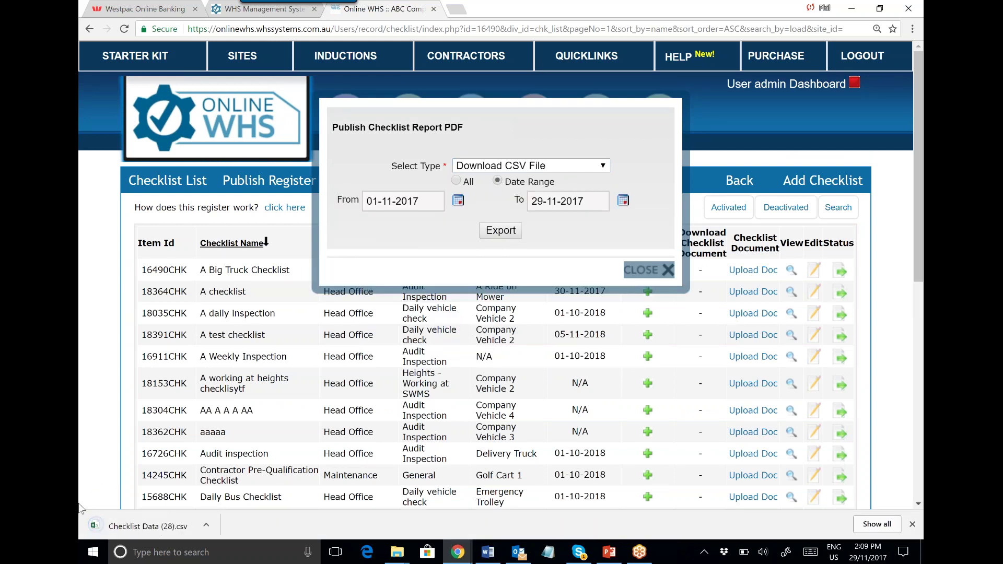
Open the exported checklist CSV in Excel to examine it, and close it along with the publish dialog
click(156, 524)
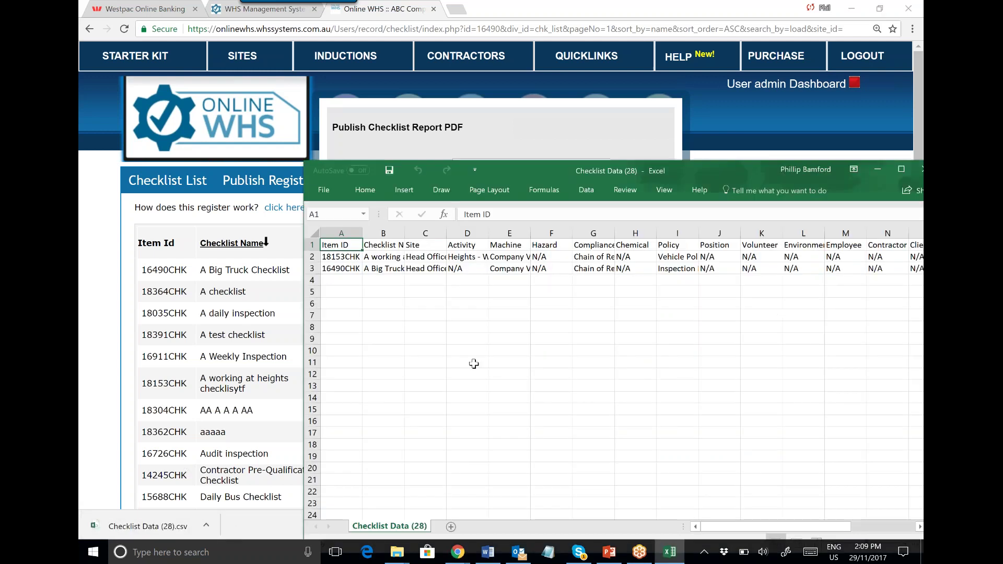
drag(698, 173, 465, 158)
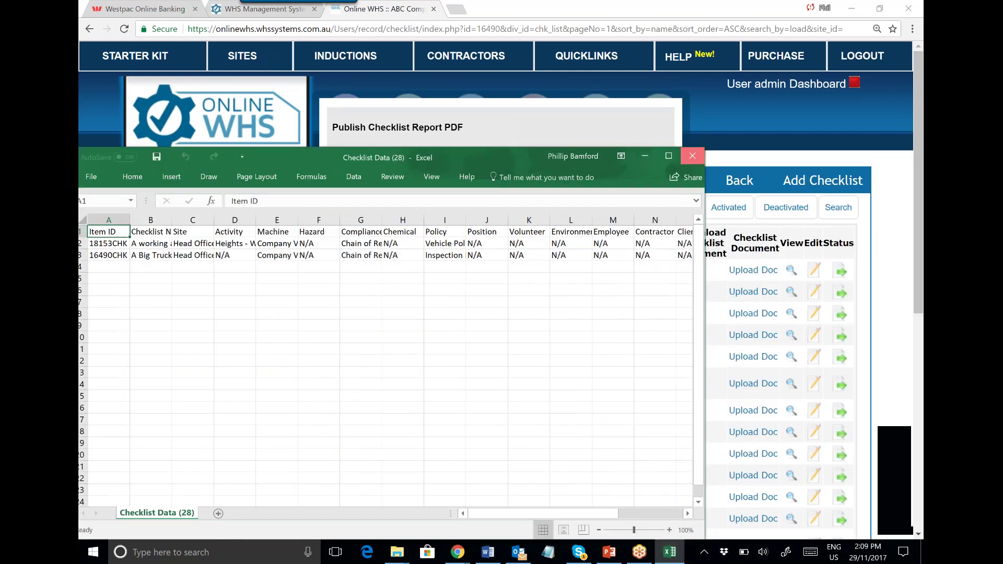
click(692, 155)
click(648, 269)
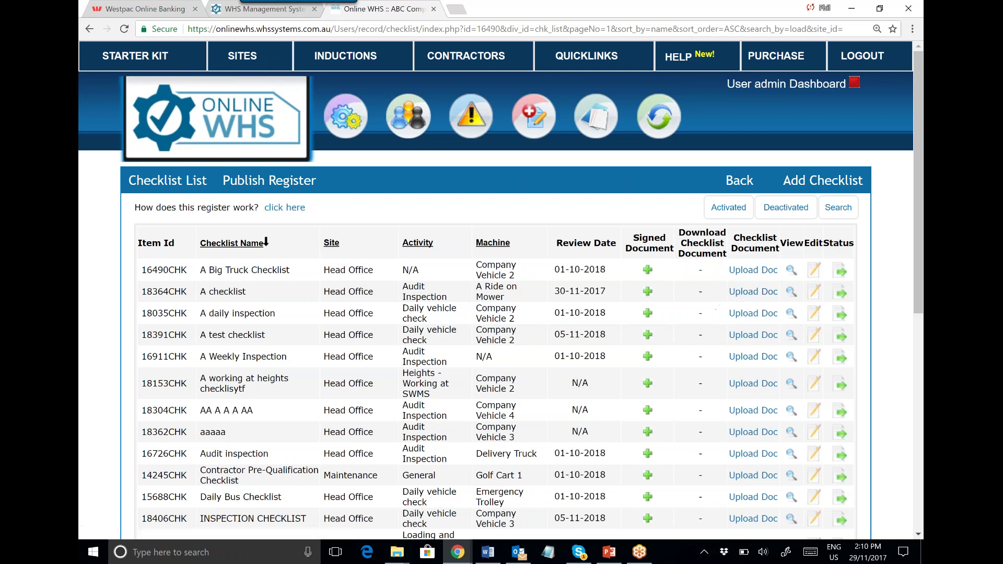
Open a blank checklist form, leave it unfilled and go to the audit register through Quicklinks
mouse_move(472, 124)
click(823, 180)
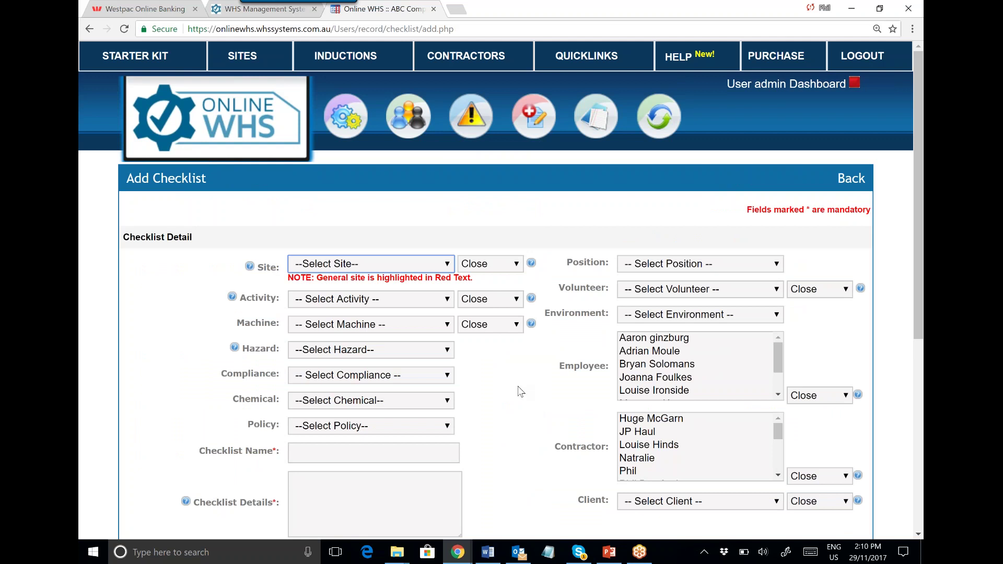
click(586, 55)
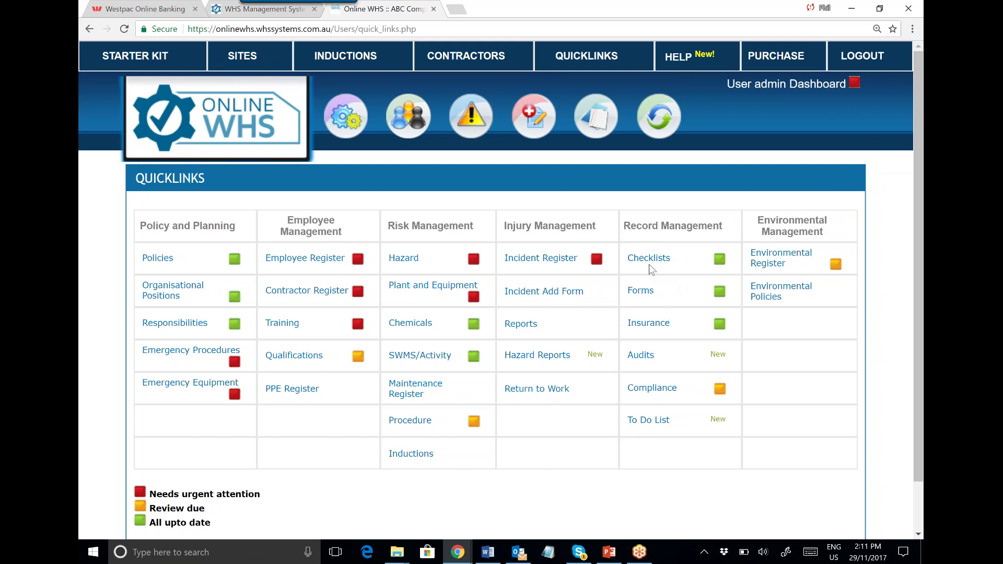
click(642, 357)
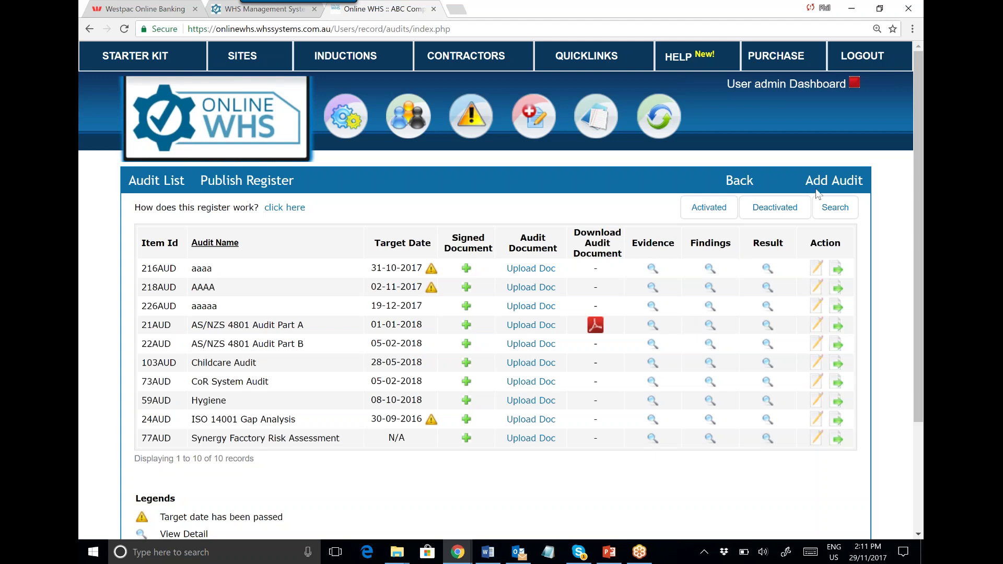
Start a new audit named "A TEST AUDIT" with the objective "ASASA" and "WAREHOUSE" as the area to be audited
click(831, 180)
click(462, 269)
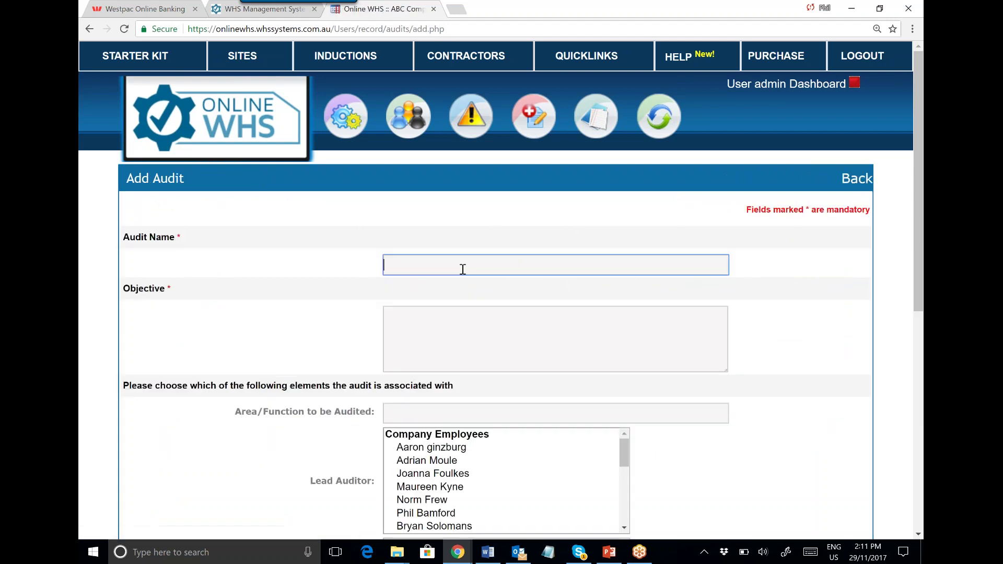
text(A TEST AUDT)
key(BackSpace)
text(IT)
key(Tab)
text(ASASA)
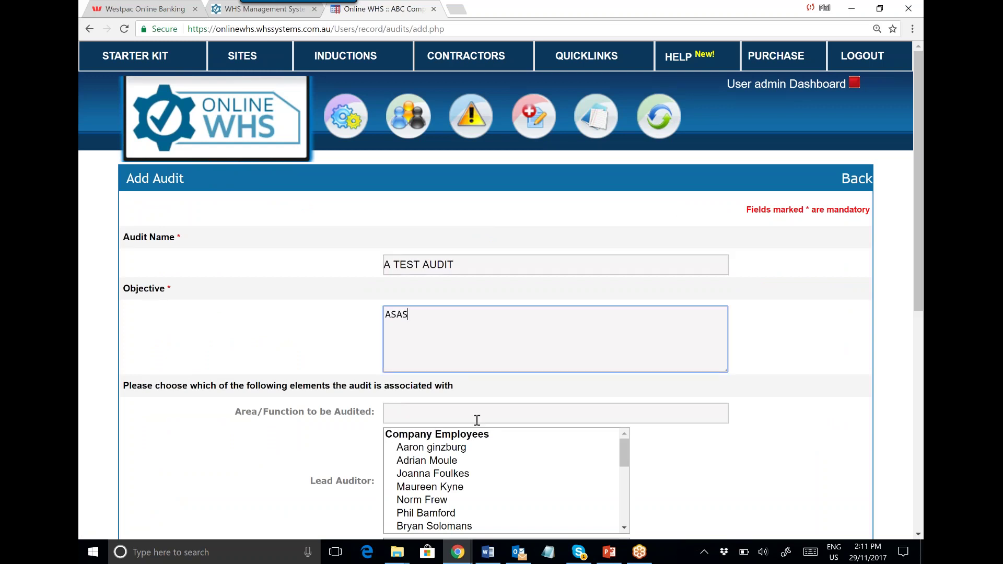
click(451, 413)
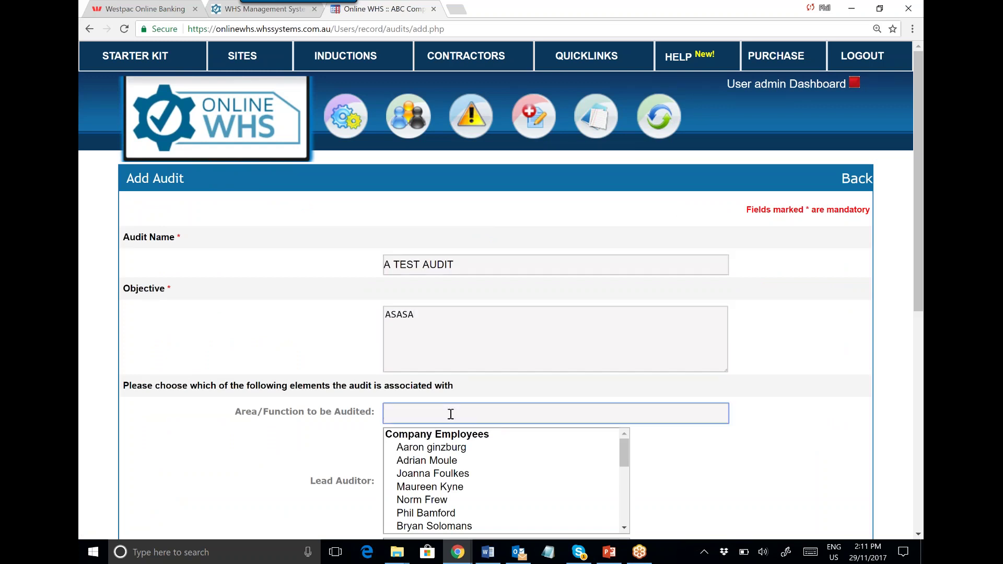
text(WAREHOUSE)
Assign the sixth listed company employee as lead auditor and set the audit's compliance to Risk Management
drag(916, 251, 916, 405)
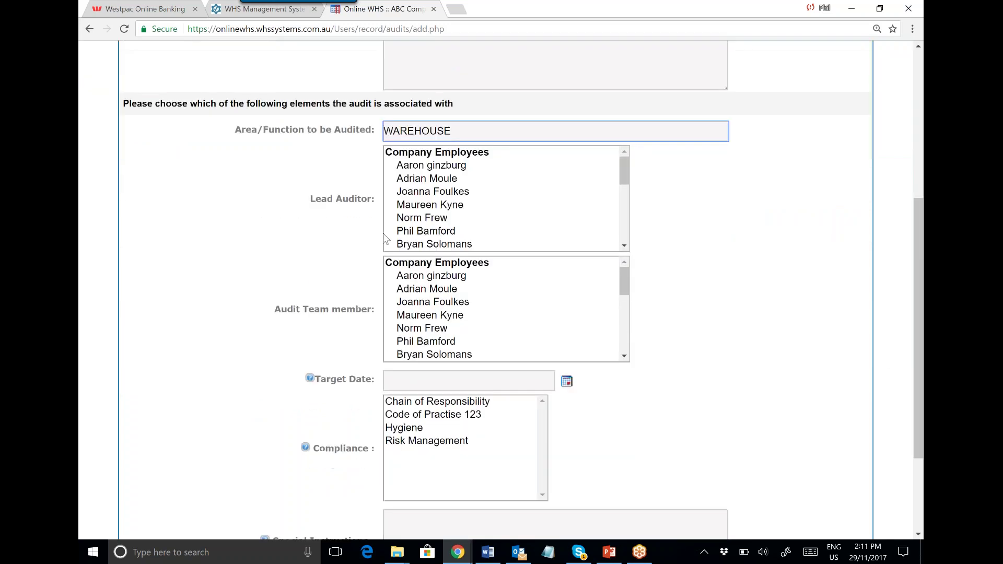
click(443, 234)
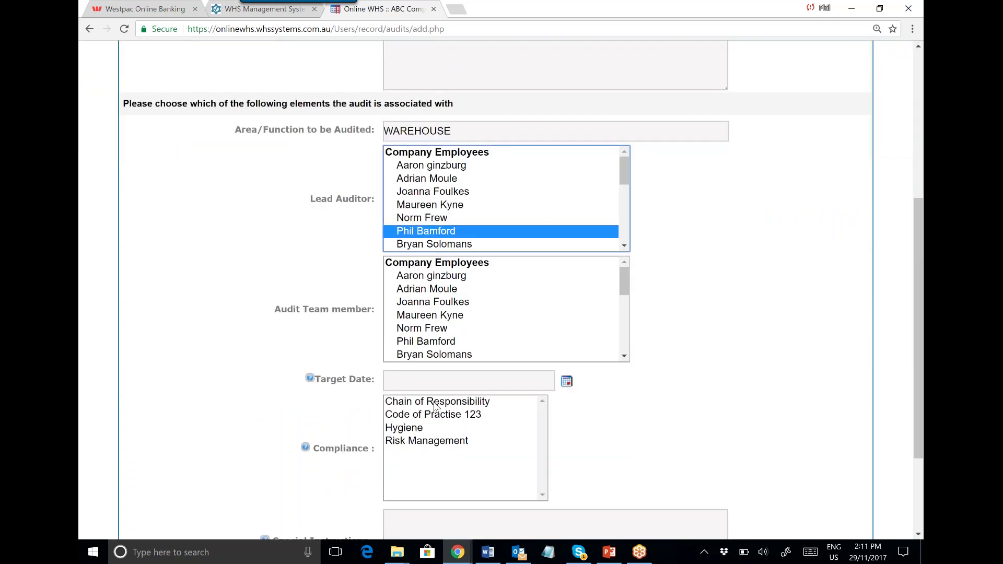
click(436, 404)
click(425, 428)
click(443, 444)
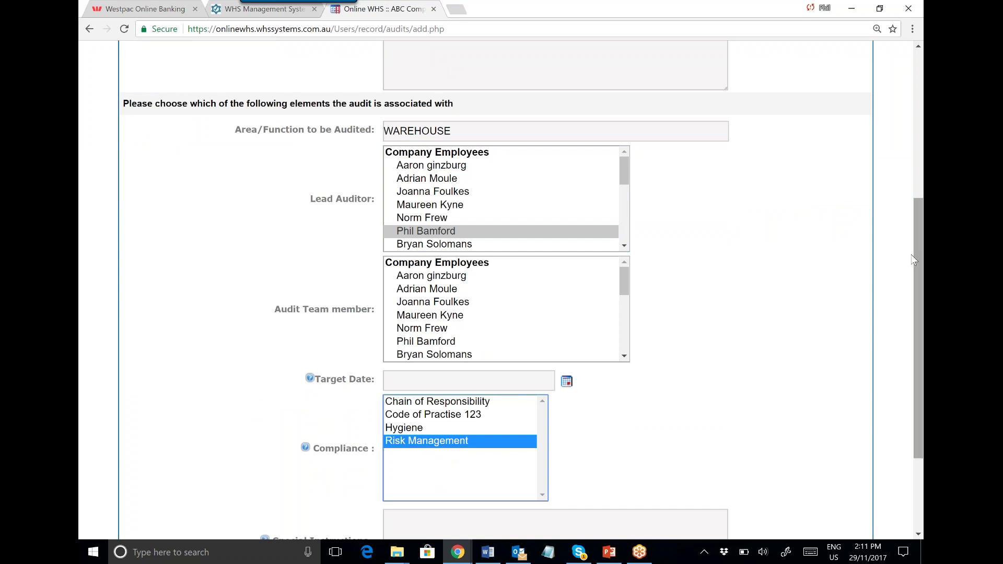
Enter "DFFSDFSDFSDF" as the special instructions and save the audit details, continuing to the audit checklist stage
drag(915, 257, 915, 340)
click(470, 394)
text(DFFSDFSDFSDF)
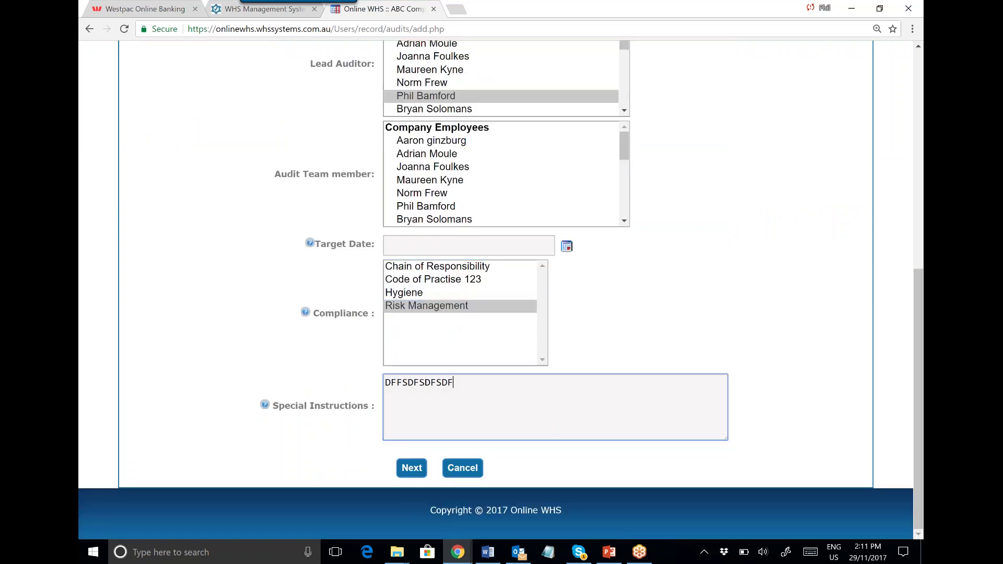
click(410, 469)
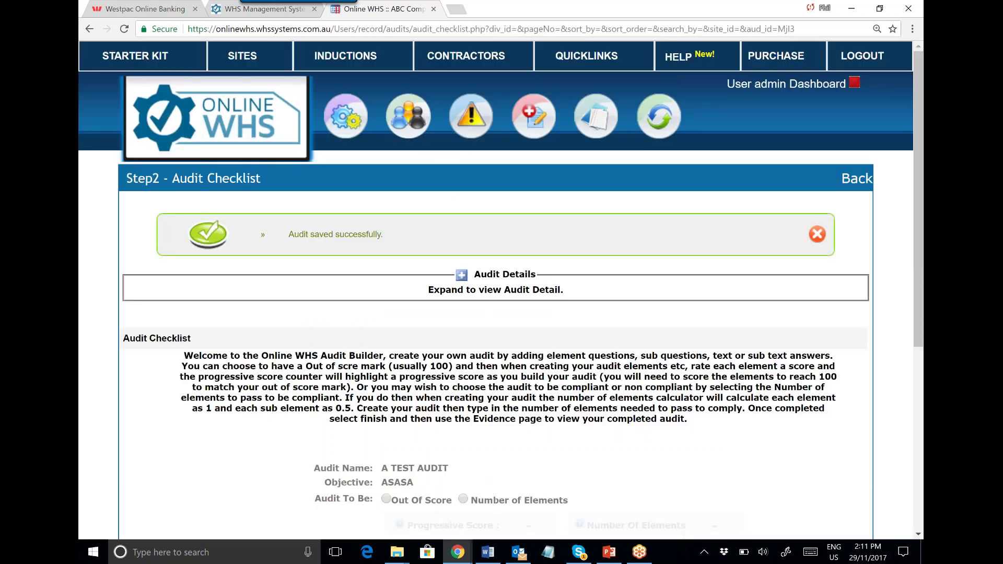
Set the audit to be judged by Number of Elements, with 2 elements needed to comply
drag(921, 171, 922, 387)
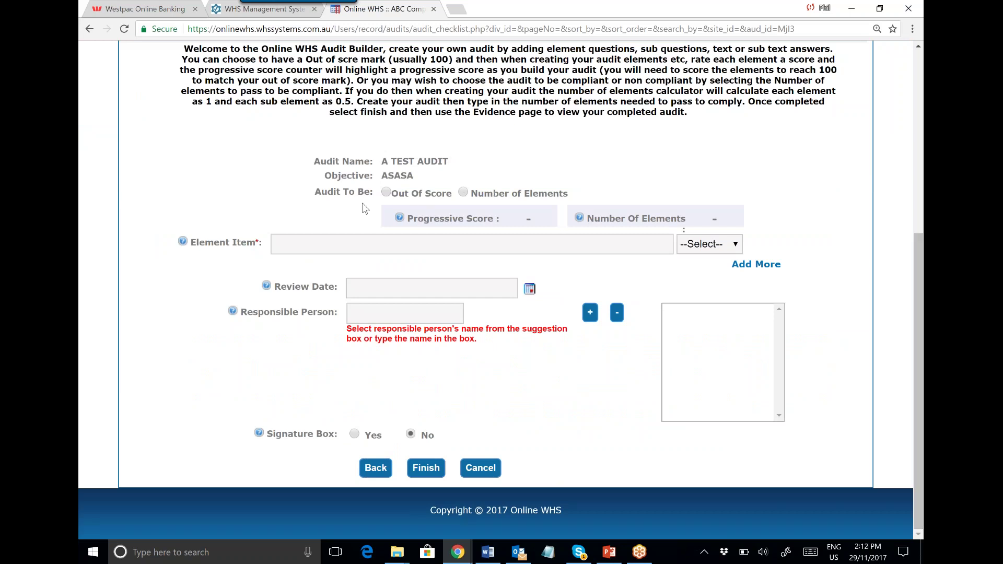
click(386, 193)
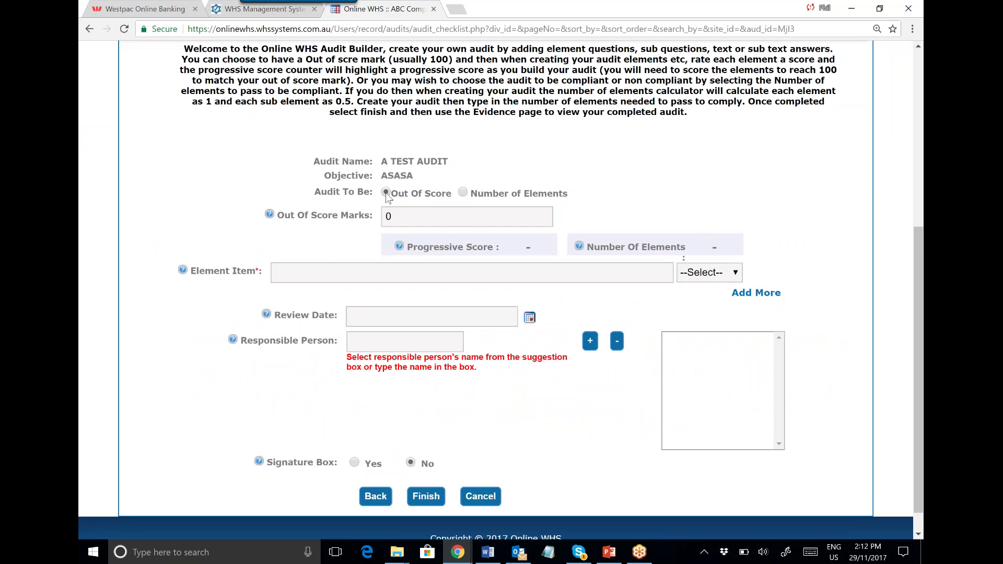
key(Tab)
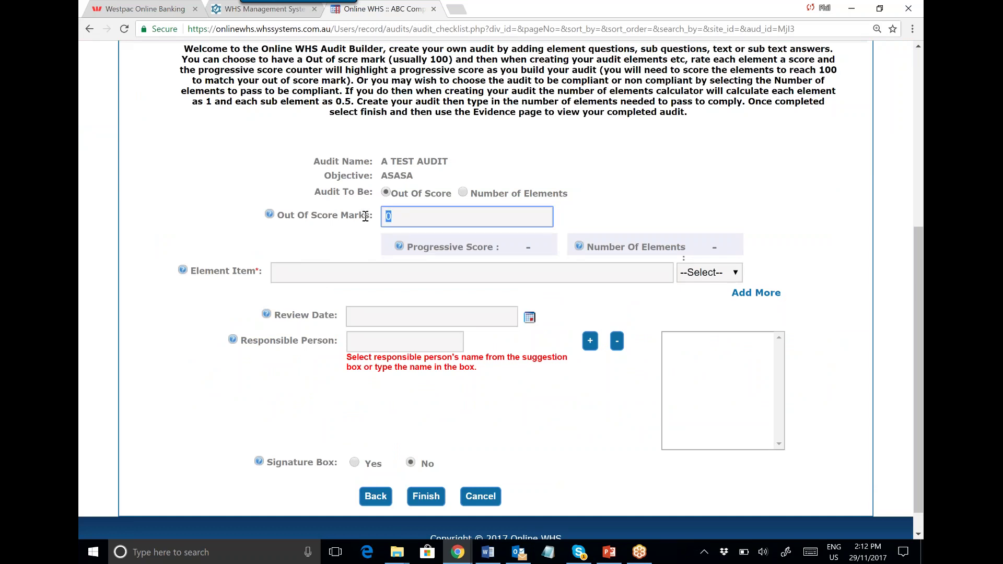
click(463, 193)
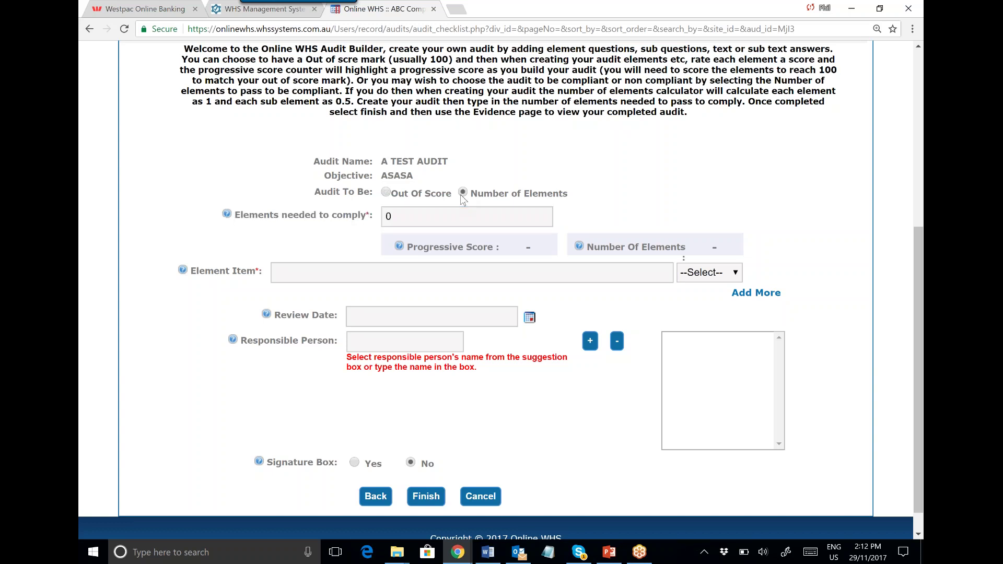
key(Tab)
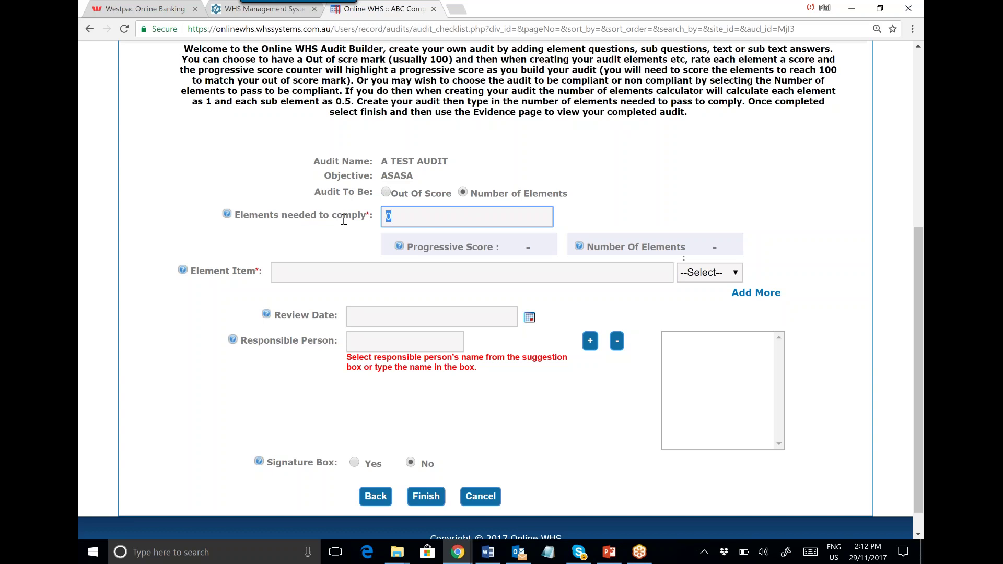
text(5)
drag(404, 221, 365, 217)
text(2)
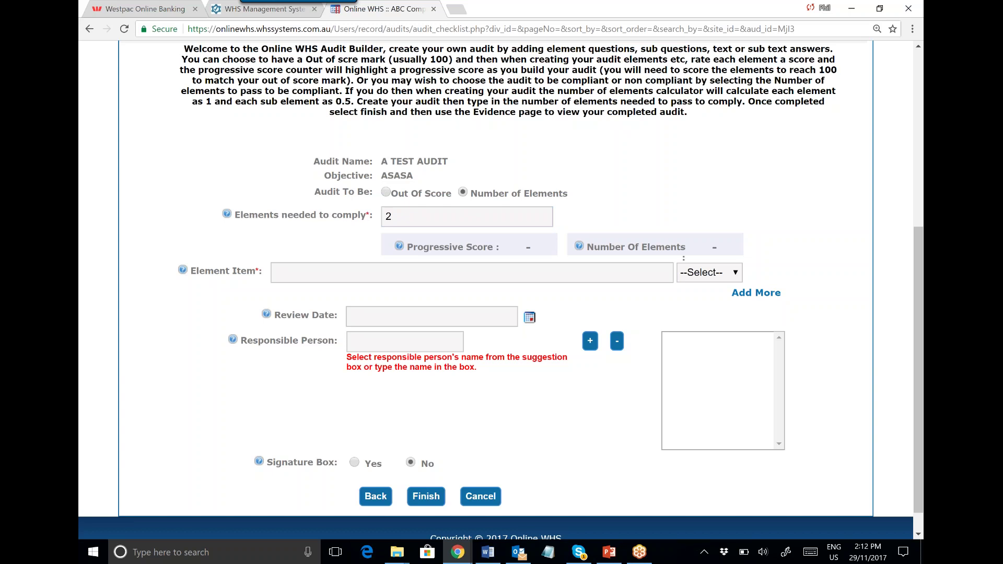
Enter "AAAA" as a Heading element and add "AAA AAA" as a Sub Heading element
click(400, 276)
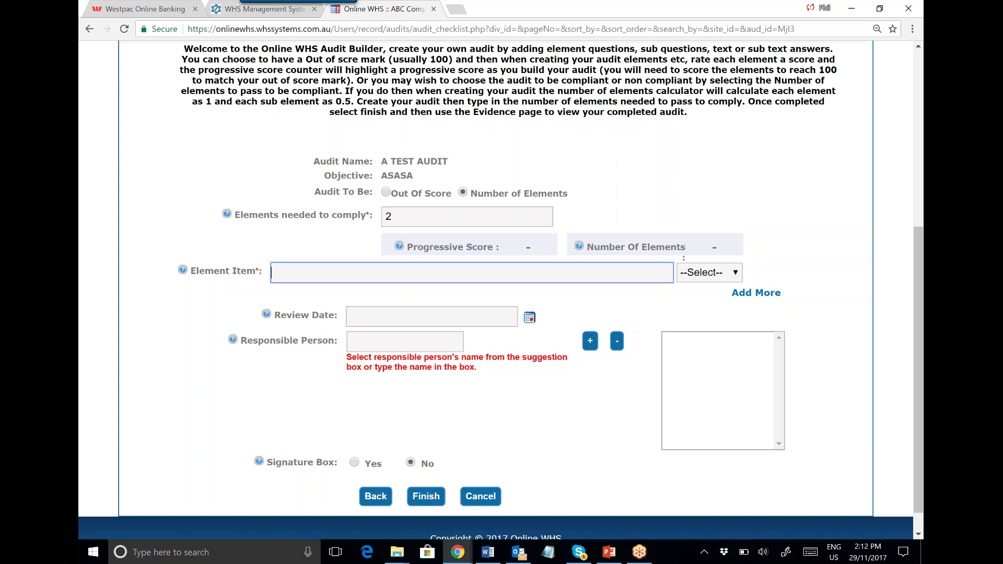
text(AAAA)
click(731, 277)
click(704, 314)
text(A)
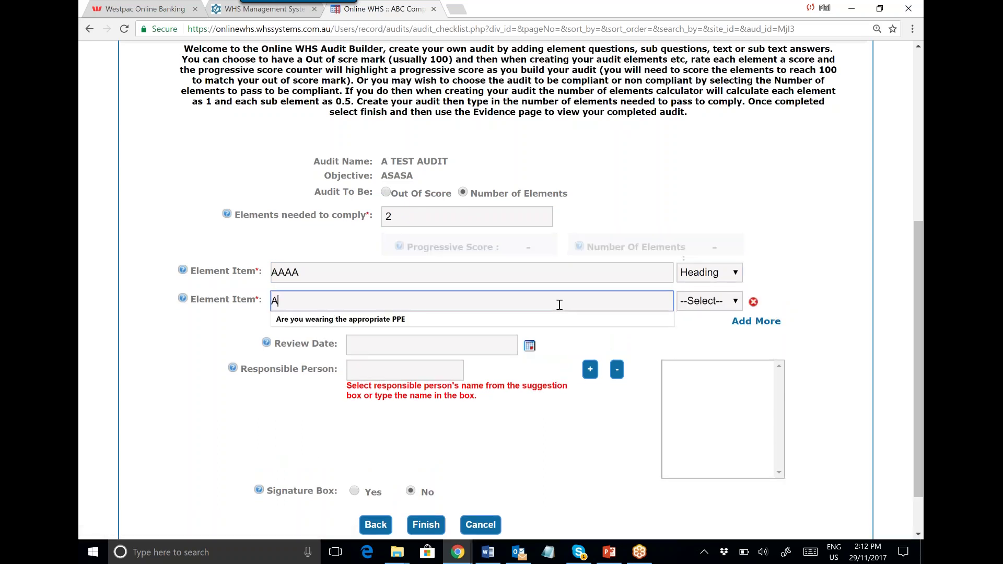
text(AA AAA)
click(713, 302)
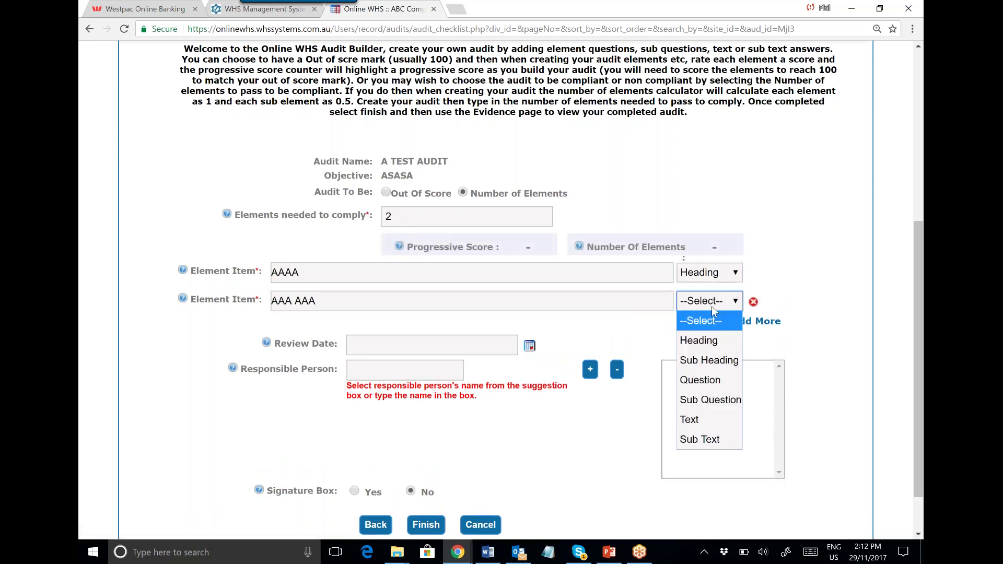
click(706, 361)
Add a Question element "AAA A A" and a Sub Question element "AA A AA" to the audit checklist
click(753, 321)
click(569, 327)
text(AAA A A)
click(709, 329)
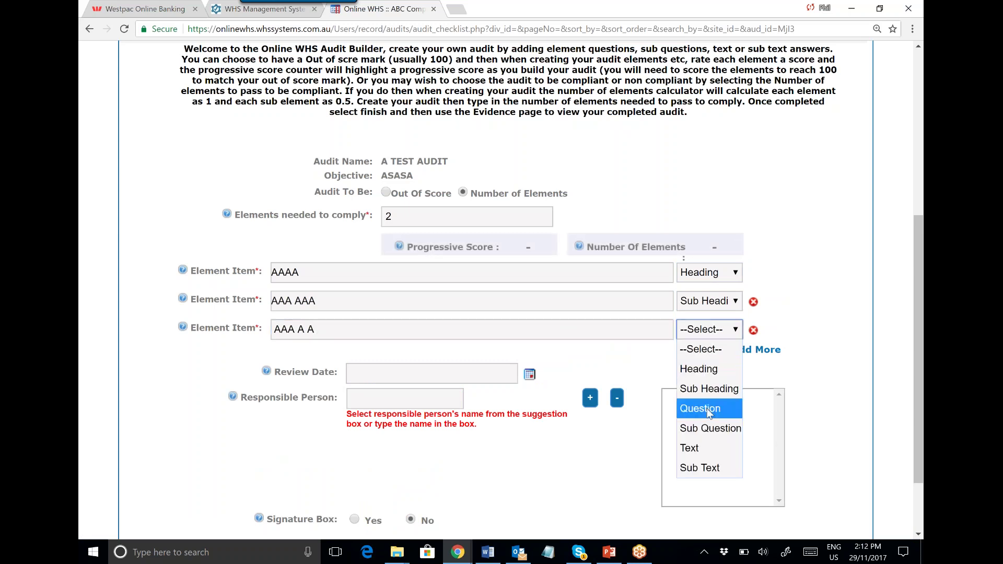
click(711, 406)
click(756, 349)
click(453, 357)
text(AA A AA)
click(709, 358)
click(709, 457)
Add a Text element "SS SSS" and a Sub Text element "DS DDD" to the audit checklist
click(756, 378)
click(605, 386)
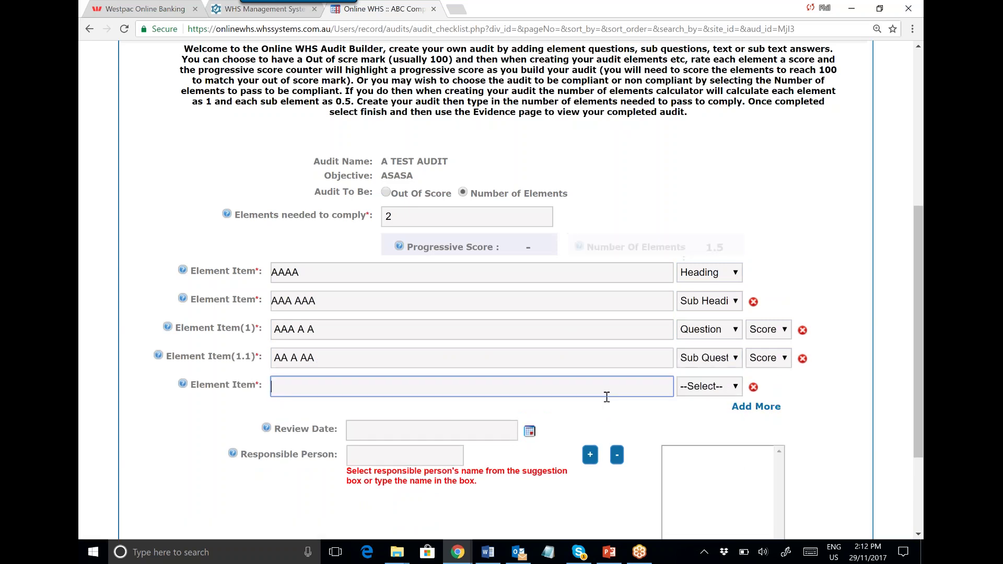
text(SS  SSS)
click(713, 388)
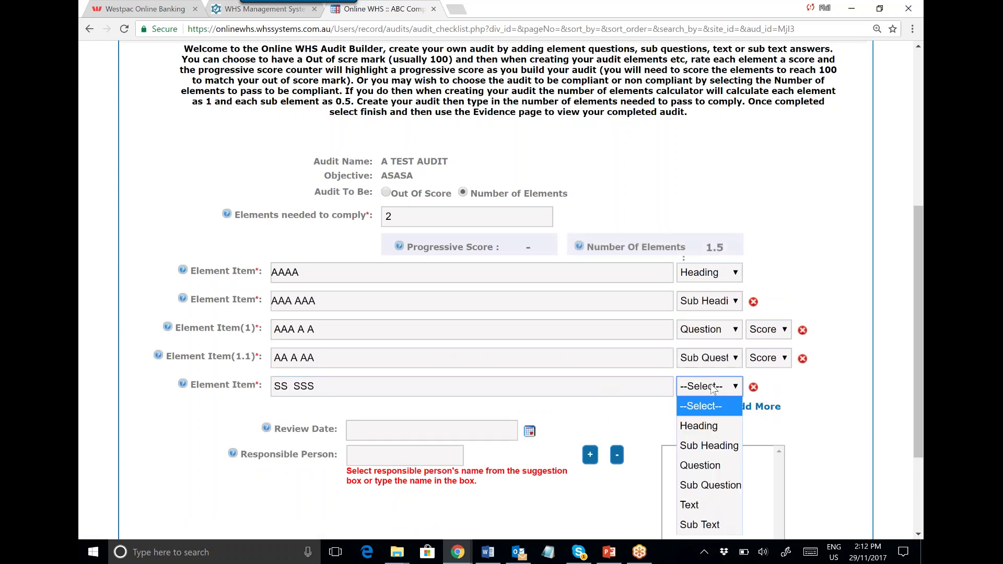
click(702, 504)
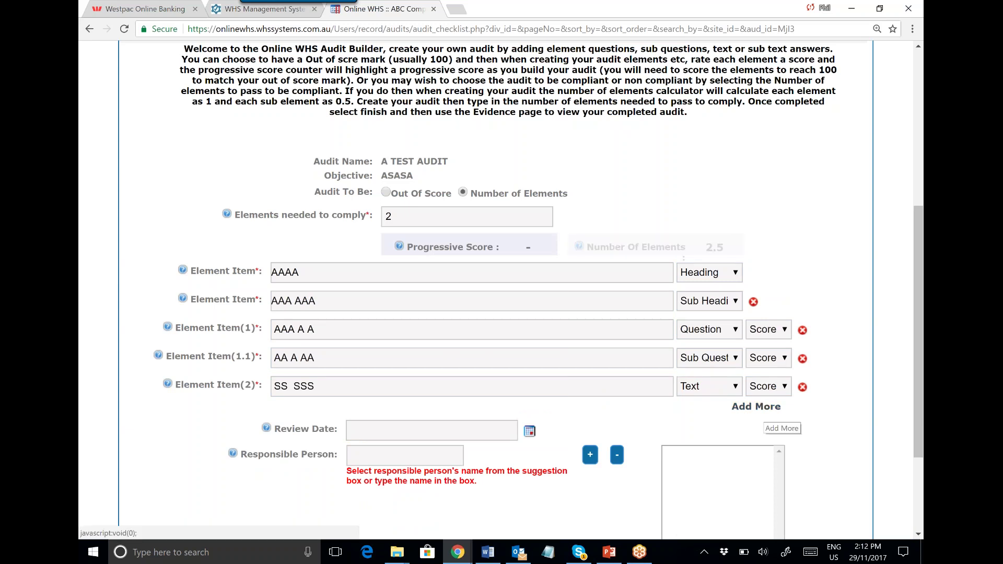
click(757, 407)
click(663, 413)
text(DS DDD)
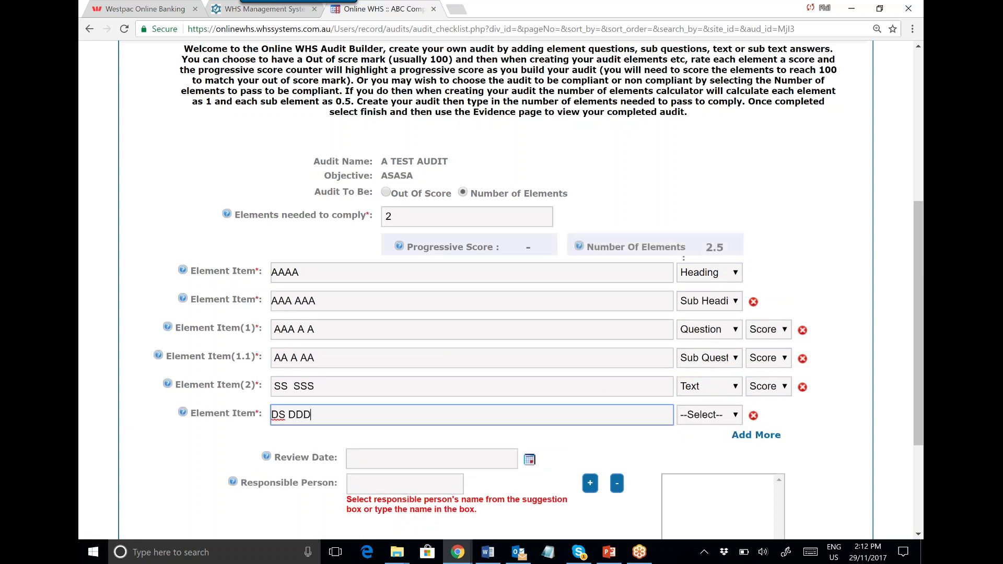
key(Tab)
click(713, 393)
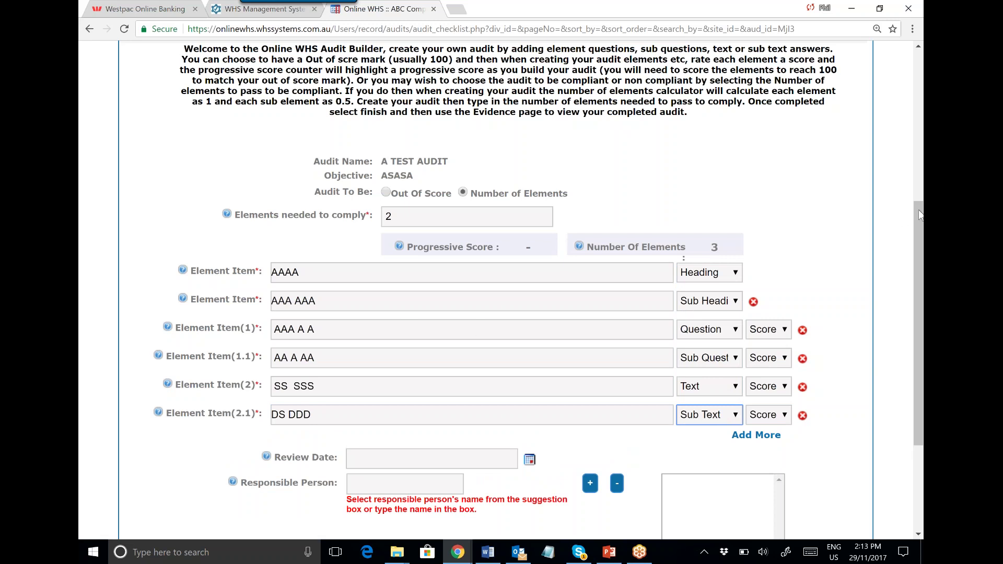
Set the signature box to Yes and finish the audit checklist
scroll(919, 214, down, 3)
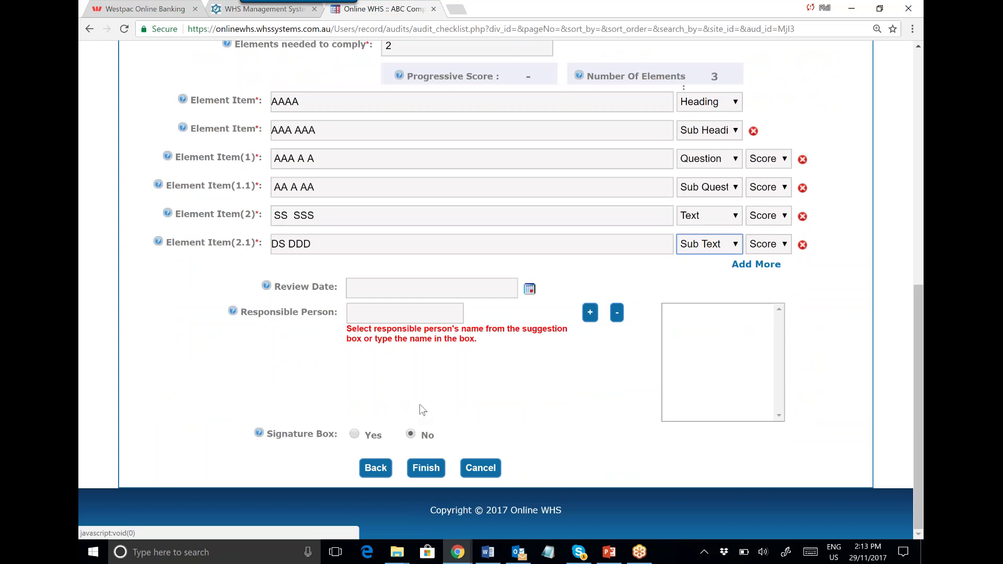
click(355, 434)
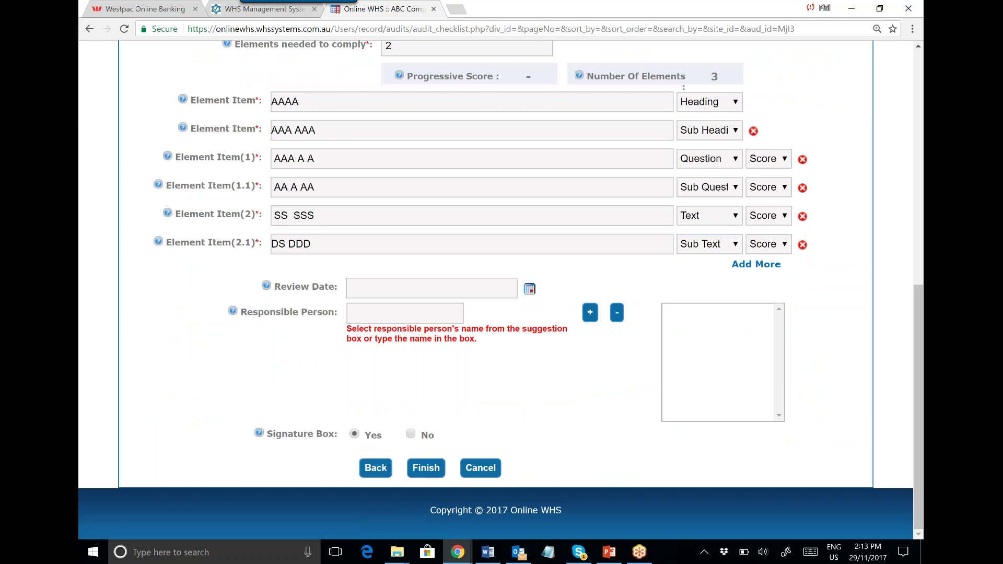
click(426, 467)
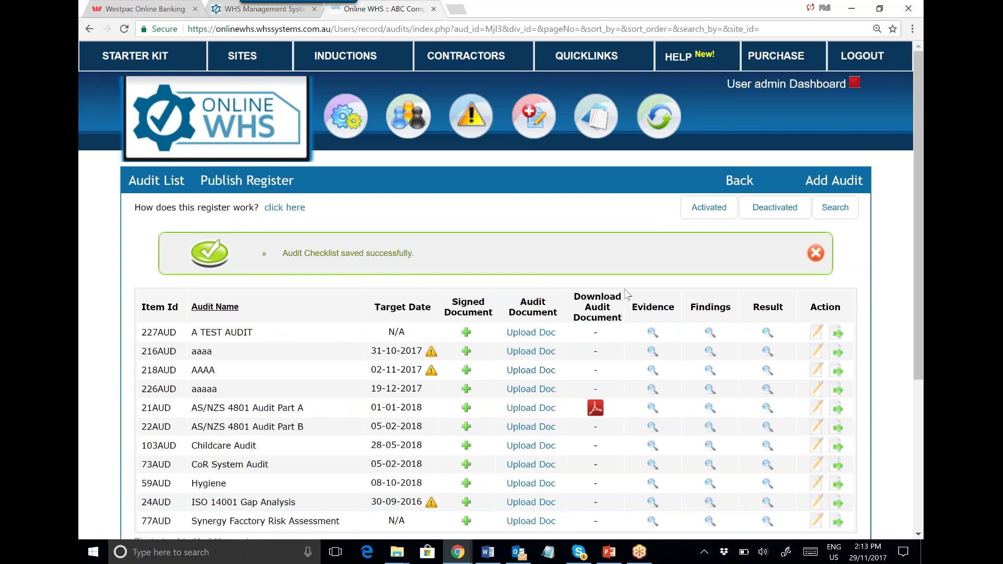
Open the evidence page of A TEST AUDIT, answer Yes for Element 1 and enter "ASDFASADADE W QW EQWEWEQWEQWEQWEQ" as its evidence
click(652, 335)
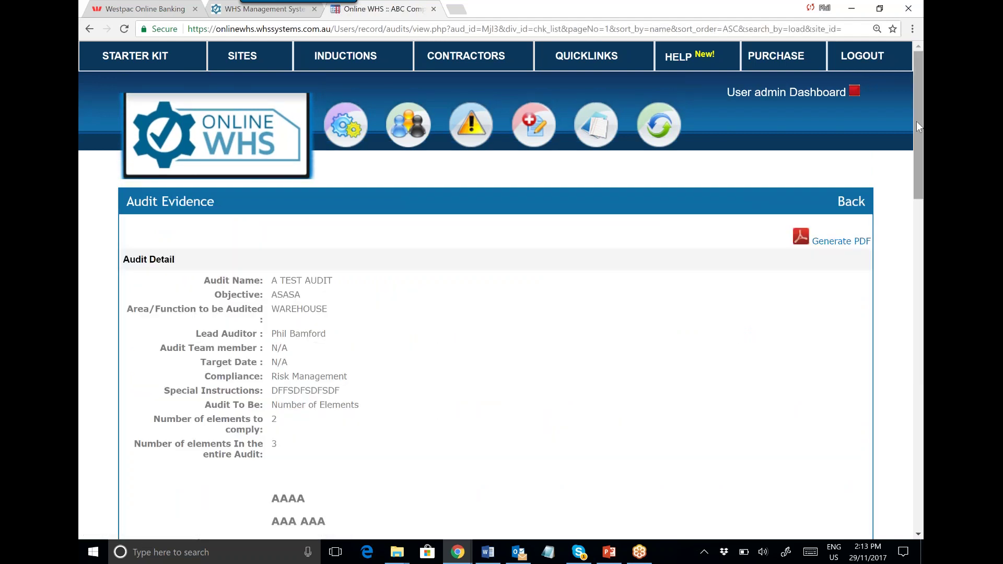
scroll(919, 127, down, 7)
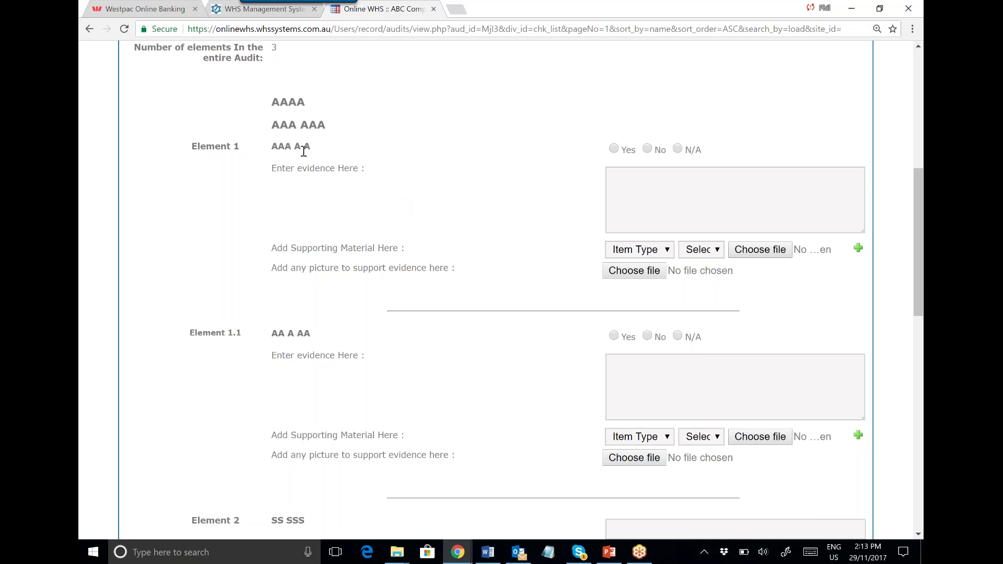
click(614, 149)
click(608, 175)
text(ASDFA)
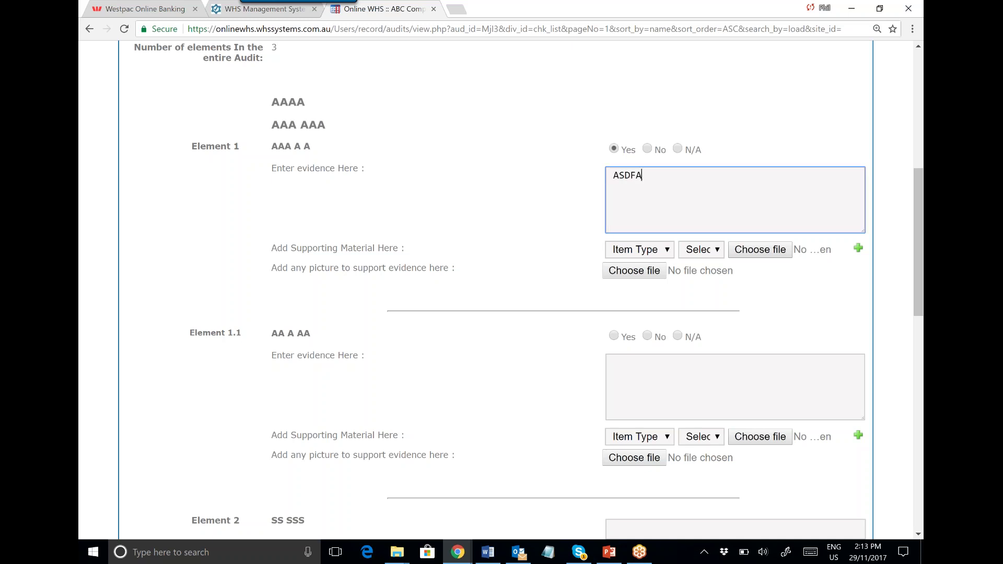
text(SADADE W QW EQWEWEQWEQWEQWEQ)
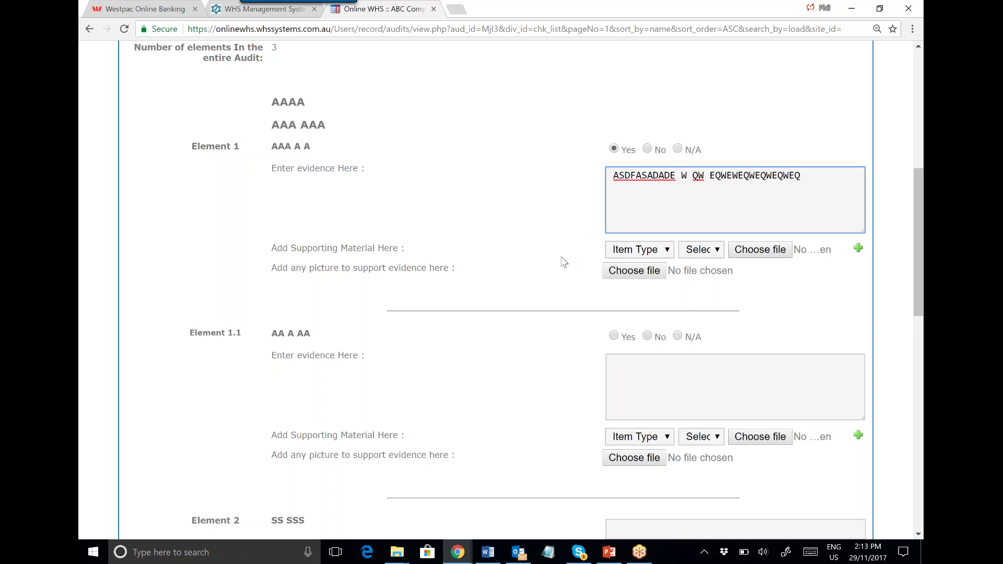
Choose the Pre Start Checklist as the first supporting material for Element 1
click(668, 252)
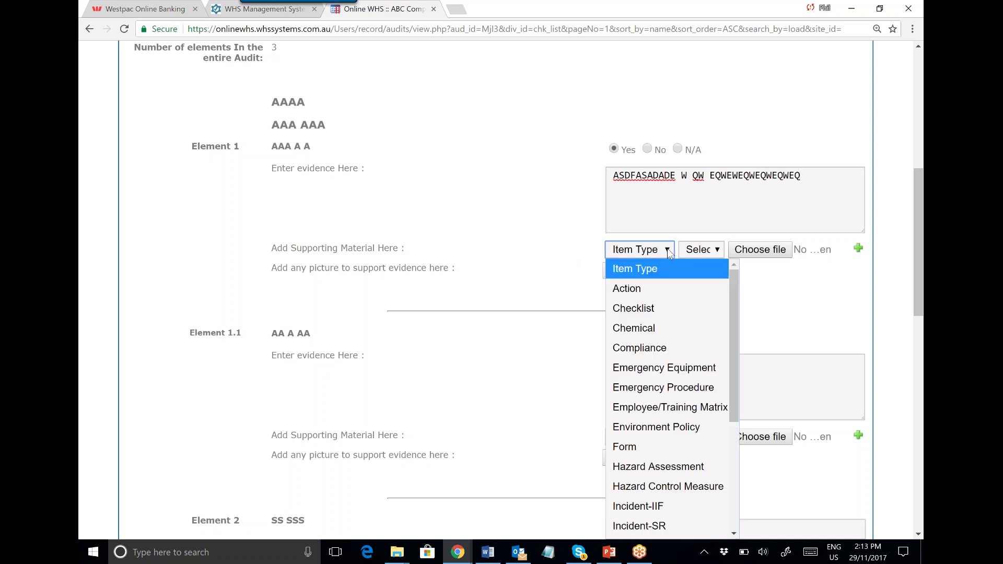
click(650, 308)
click(716, 252)
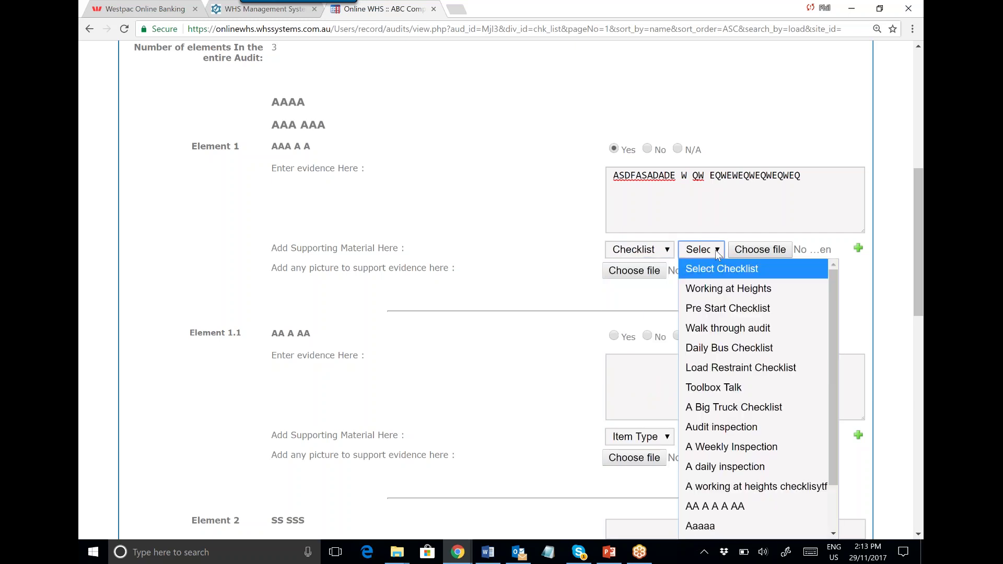
click(730, 308)
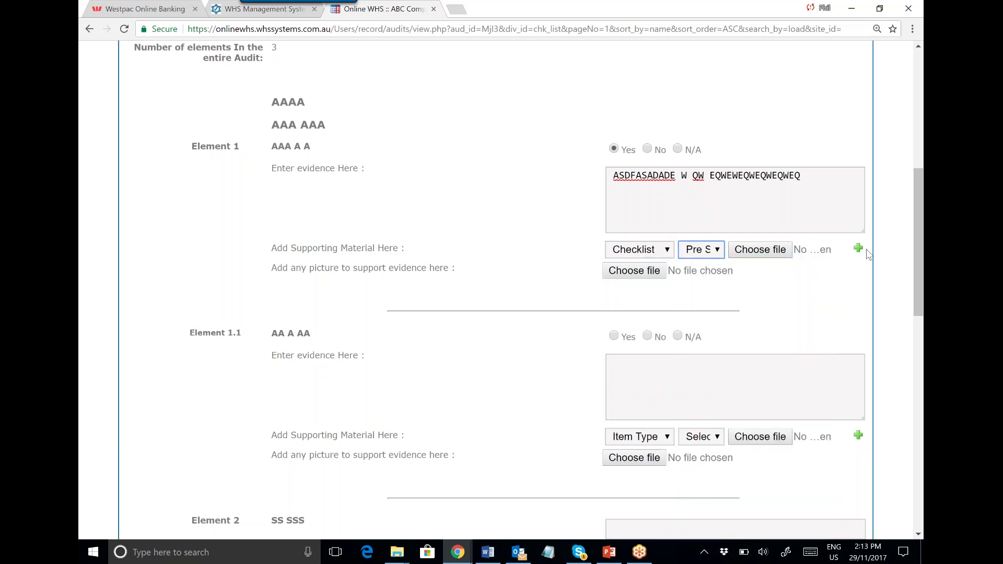
Add a second supporting material to Element 1: item type Induction with the Employee Induction
click(858, 250)
click(640, 272)
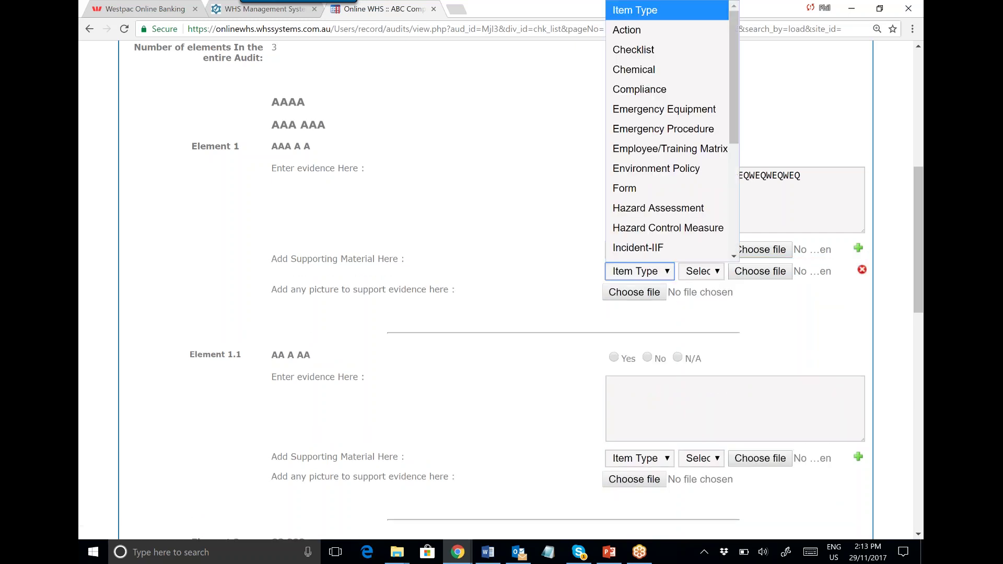
scroll(666, 214, down, 1)
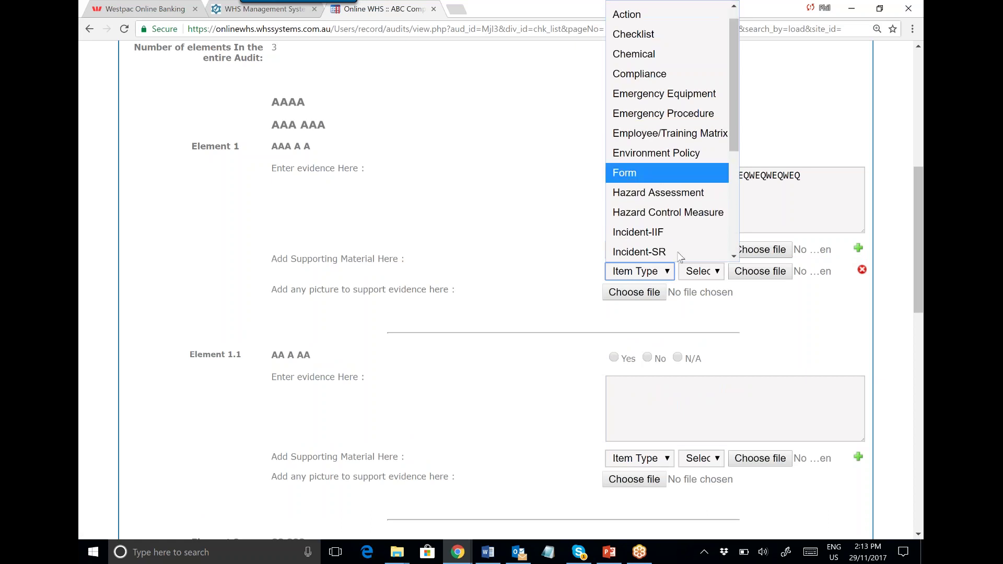
scroll(694, 182, down, 3)
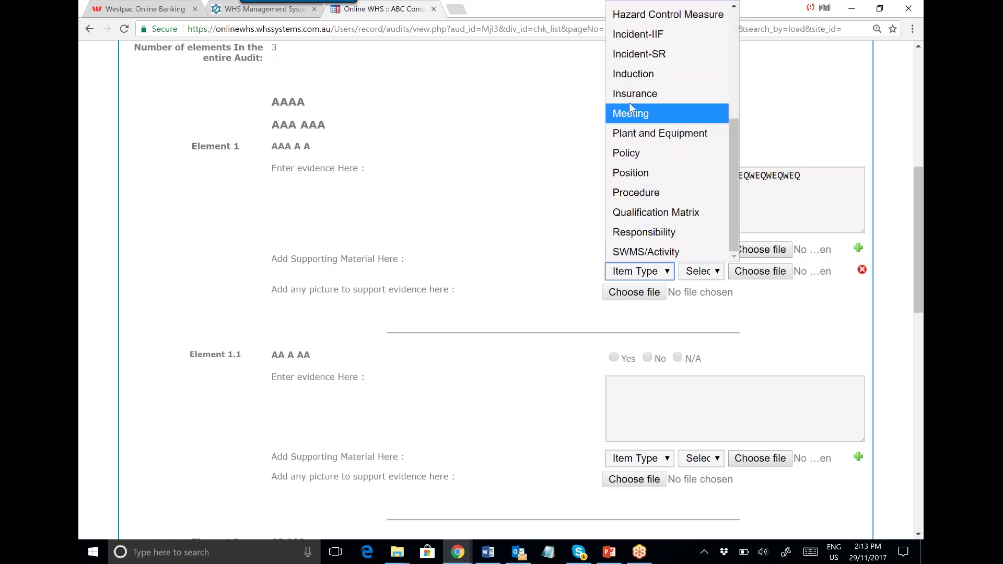
click(632, 72)
click(703, 271)
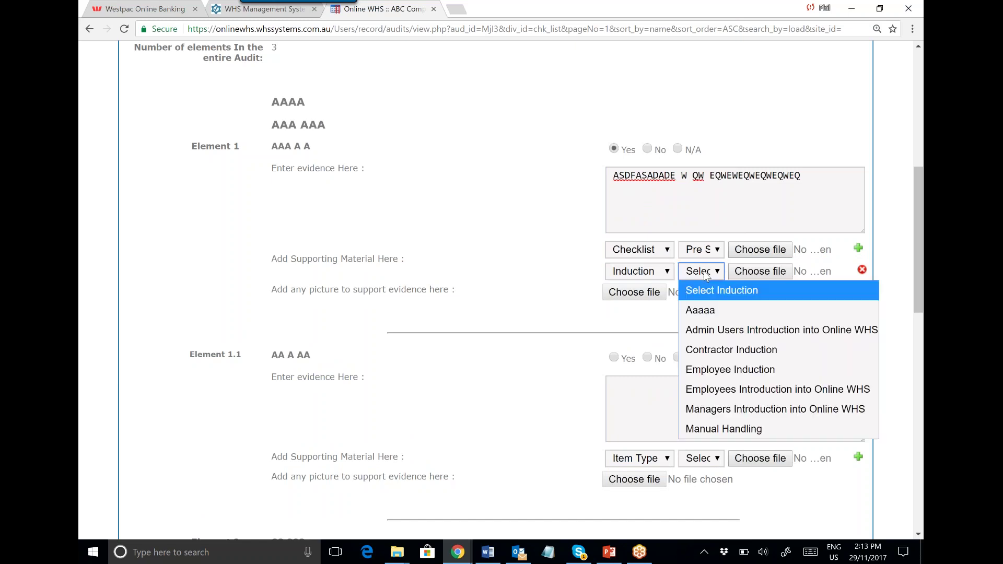
click(722, 370)
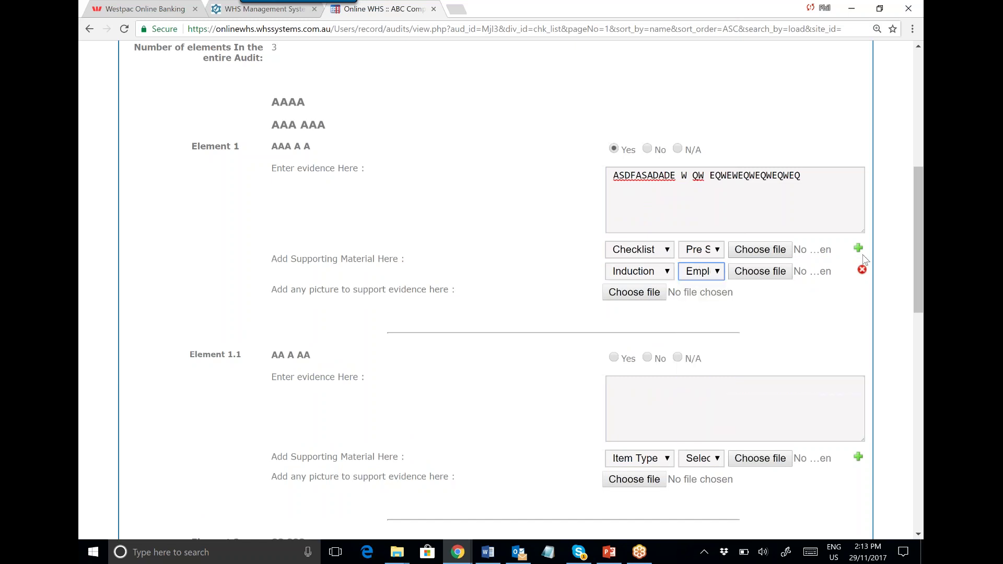
Add a third supporting material to Element 1: item type Policy with the Vehicle Policy
click(858, 250)
click(656, 296)
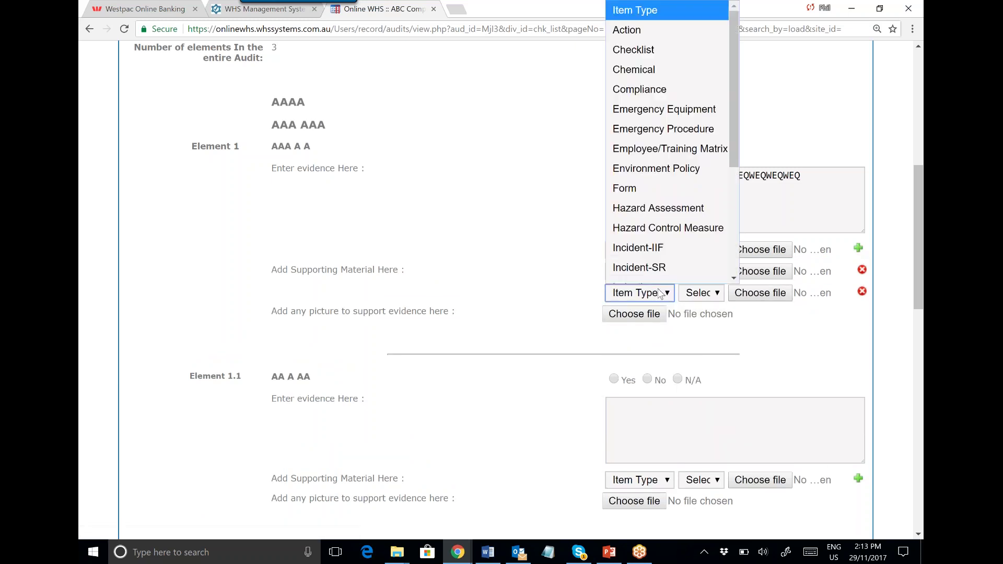
scroll(650, 214, down, 1)
scroll(653, 214, down, 3)
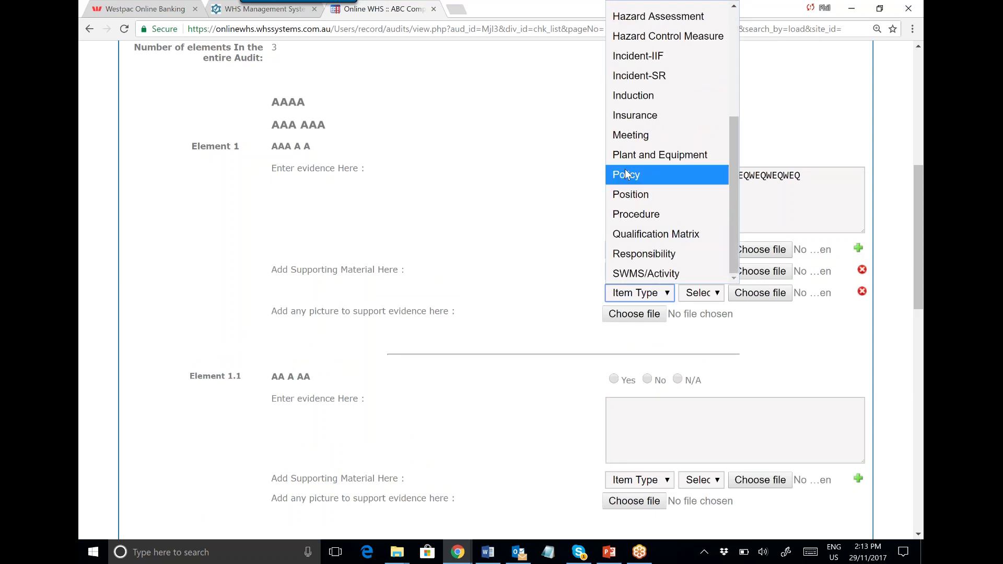
click(627, 172)
click(717, 293)
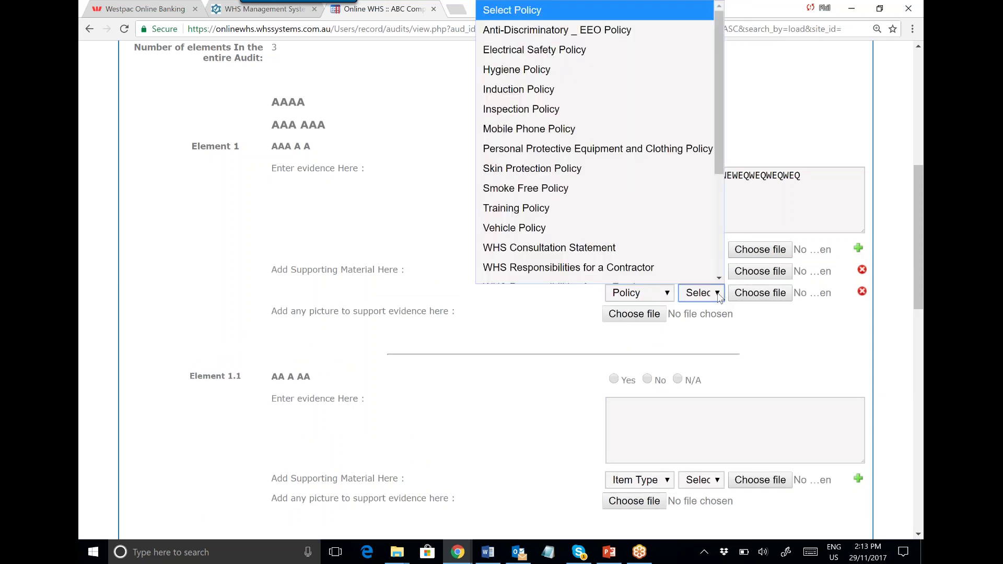
scroll(514, 184, down, 1)
click(514, 215)
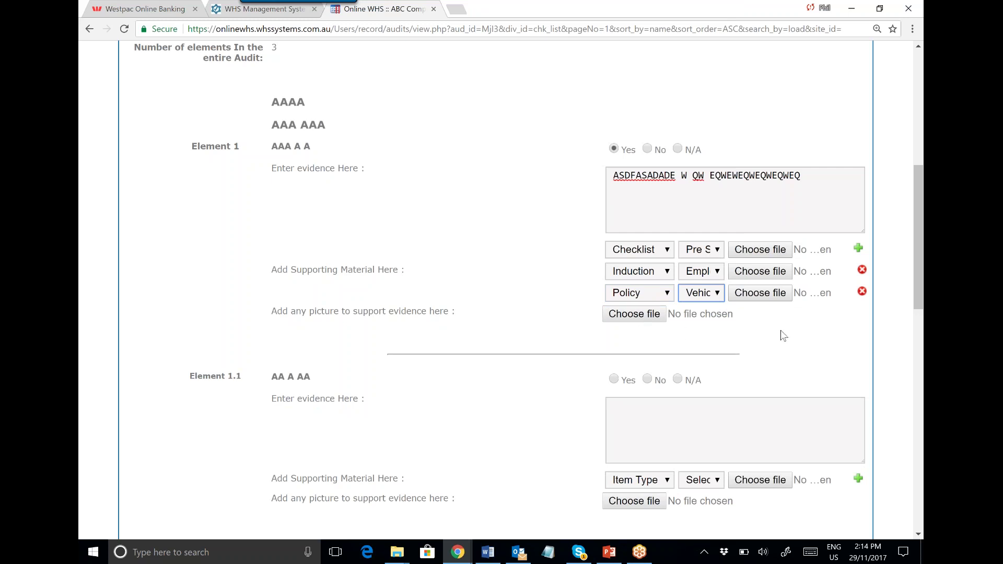
scroll(783, 336, down, 3)
scroll(772, 313, down, 6)
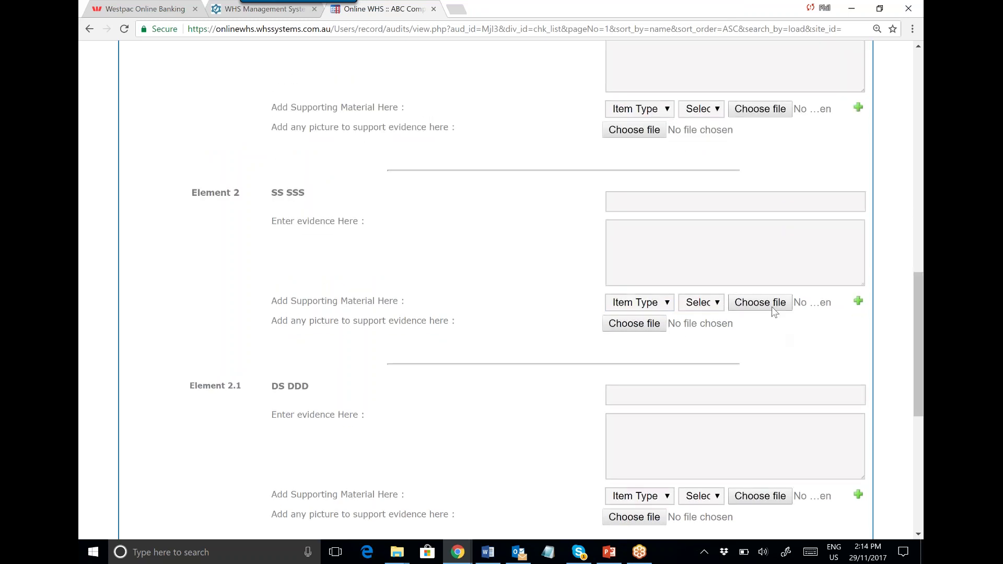
Answer Yes for Element 1.1 and enter "F SFSD" as its evidence
scroll(754, 303, up, 1)
scroll(754, 298, up, 2)
scroll(705, 190, up, 1)
click(614, 70)
click(631, 104)
text(F SFSD)
Add supporting material to Element 1.1: item type Checklist with the Pre Start Checklist
click(657, 173)
click(634, 228)
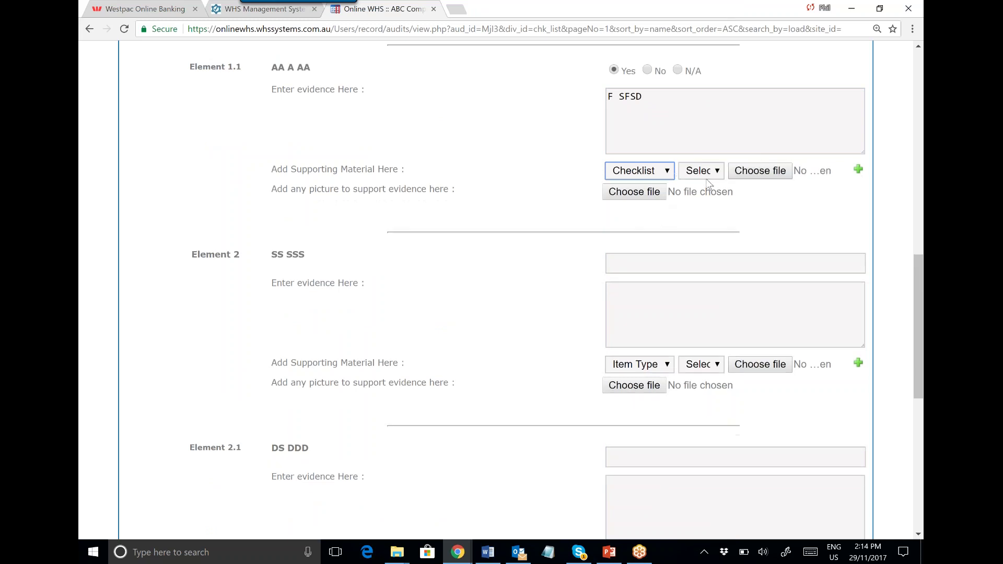
click(714, 171)
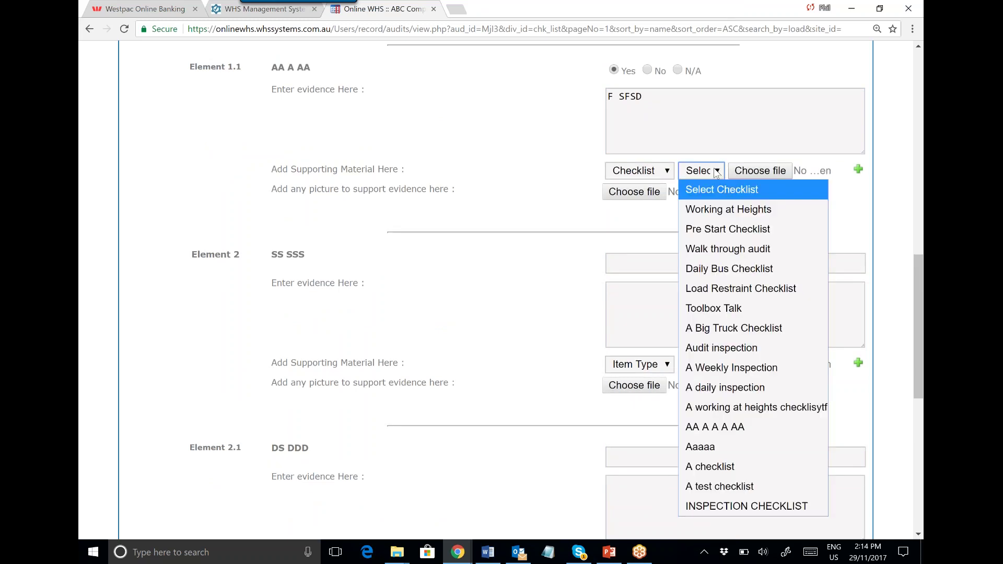
click(704, 230)
Enter "FDFDSFSDF" as the answer and "DFSDFSDF" as the evidence for Element 2
scroll(668, 268, down, 2)
scroll(669, 268, down, 1)
click(633, 73)
text(FDFDSFSDF)
middle_click(697, 142)
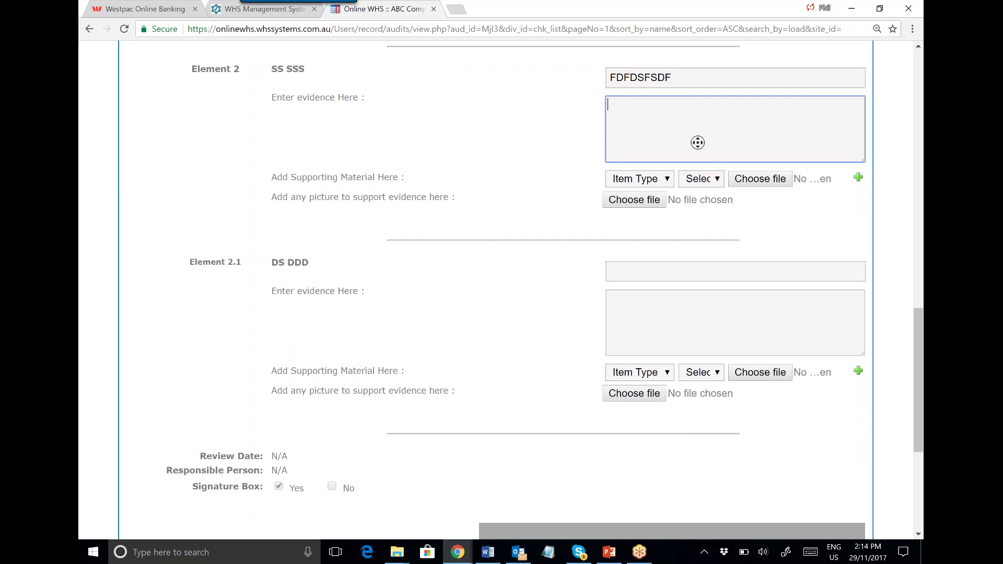
scroll(698, 143, down, 1)
drag(921, 335, 769, 142)
text(DFSDFSDF)
Add supporting material to Element 2: item type Chemical with Antibacterial Hand Gel
click(659, 146)
click(642, 222)
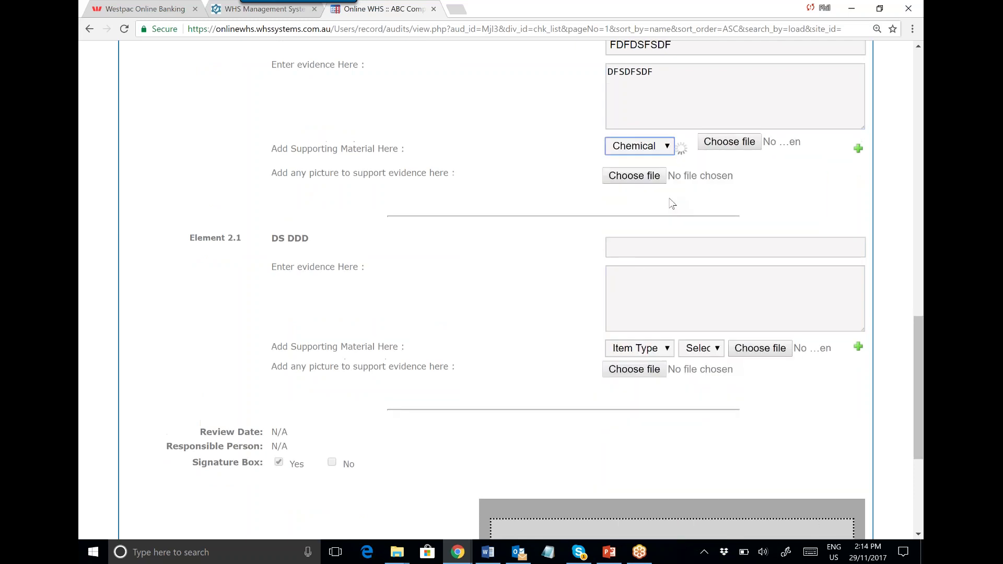
click(701, 145)
click(729, 204)
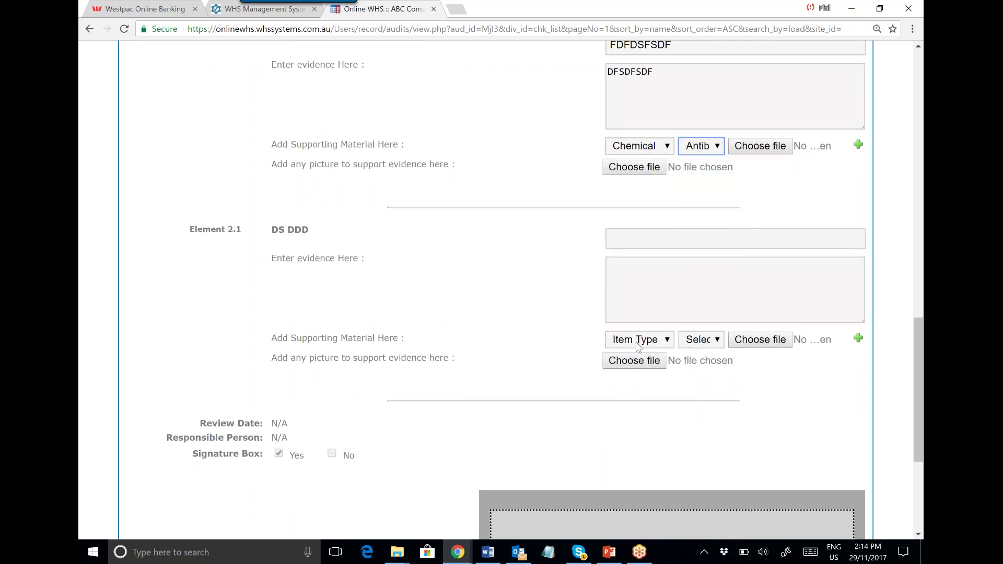
Enter "FDFDF" as the answer and "FSDFSDF" as the evidence for Element 2.1
click(635, 238)
text(FDFDF)
click(620, 287)
text(FSDFSDF)
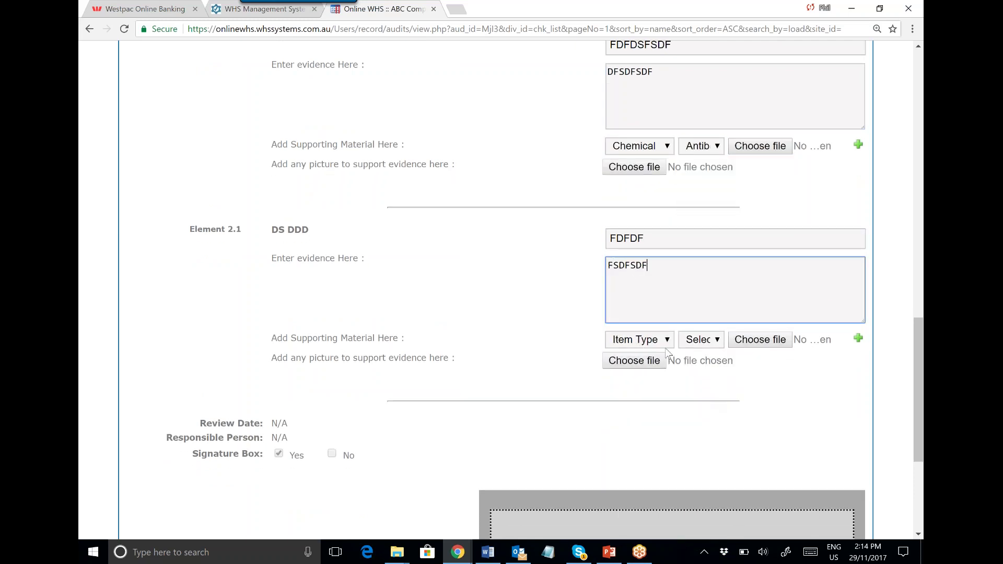
Add supporting material to Element 2.1: item type Insurance with Workers Compensation
click(665, 343)
click(695, 298)
click(721, 341)
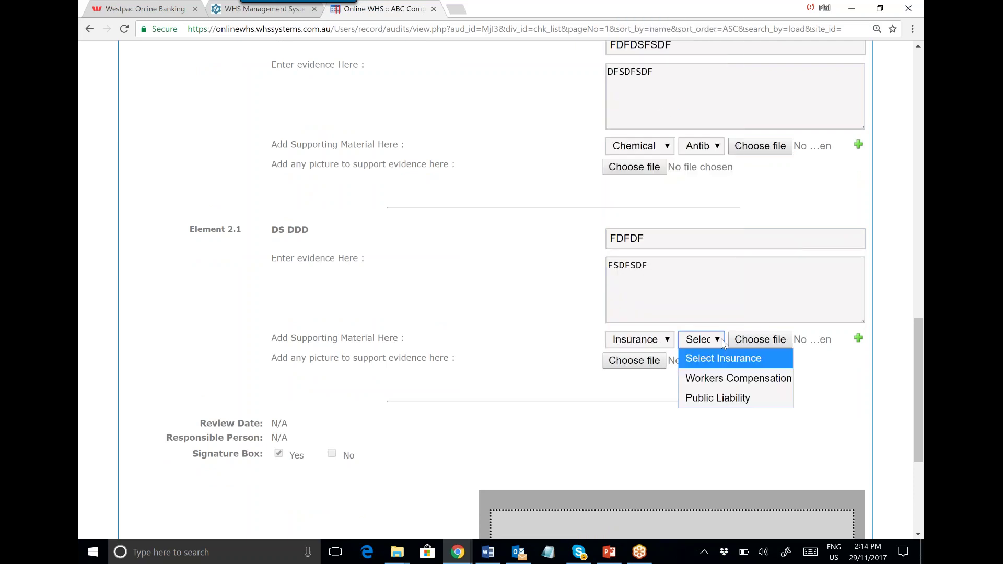
click(712, 377)
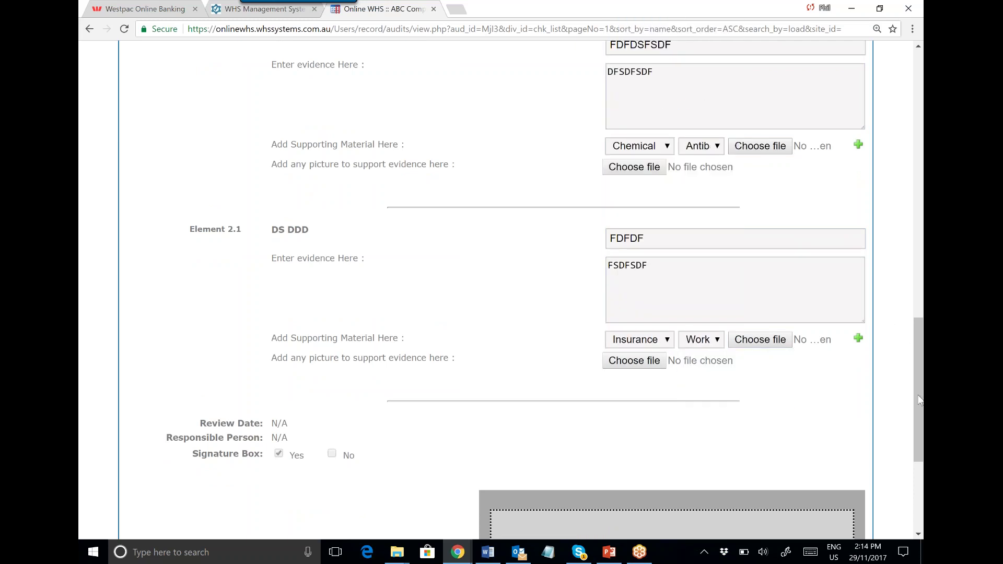
Sign in the signature box of the audit evidence and save the audit
drag(920, 367, 906, 465)
mouse_move(608, 293)
mouse_down()
mouse_move(726, 339)
mouse_move(767, 314)
mouse_up()
click(597, 398)
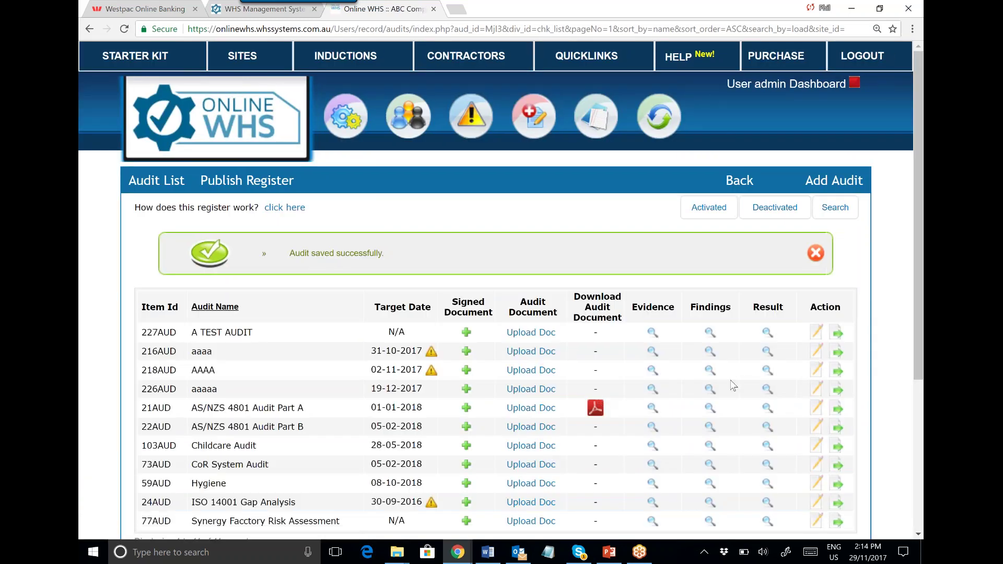
Reopen the evidence page of A TEST AUDIT and review the saved answers and supporting material
click(652, 334)
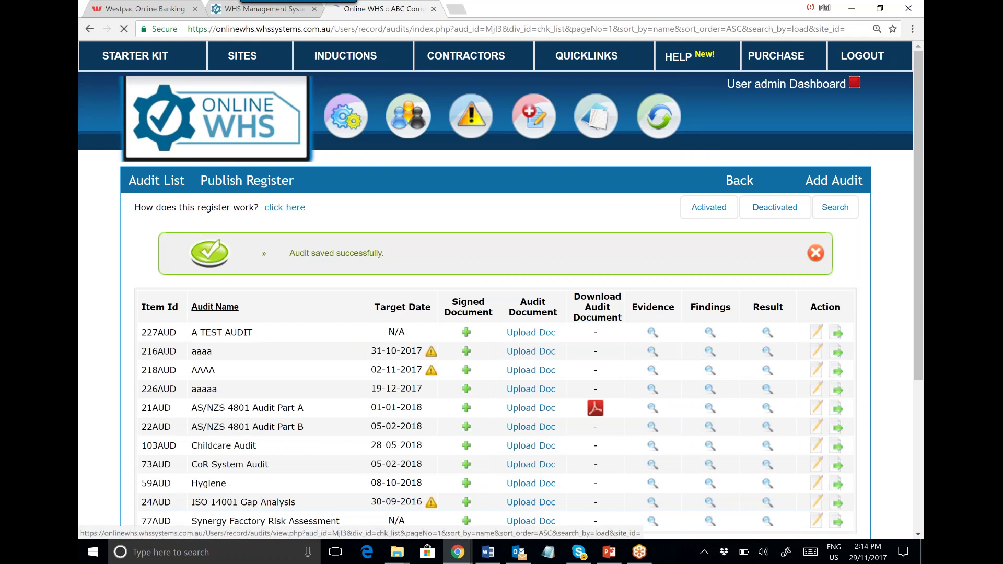
drag(917, 130, 897, 218)
scroll(897, 219, down, 1)
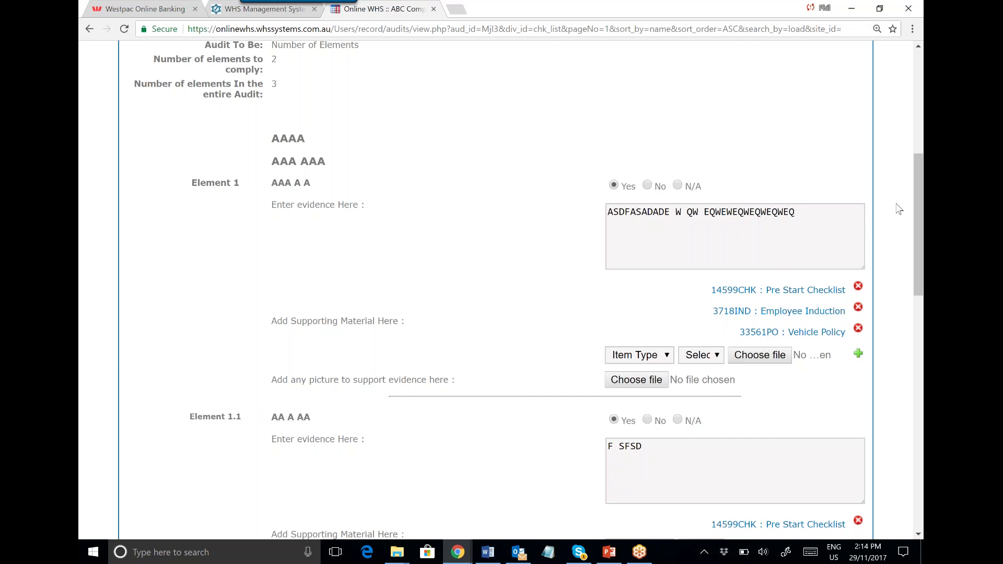
drag(917, 201, 898, 74)
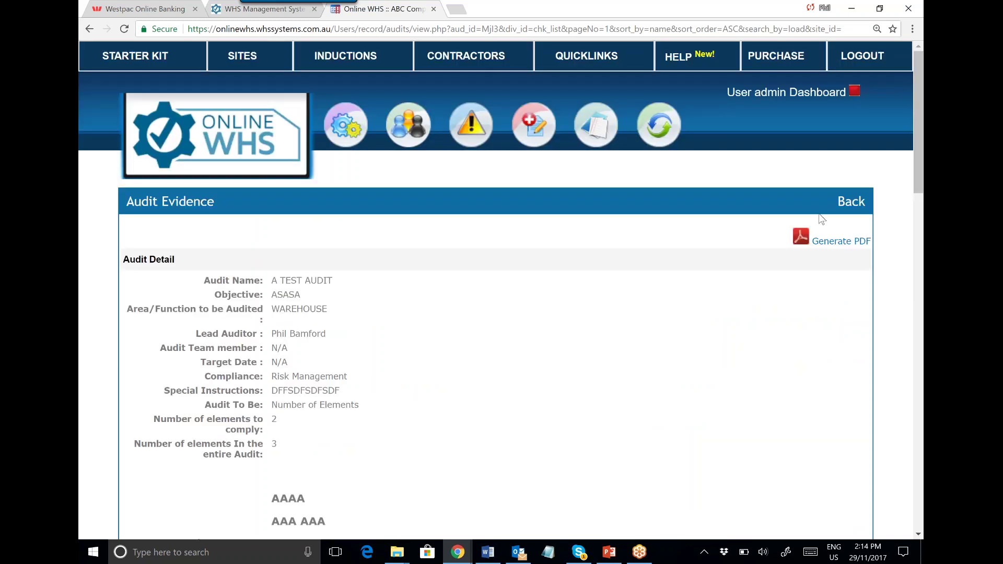
Return to the audit list and open the findings page of A TEST AUDIT at Element 1
click(850, 202)
click(710, 268)
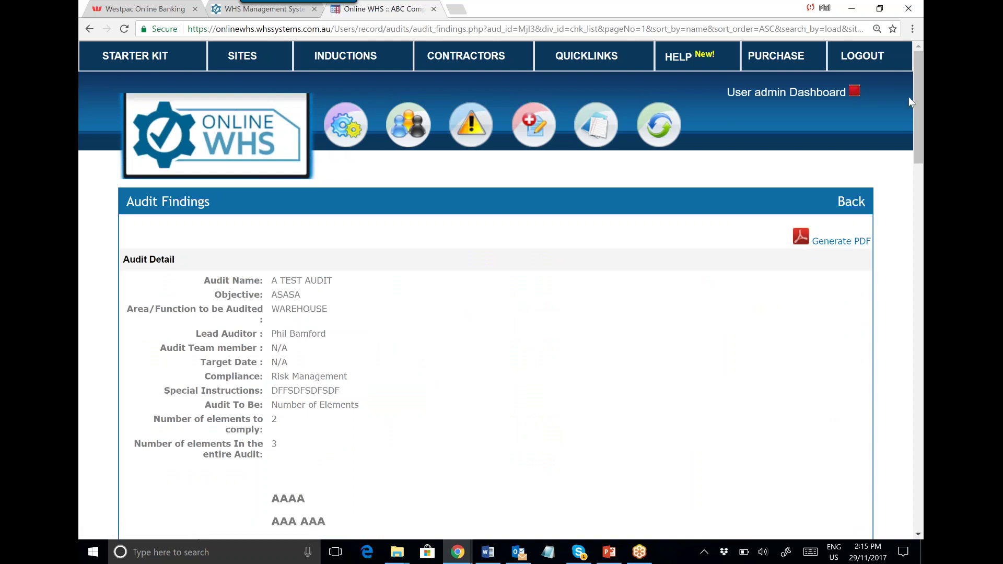
drag(914, 89, 903, 205)
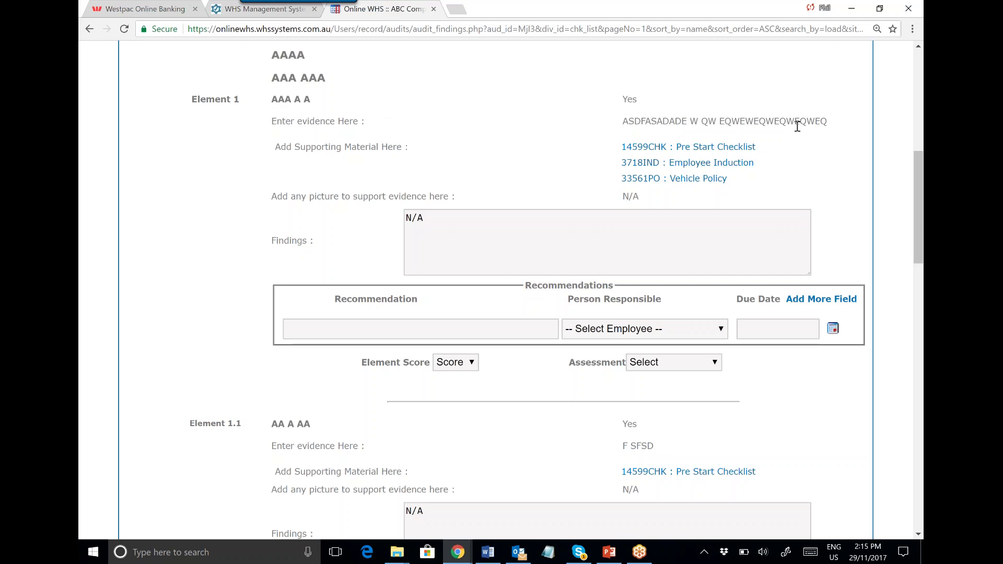
View the Pre Start Checklist and the Vehicle Policy linked as Element 1's supporting material, closing each one after viewing
click(708, 148)
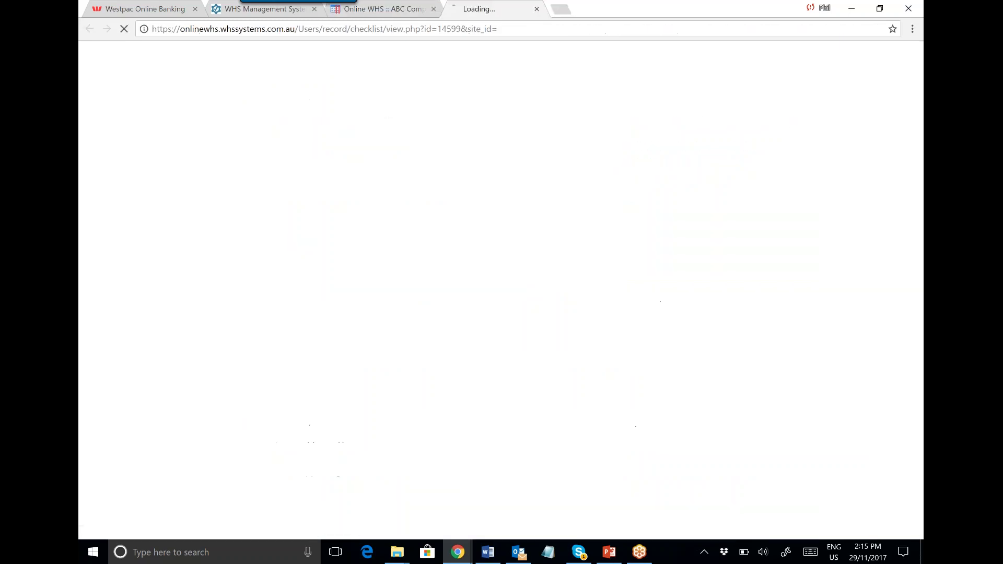
drag(916, 167, 922, 371)
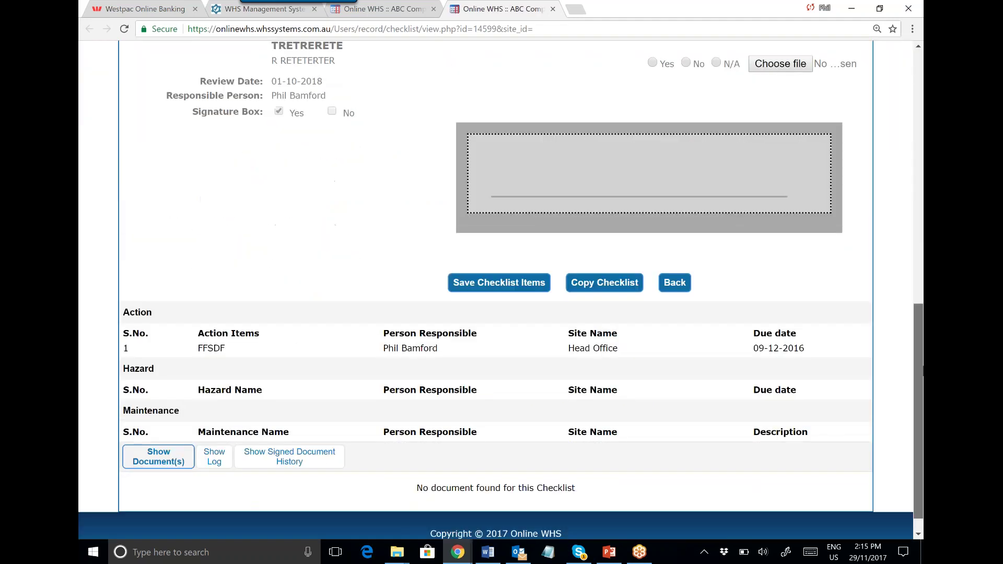
click(552, 9)
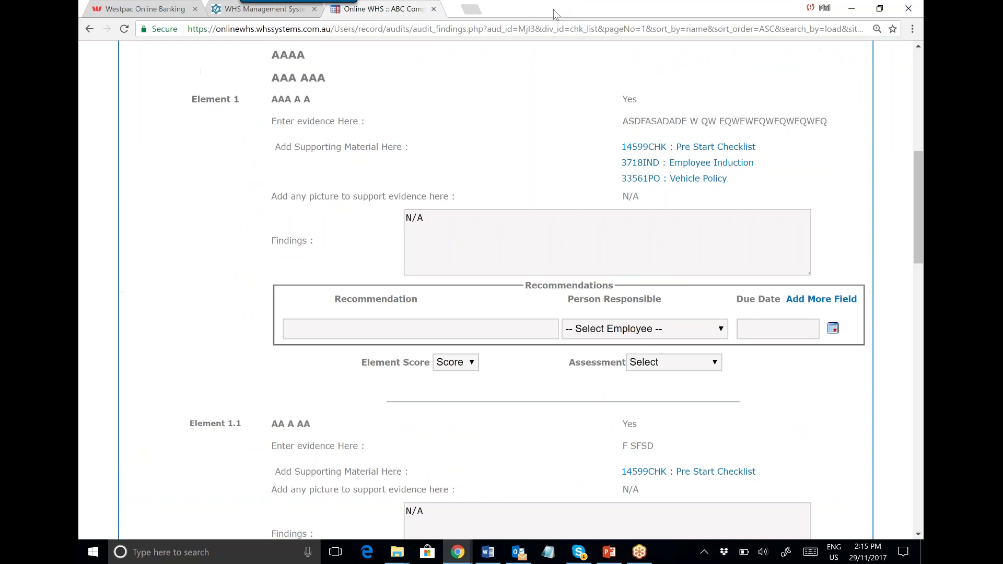
click(700, 178)
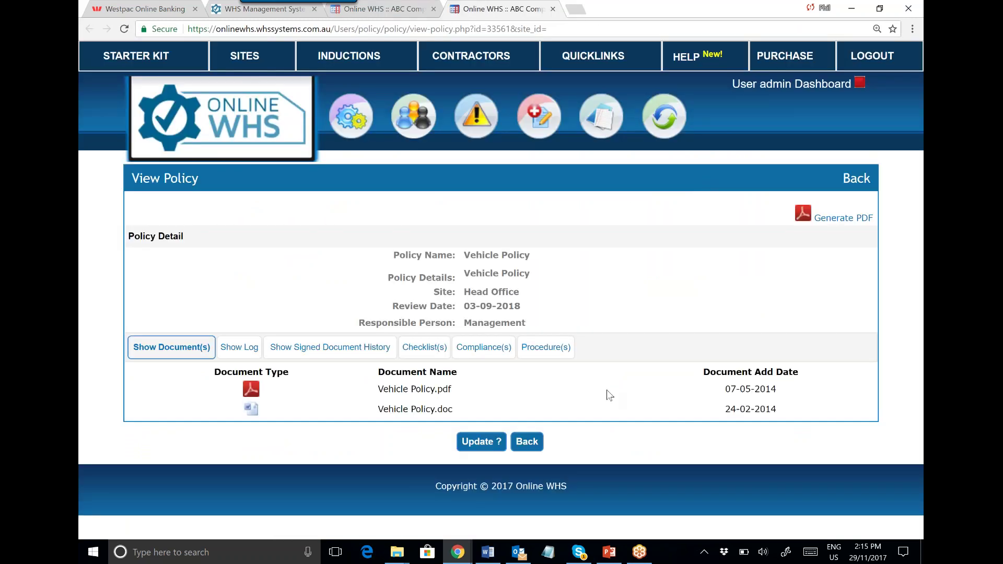
click(552, 9)
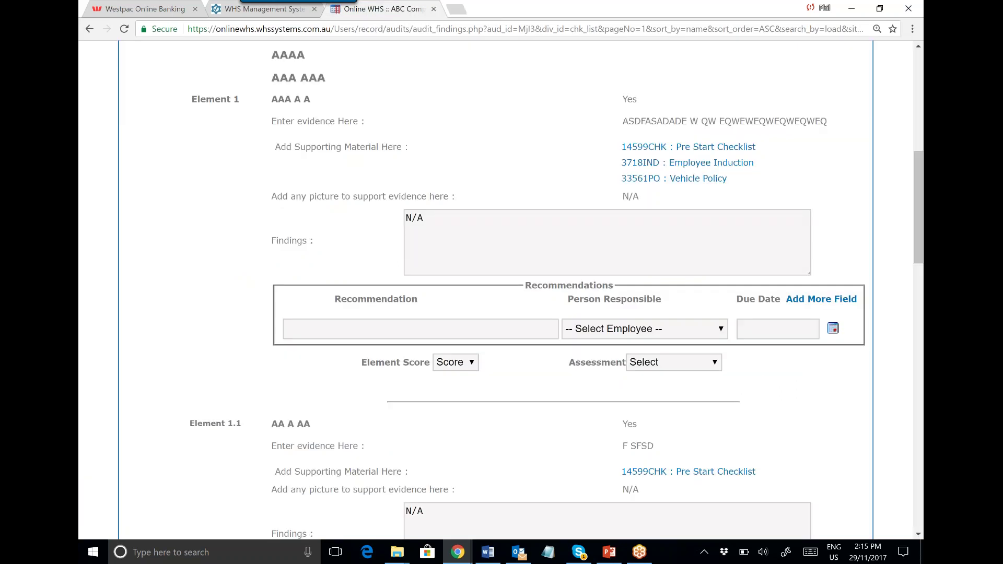
Replace the Element 1 findings with "YUES S AS SDAS DD D AD ADAD DDA DA DAD A"
drag(447, 225, 381, 223)
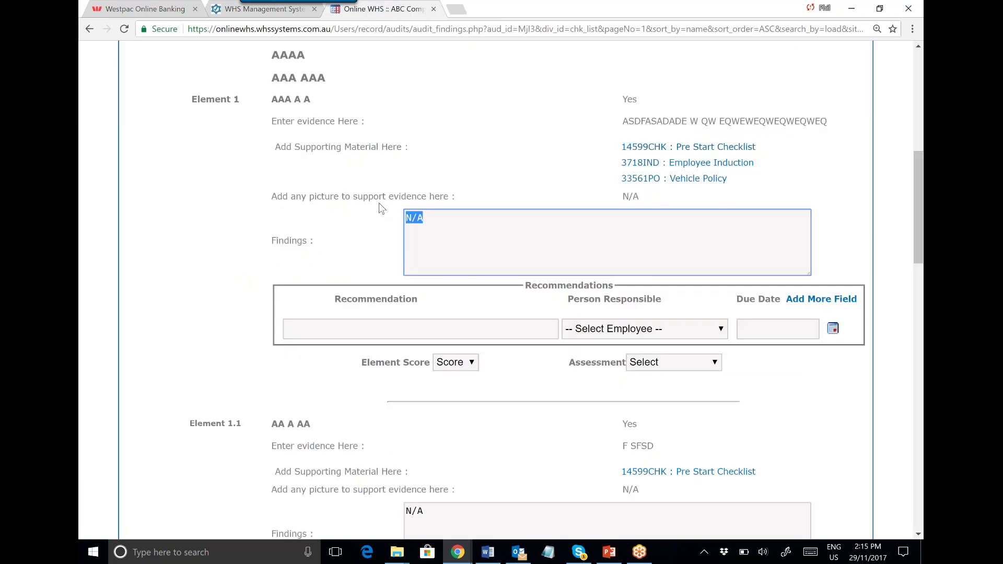
text(YUES S  AS SDAS DD D AD ADAD DDA DA DAD A)
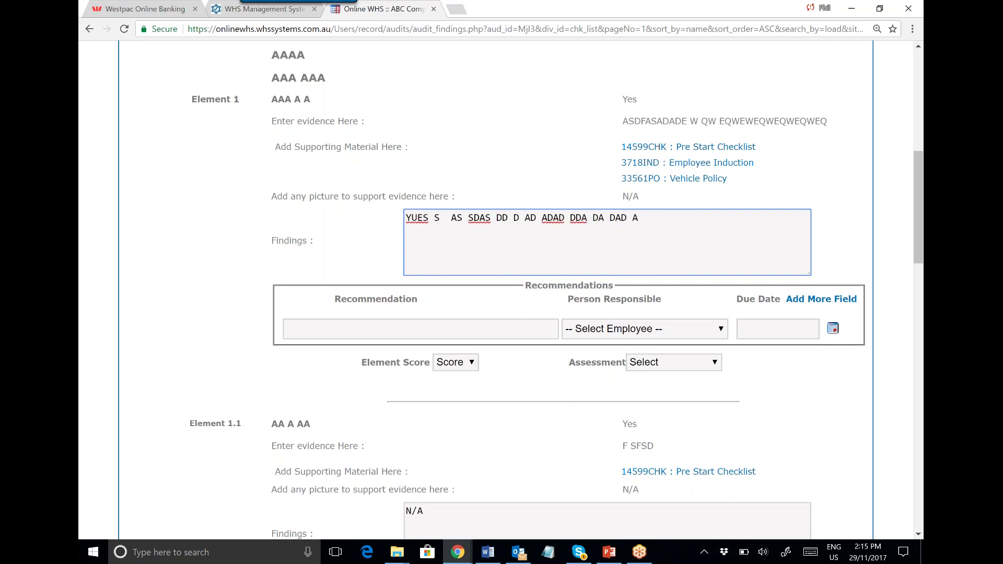
Add two extra recommendation rows to Element 1 and remove both again
click(821, 299)
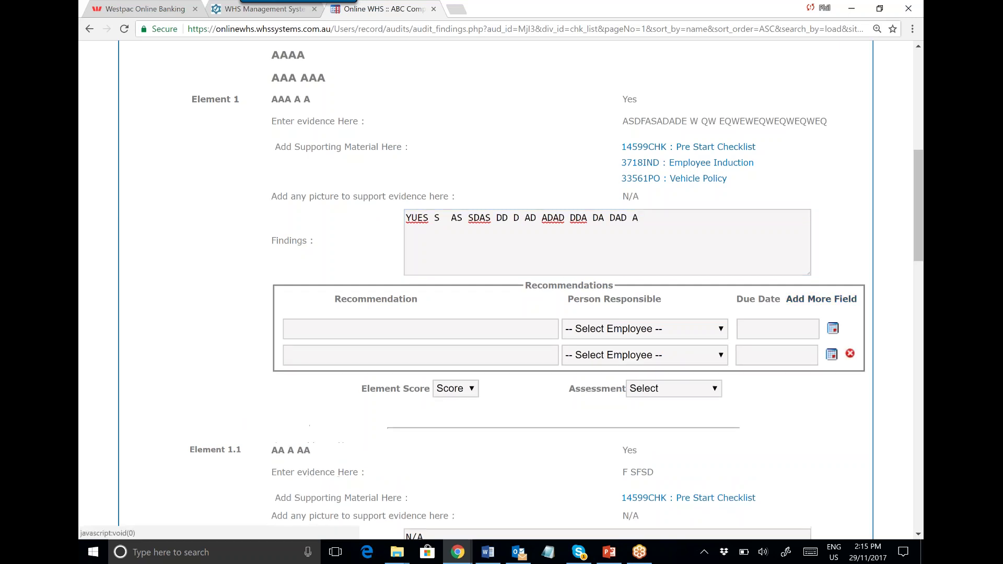
click(821, 299)
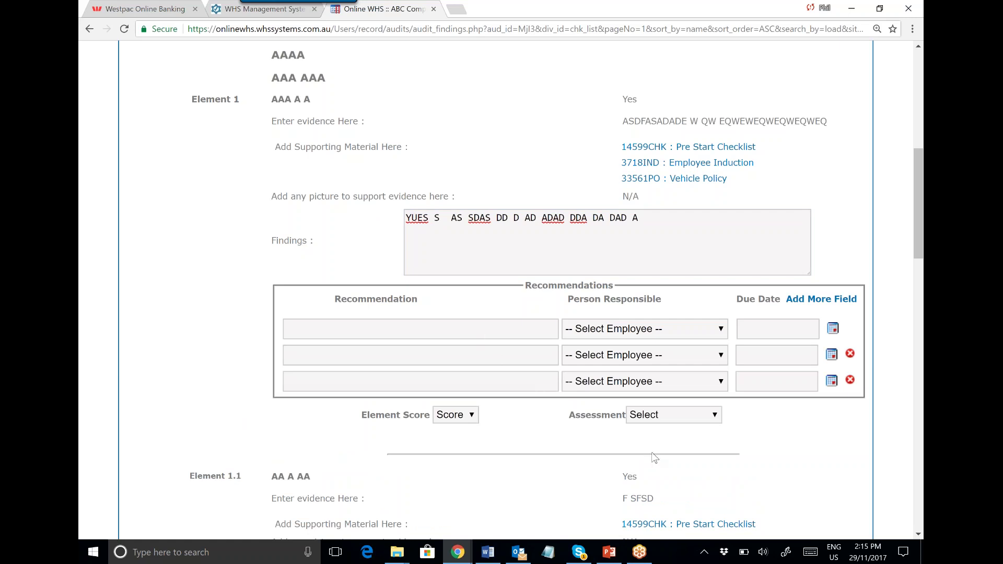
click(712, 416)
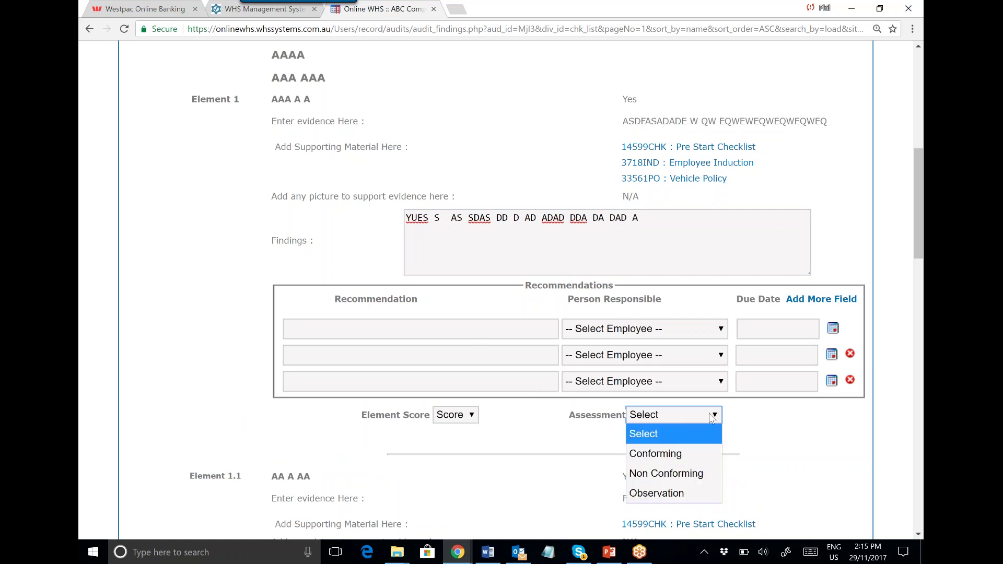
click(850, 353)
click(850, 354)
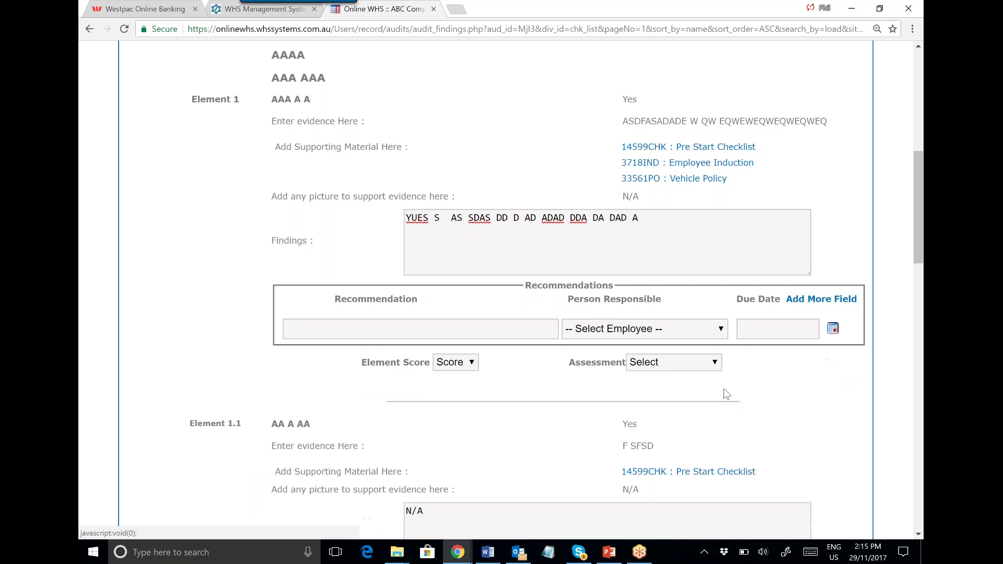
Look through Element 1's assessment options, set its element score to 2 and clear the score again
click(712, 364)
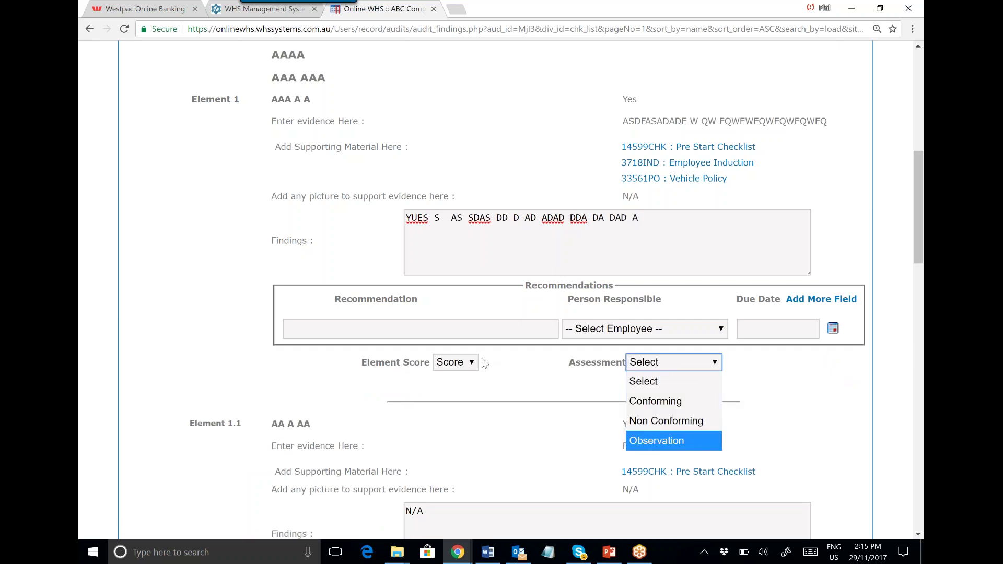
click(473, 367)
click(470, 364)
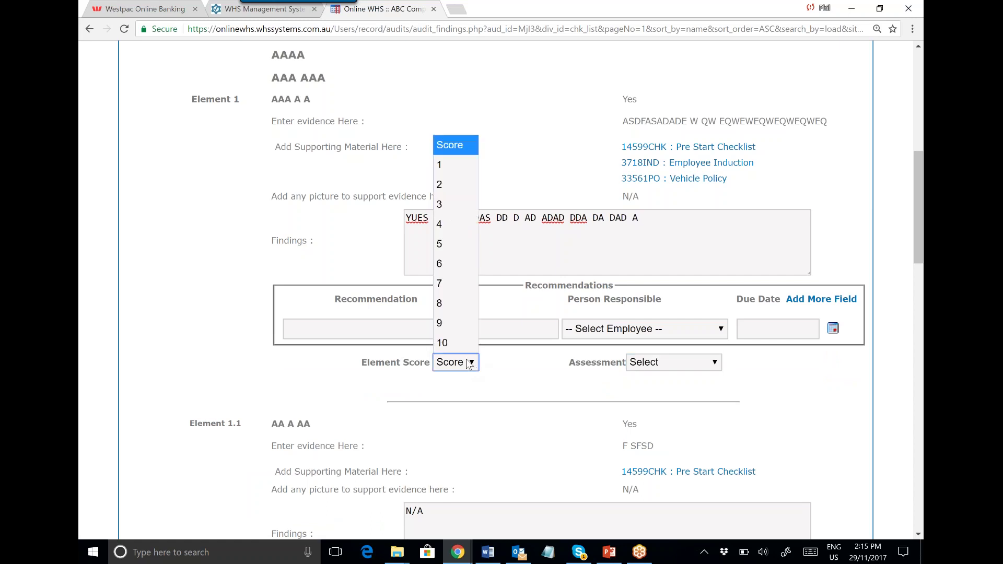
click(445, 192)
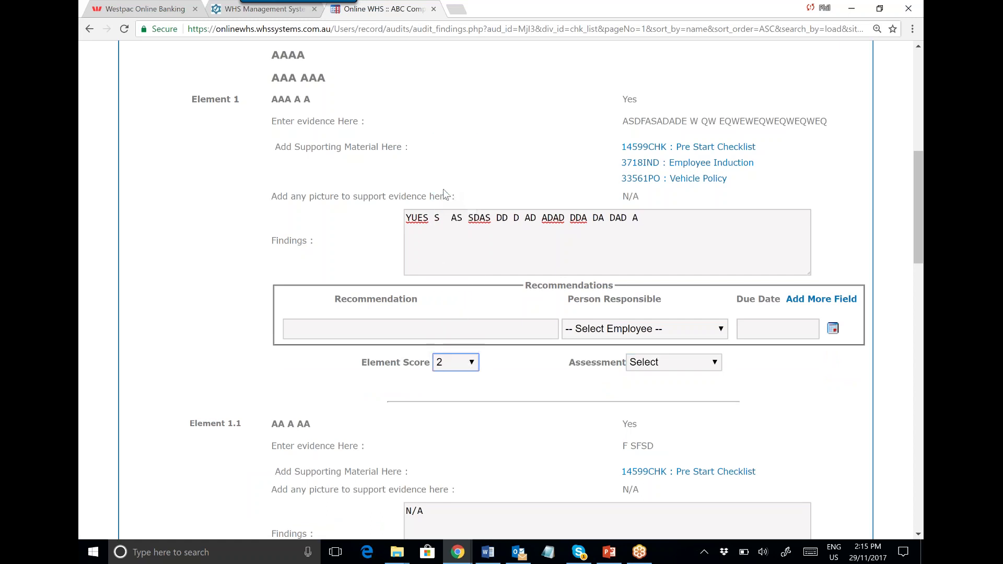
click(475, 359)
click(474, 359)
click(484, 388)
click(474, 363)
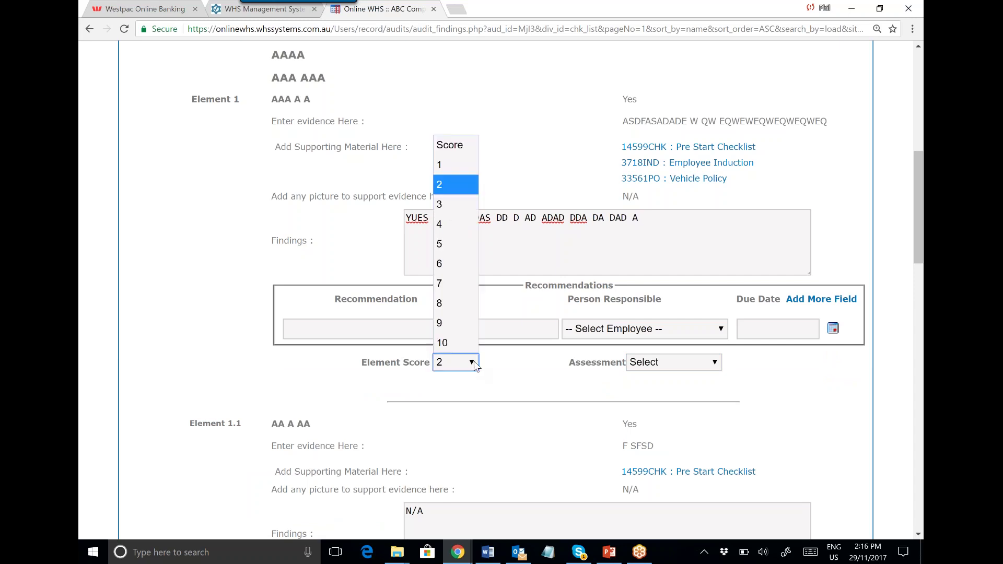
click(455, 144)
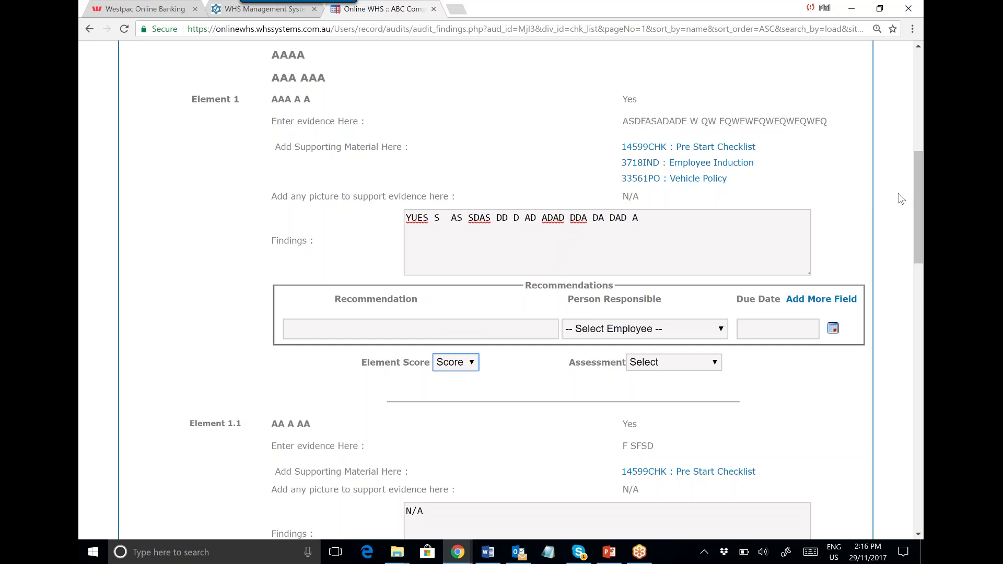
Set the assessment to Conforming for Element 1 and Non Conforming for Element 1.1
click(898, 248)
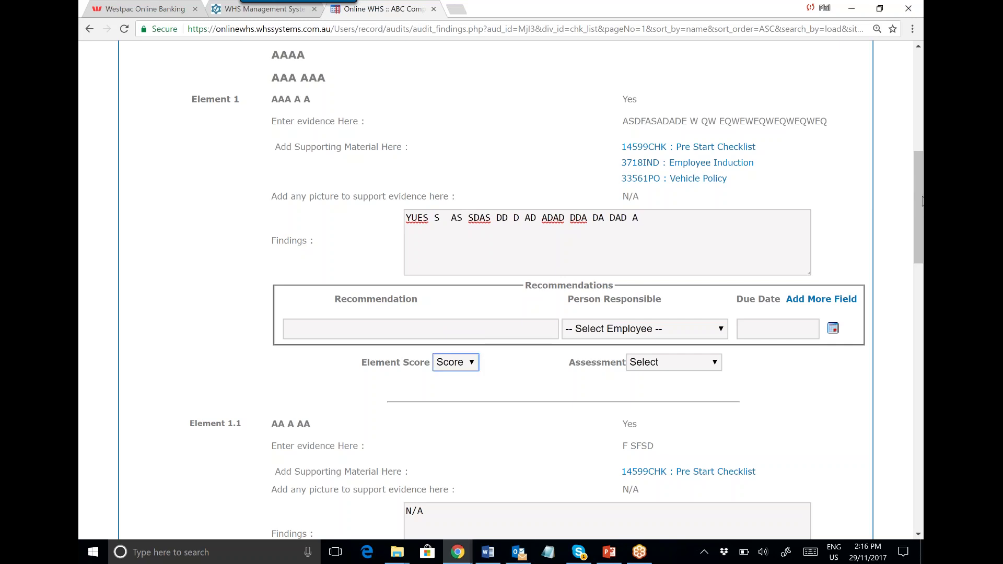
scroll(909, 243, down, 1)
scroll(910, 244, down, 5)
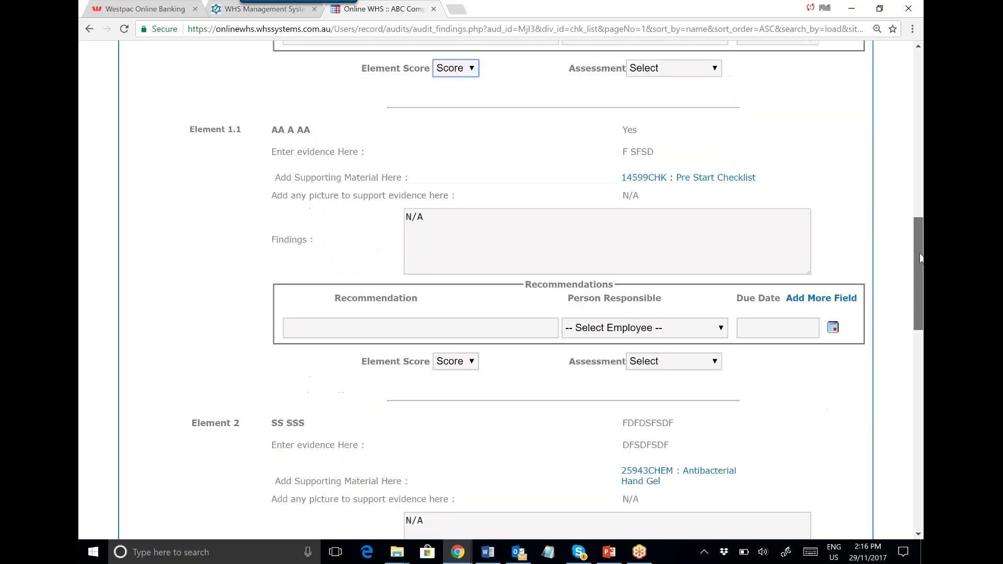
scroll(920, 257, up, 1)
click(701, 107)
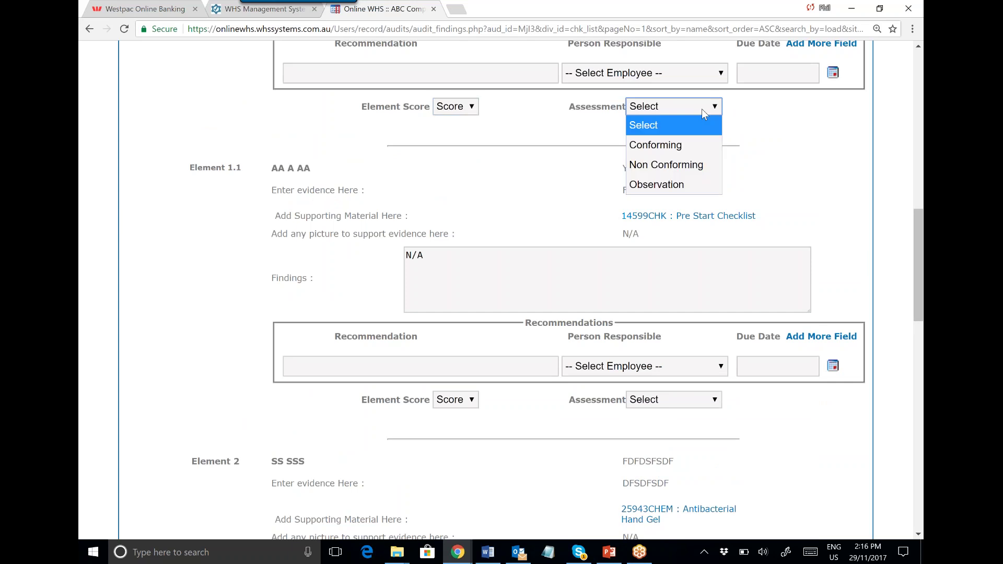
click(668, 147)
click(695, 401)
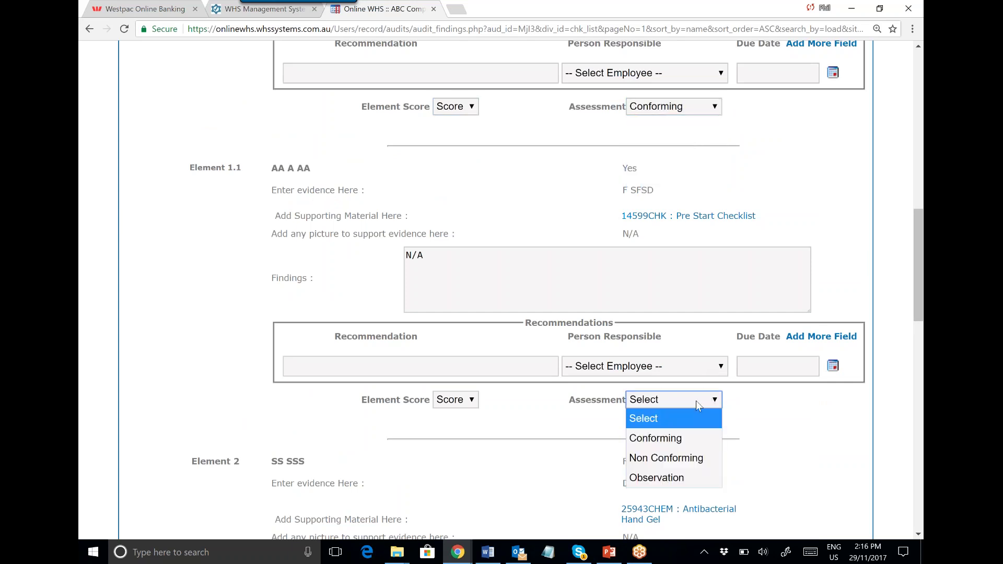
click(683, 458)
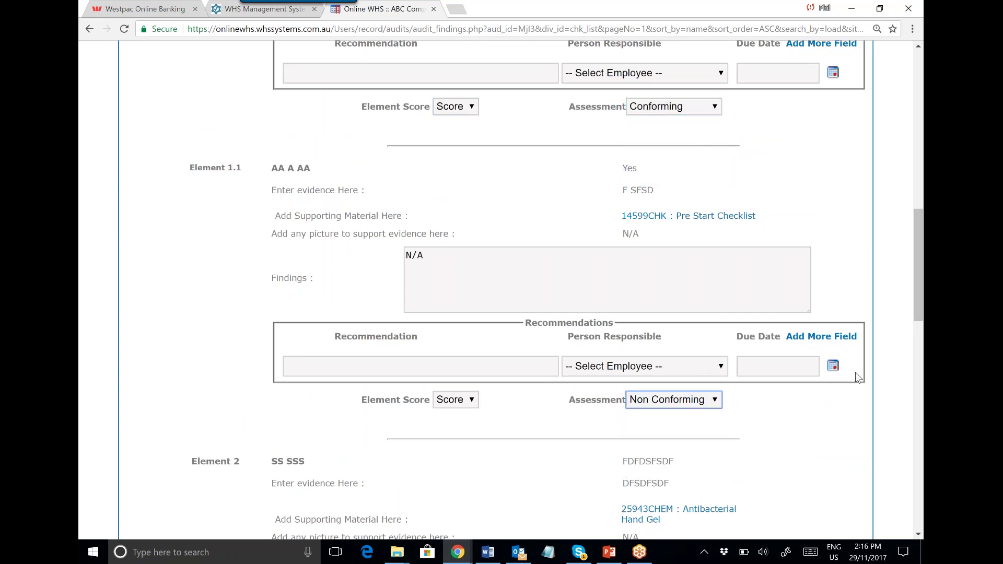
Set Element 2's assessment to Observation and enter "DFFDFSFS" as its observation text
click(914, 327)
click(659, 198)
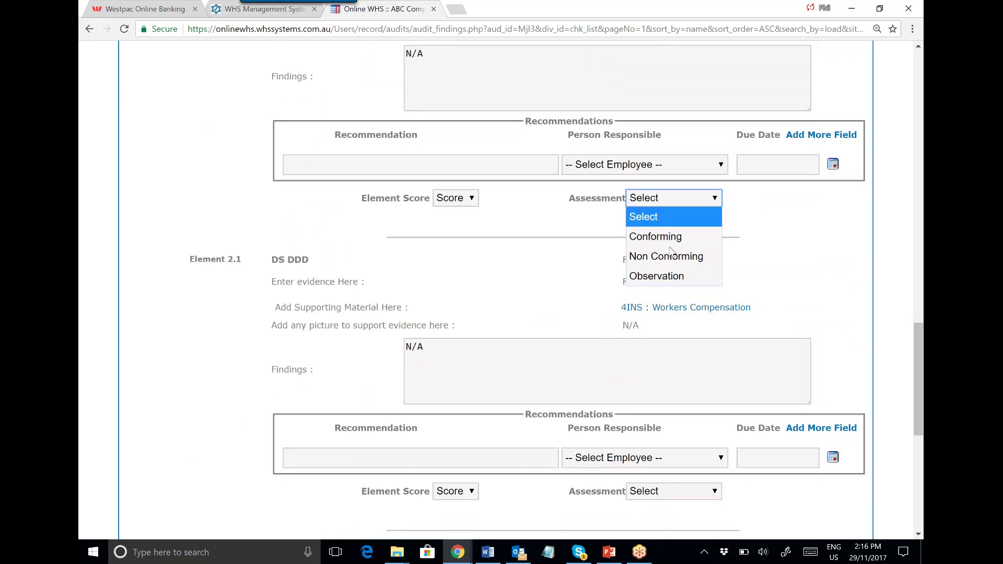
click(669, 277)
click(645, 264)
text(DFFDFSFS)
Set Element 2.1's assessment to Conforming and save the audit findings
scroll(919, 376, down, 3)
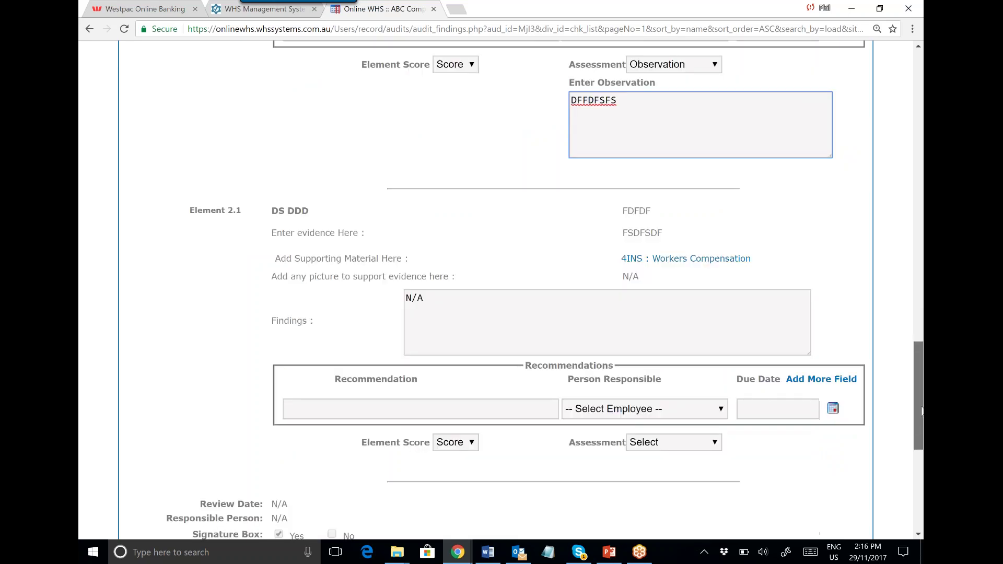
scroll(919, 411, down, 5)
click(713, 215)
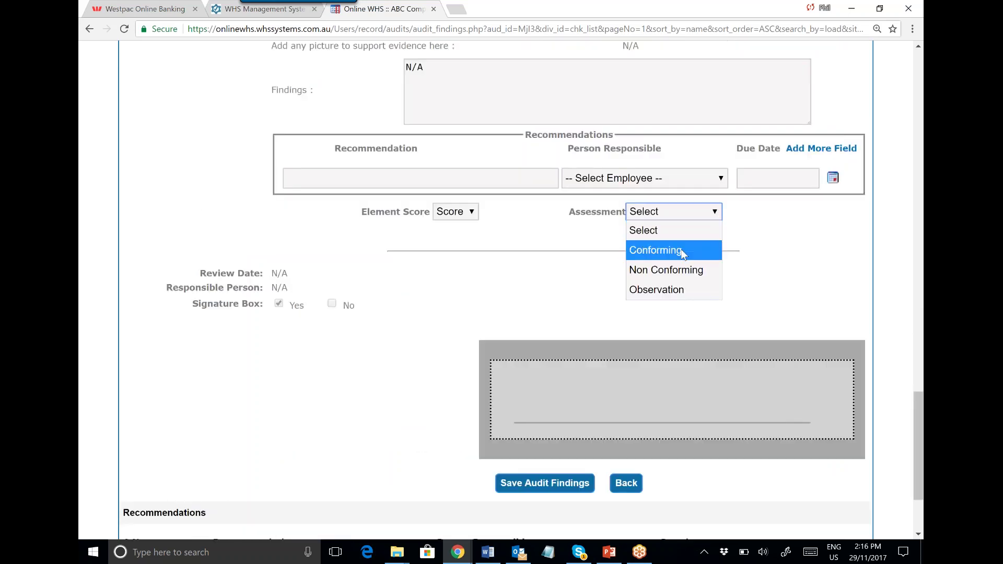
click(656, 249)
click(544, 482)
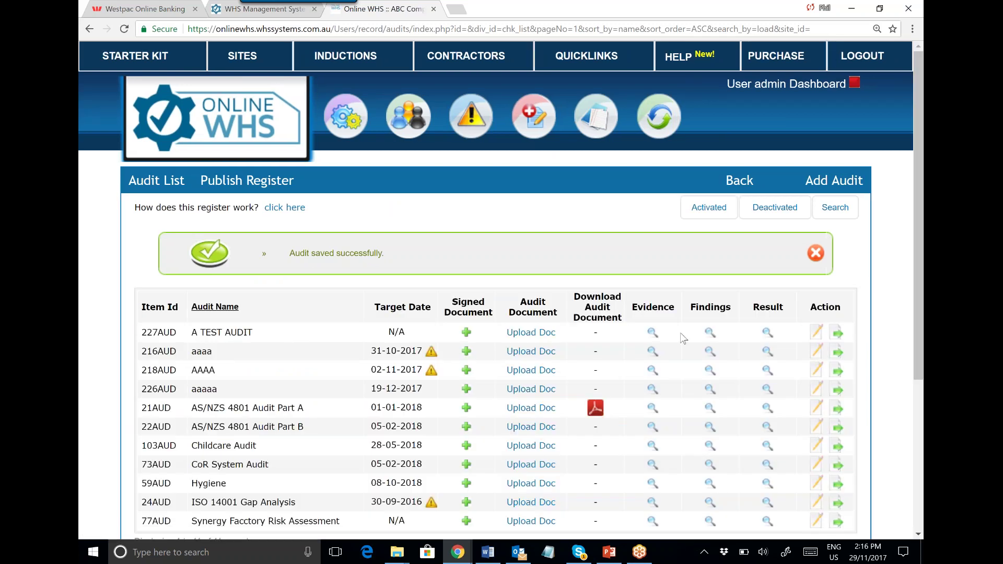
Review the result of A TEST AUDIT, including each element's conformance rating, and return to the audit list
click(766, 333)
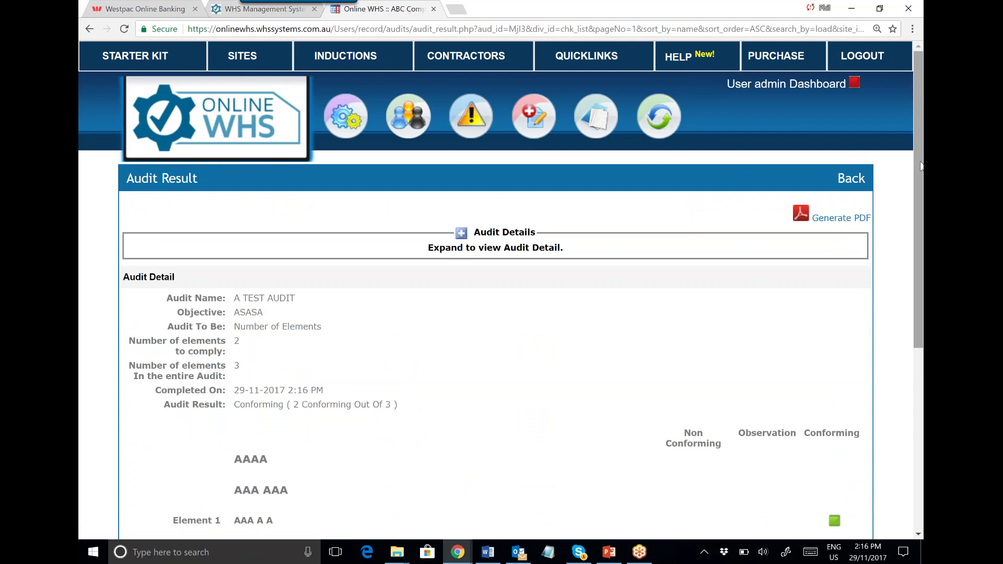
drag(921, 165, 898, 309)
scroll(836, 293, down, 1)
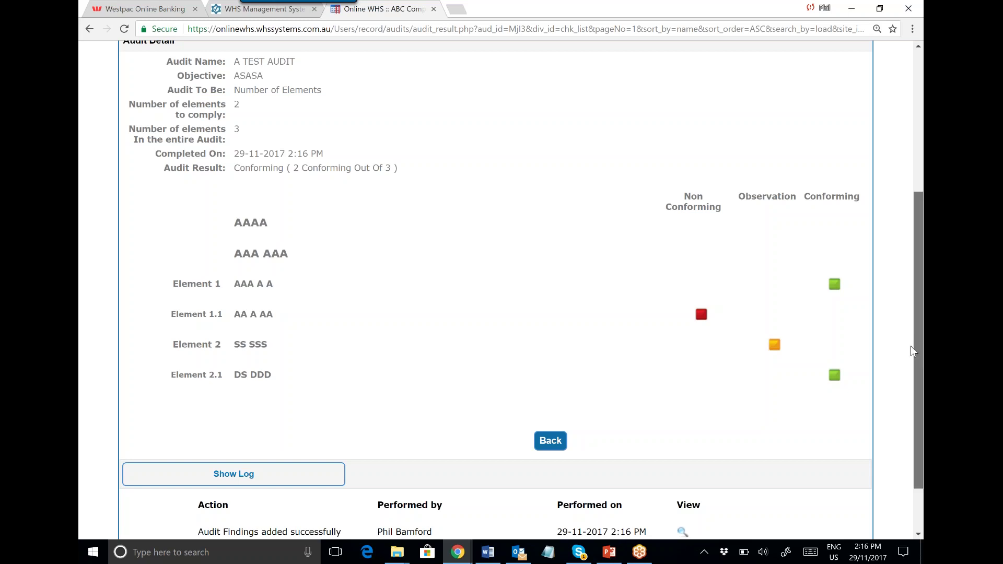
scroll(910, 346, down, 1)
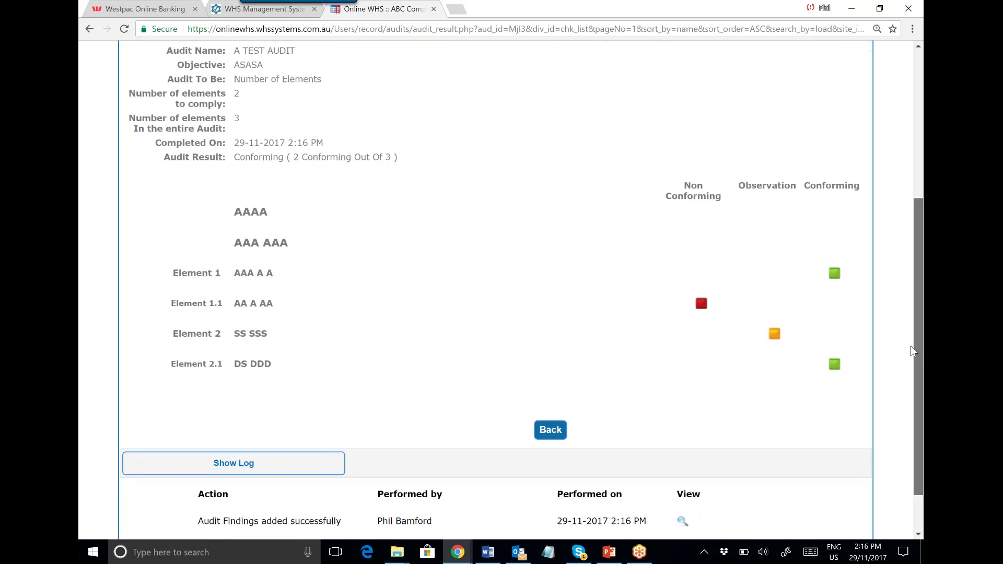
scroll(893, 259, up, 4)
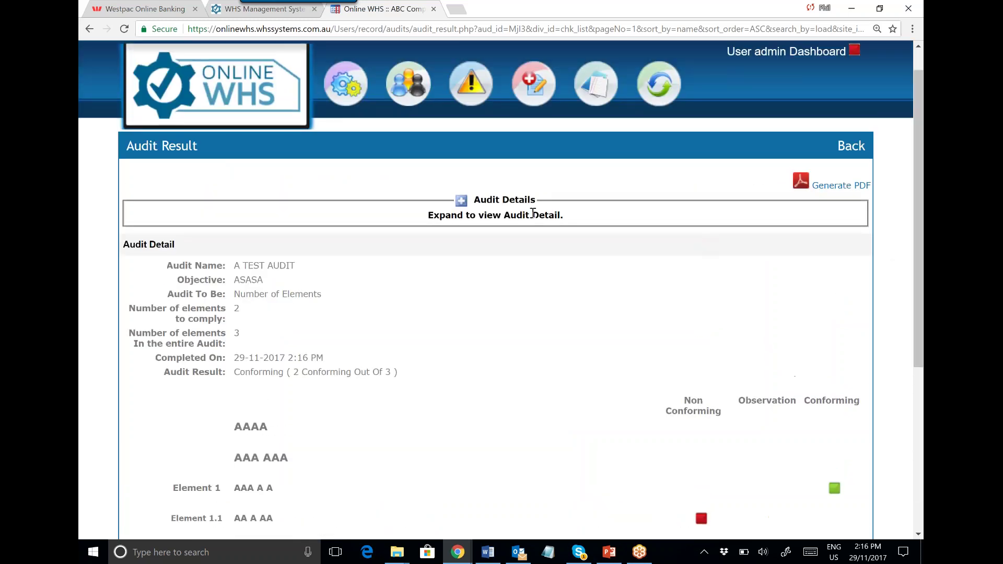
mouse_move(534, 86)
click(851, 146)
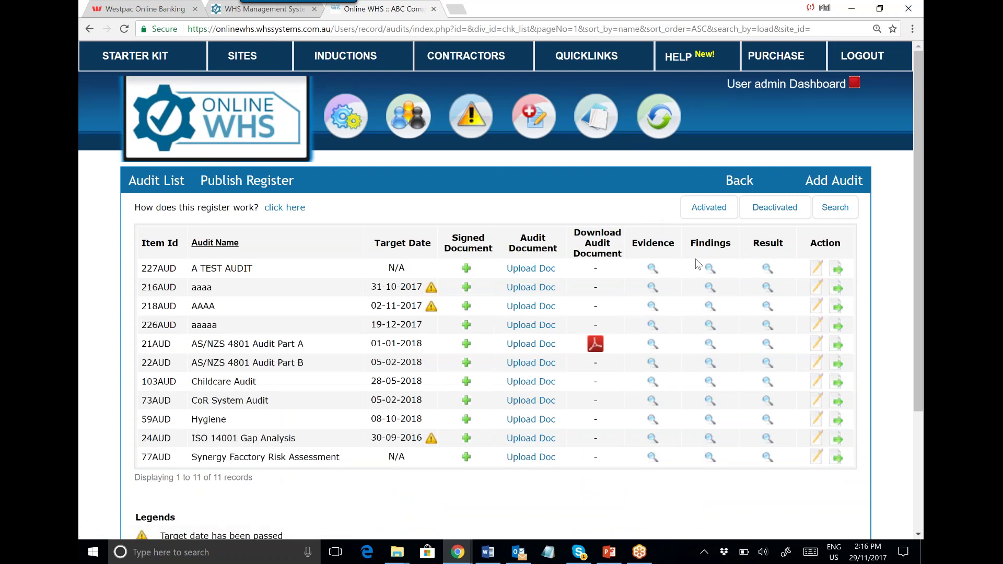
Open the evidence of A TEST AUDIT and select an induction item of type Form as supporting material for Element 1.1
click(652, 268)
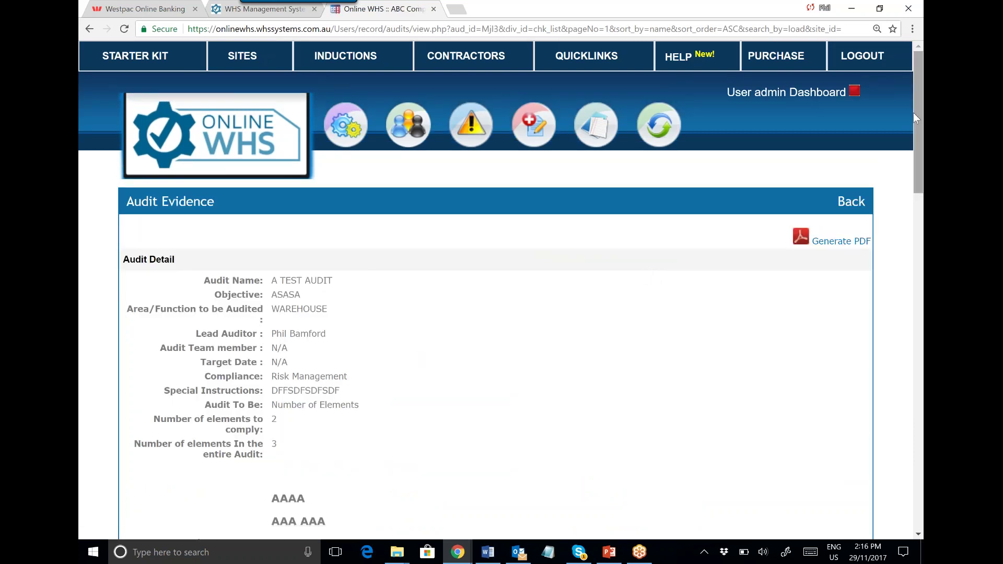
drag(913, 112, 901, 293)
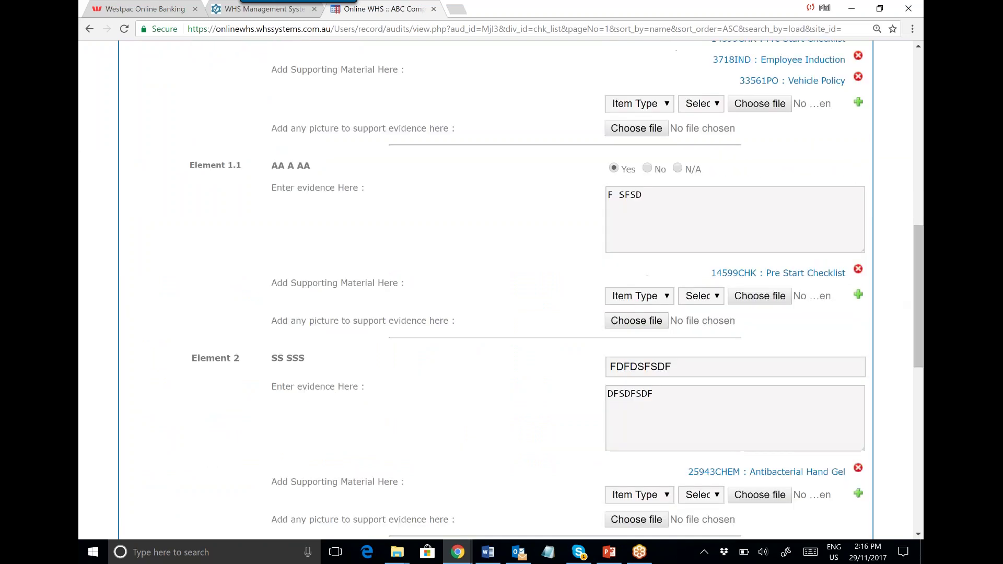
click(665, 296)
scroll(645, 179, down, 1)
click(645, 180)
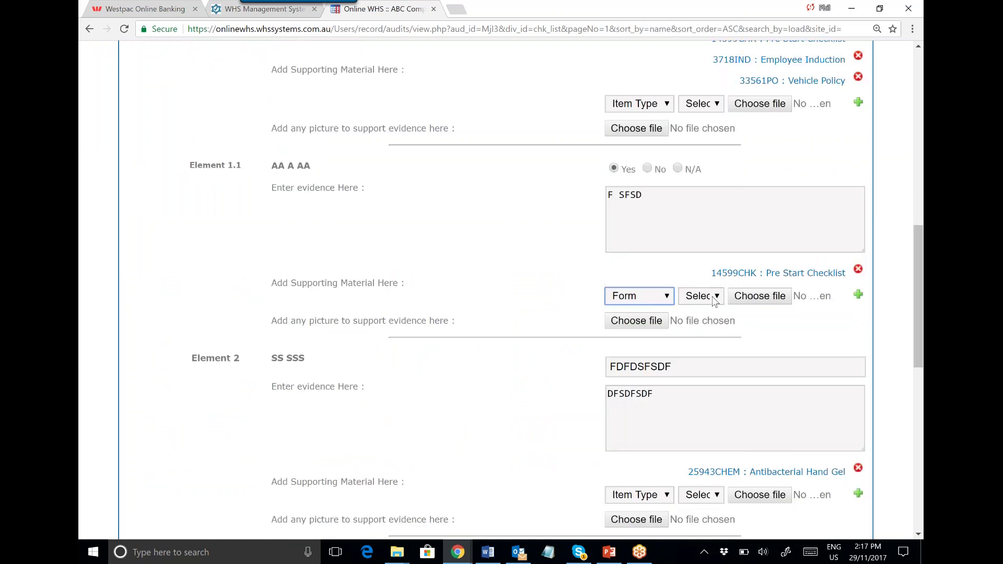
click(714, 302)
click(752, 233)
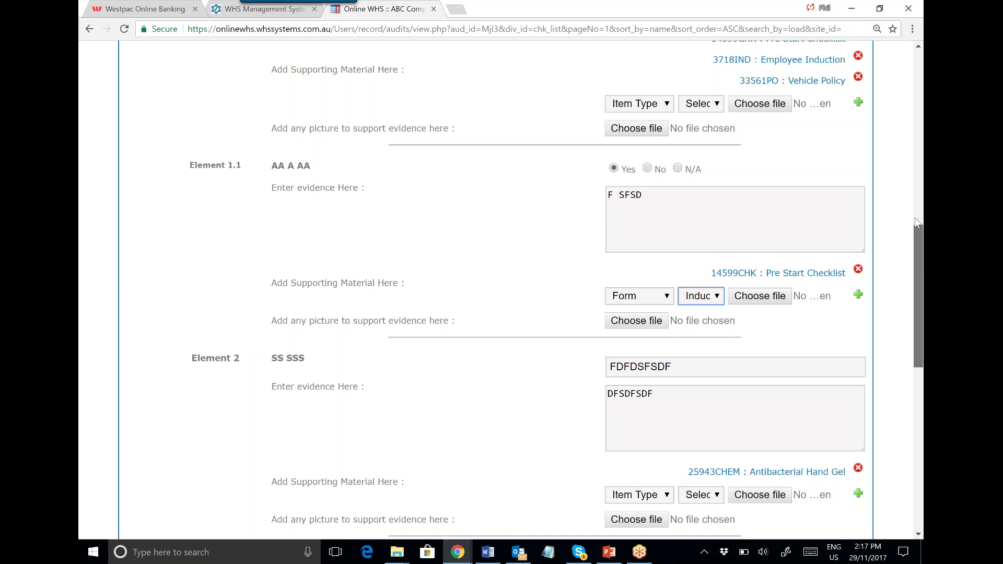
Open the Checklists register, view the details and QR code of A Big Truck Checklist, and return to the Quicklinks page
scroll(914, 215, up, 15)
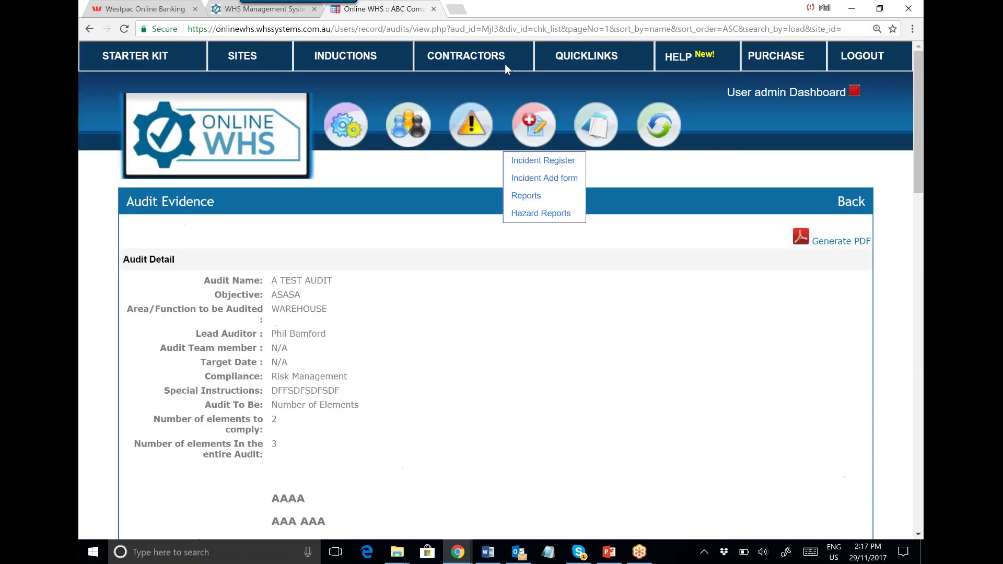
click(585, 57)
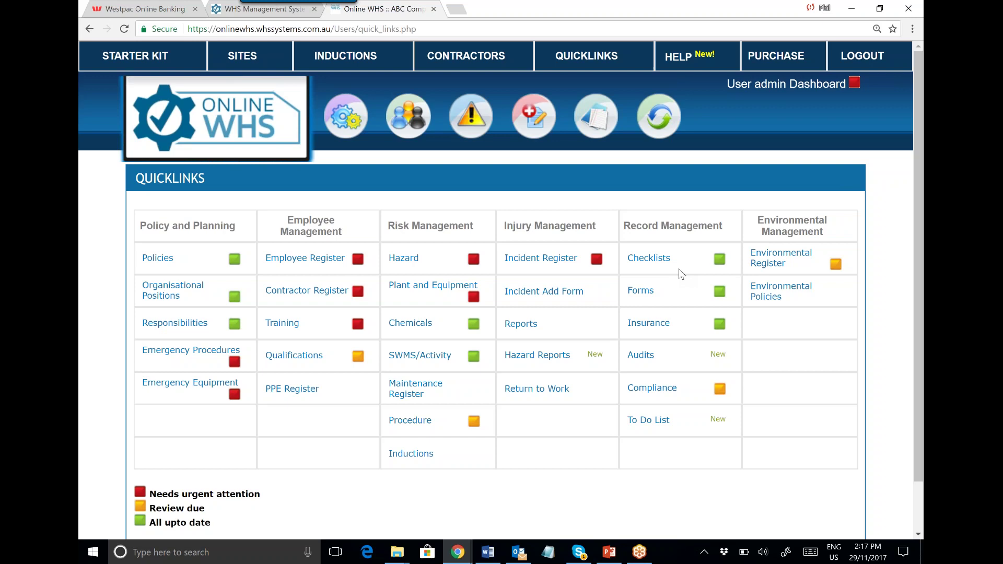
click(648, 259)
click(790, 271)
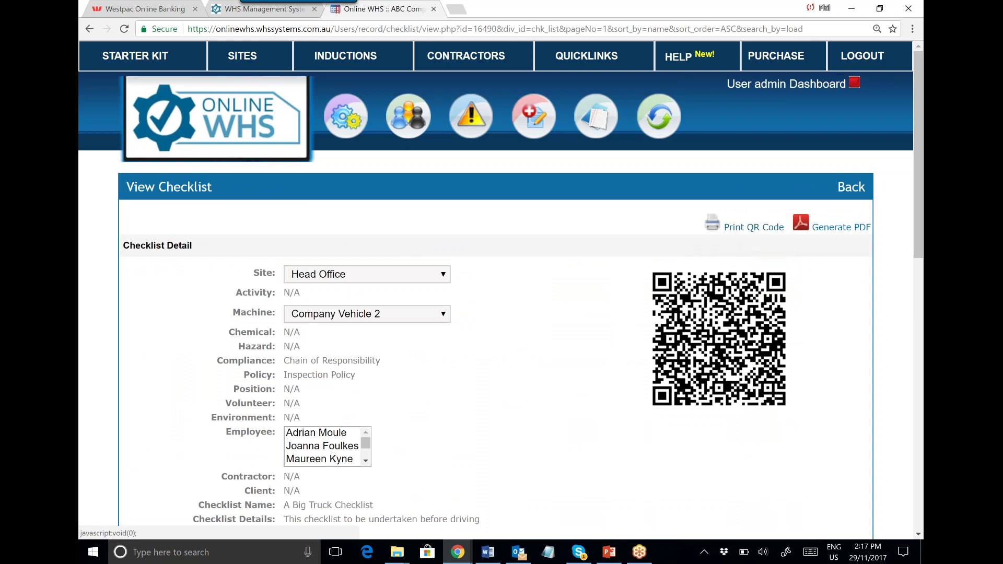
click(596, 57)
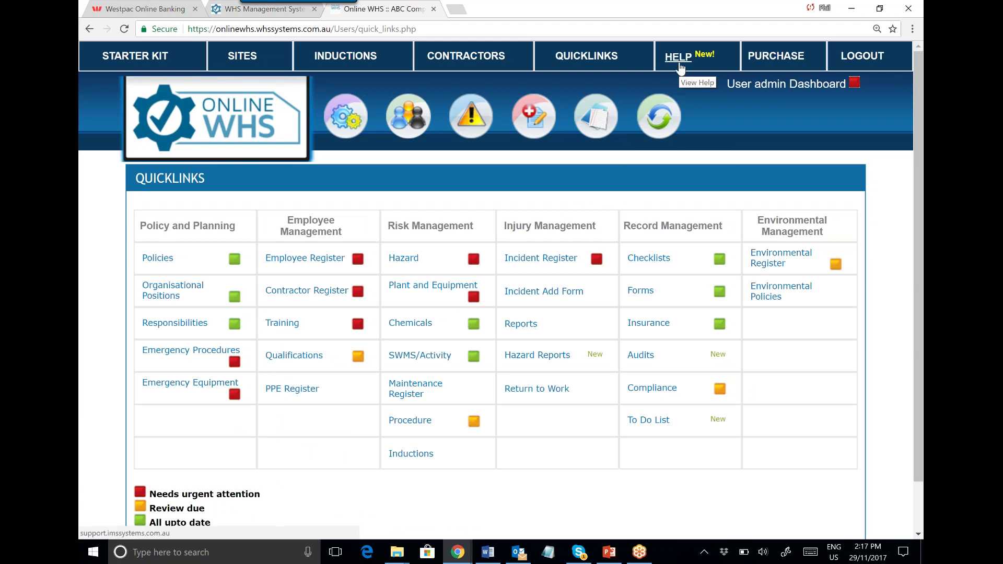
Open the Online WHS Support site, look through page 2 of the Training Videos, and close the site
click(679, 68)
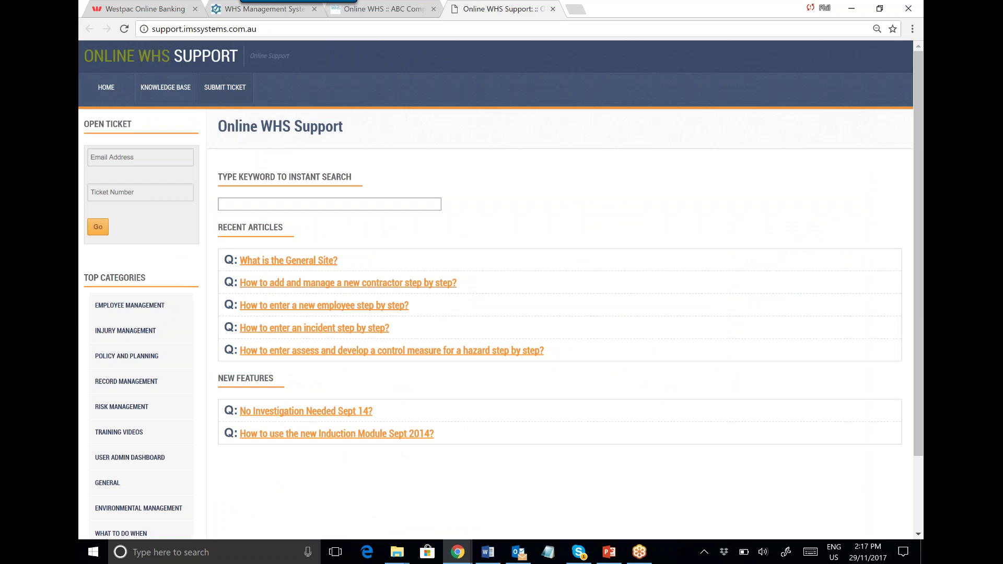
click(113, 440)
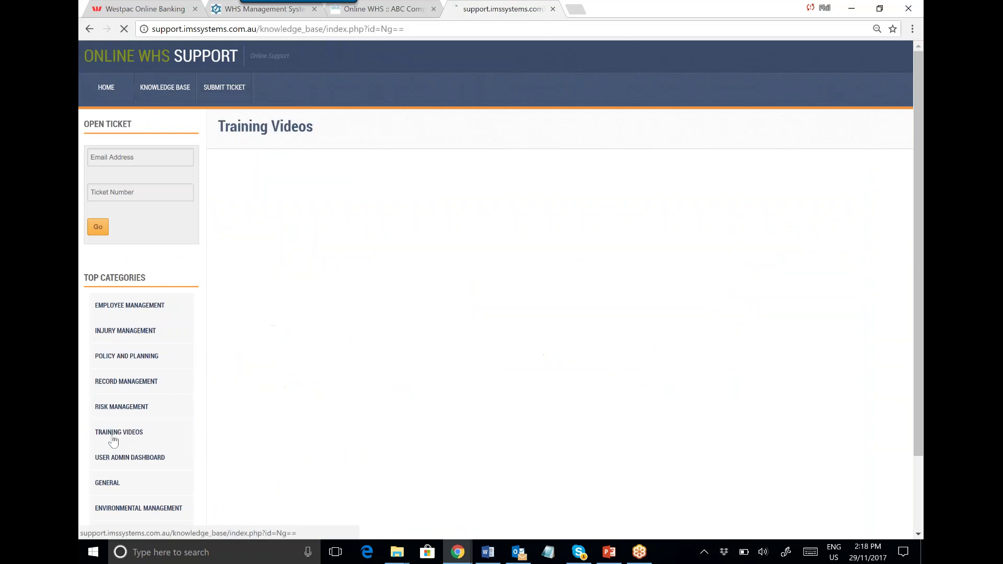
click(323, 430)
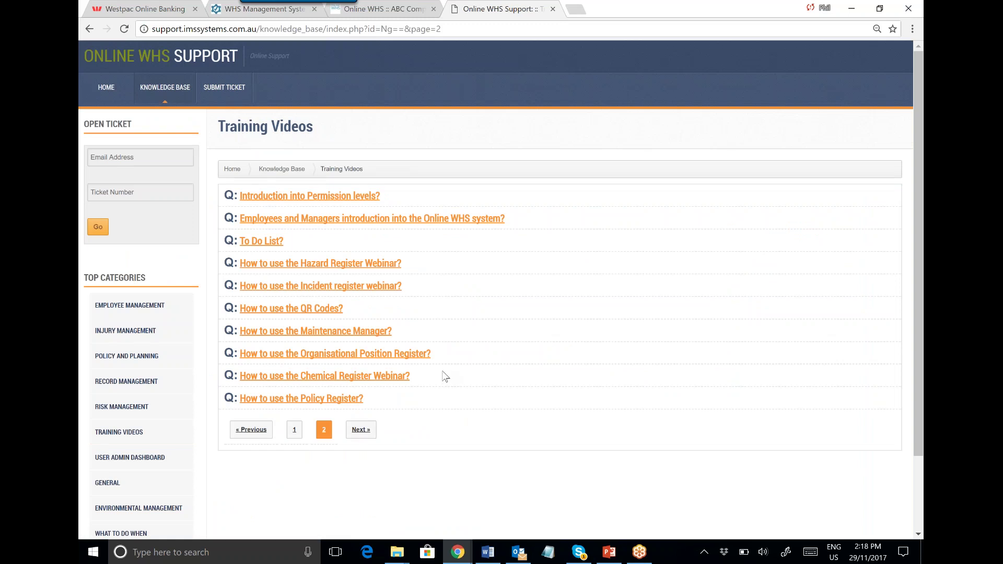
click(553, 9)
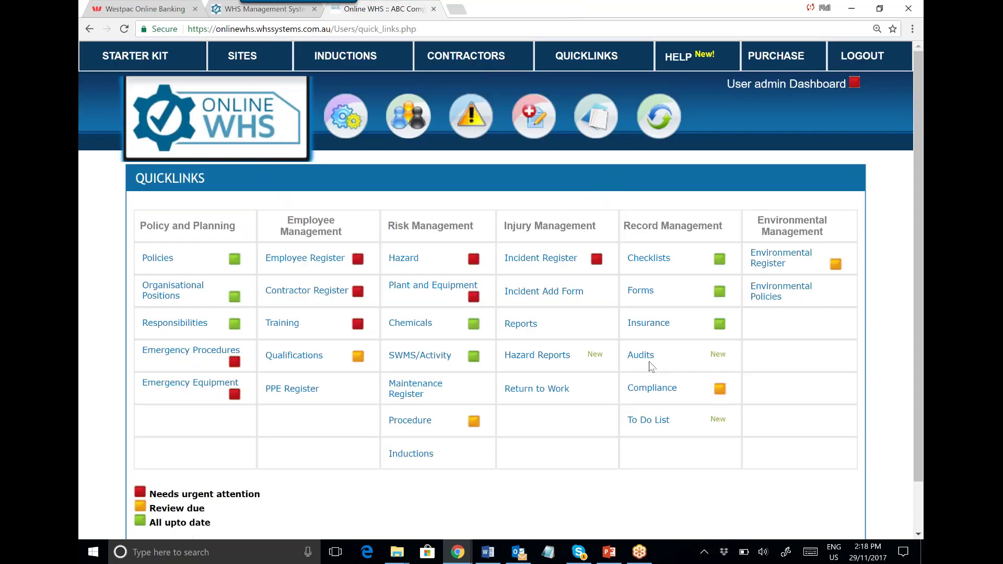